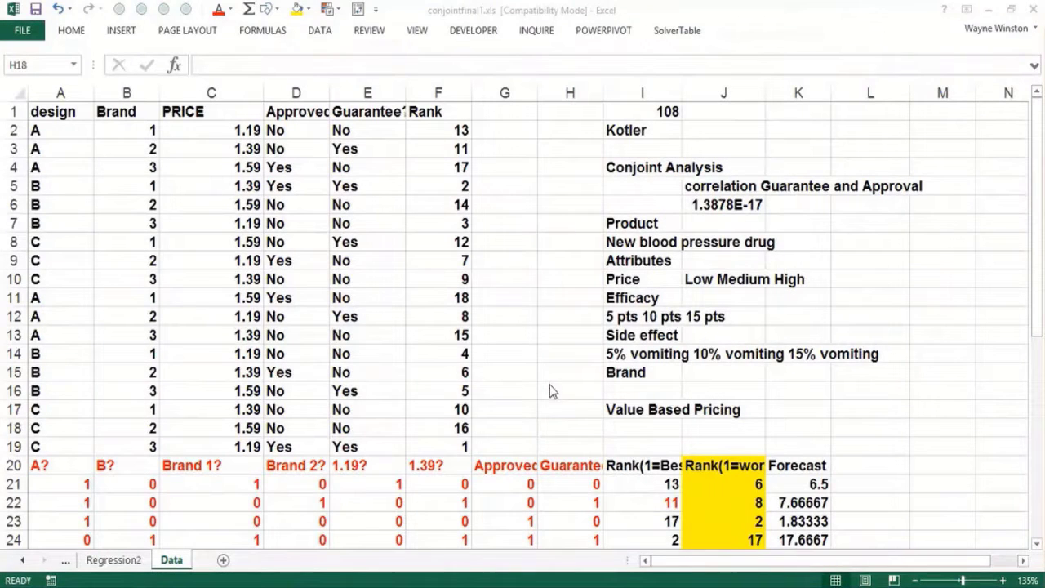
Step: Examine the formulas behind the inverse rank in J21 and the dummy variables in B21 and C21, plus the original rank in F19
{"action": "left_click", "coordinate": [719, 485]}
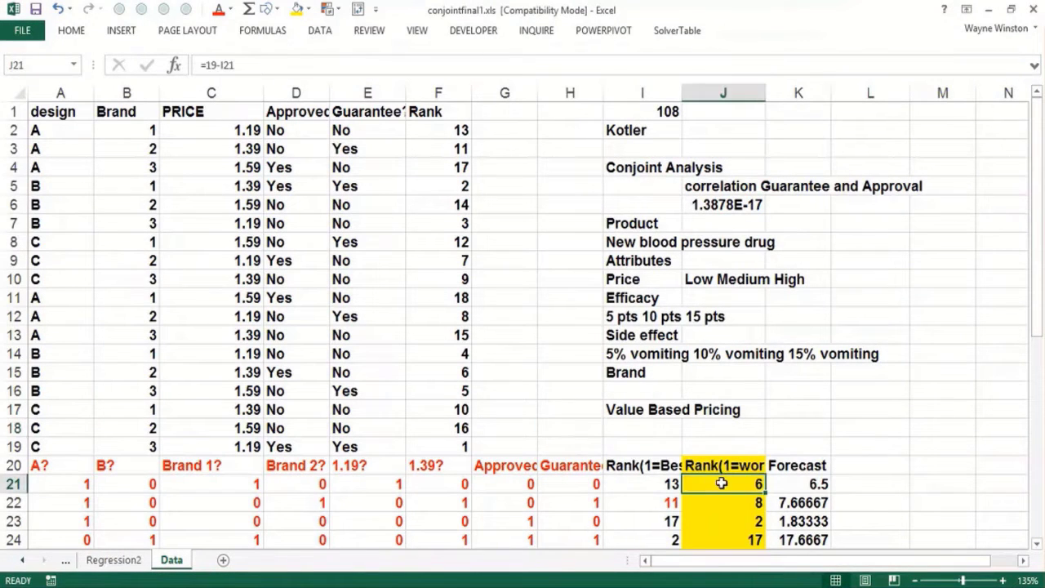
{"action": "left_click", "coordinate": [443, 450]}
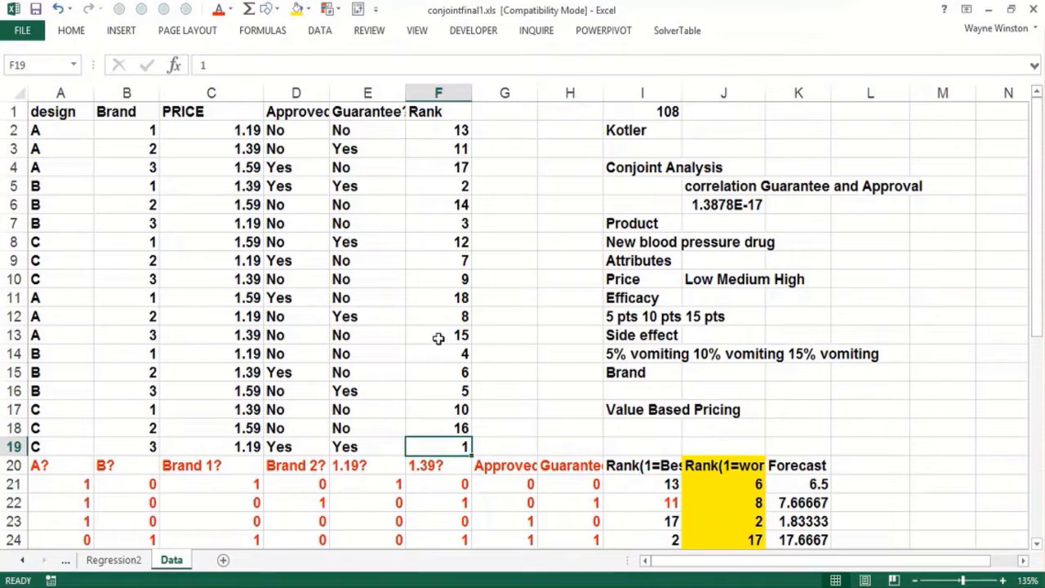
{"action": "left_click", "coordinate": [712, 482]}
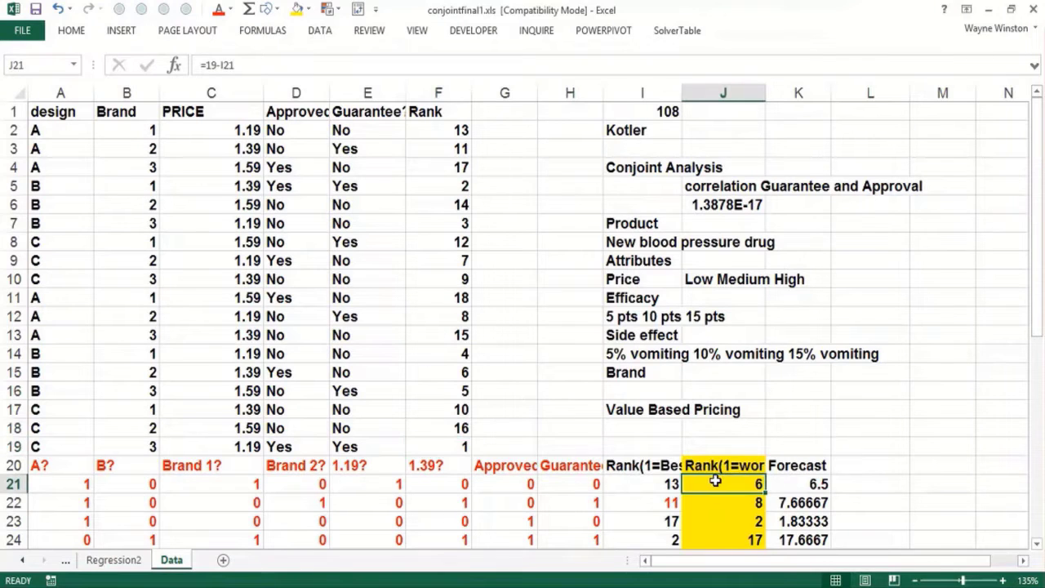
{"action": "left_click", "coordinate": [152, 485]}
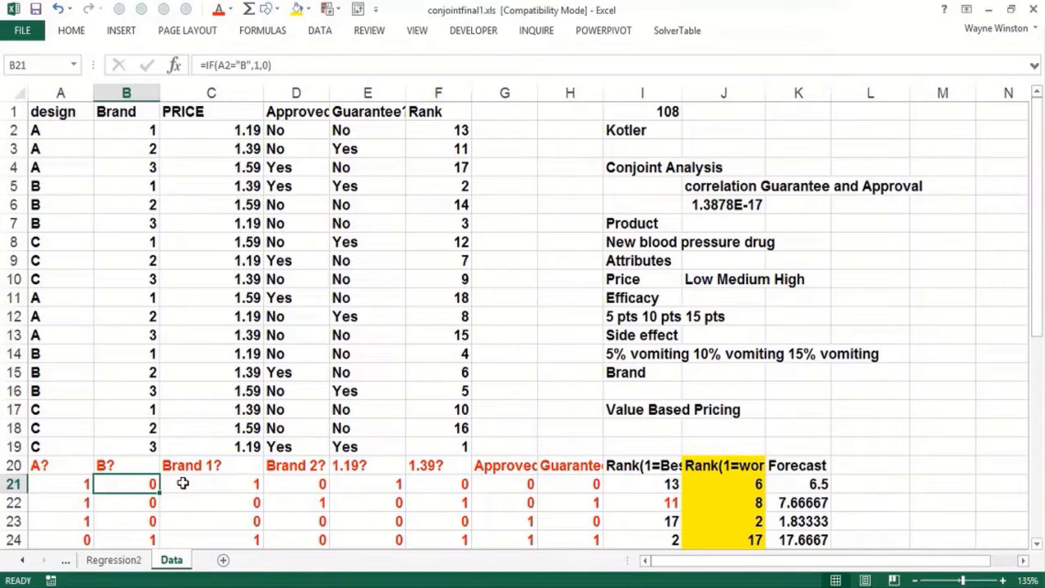
{"action": "left_click", "coordinate": [214, 483]}
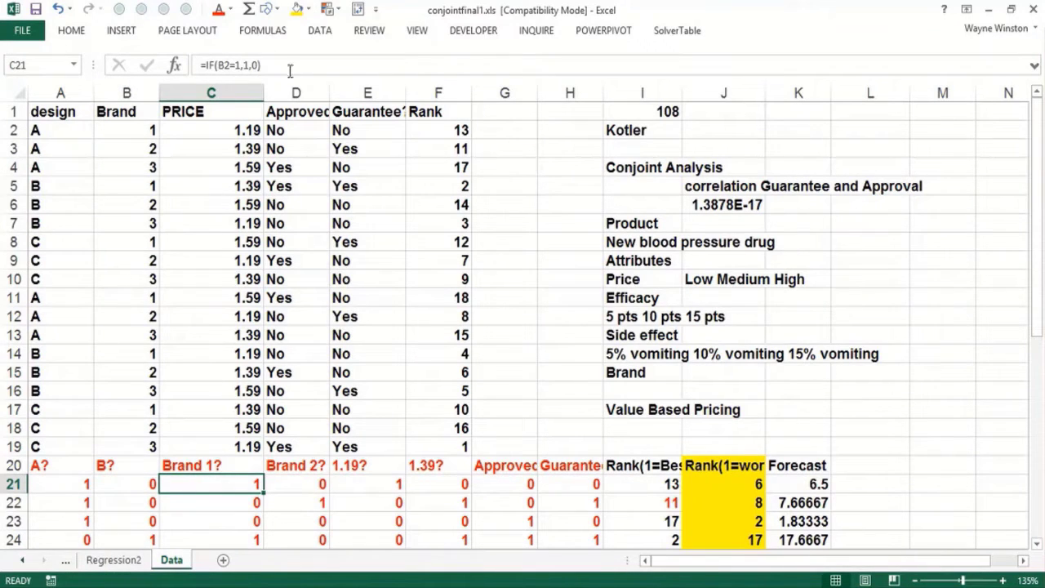
Step: Start a Regression from the data analysis tools with J20:J38, the inverse rank column, as the Y range
{"action": "left_click", "coordinate": [320, 32]}
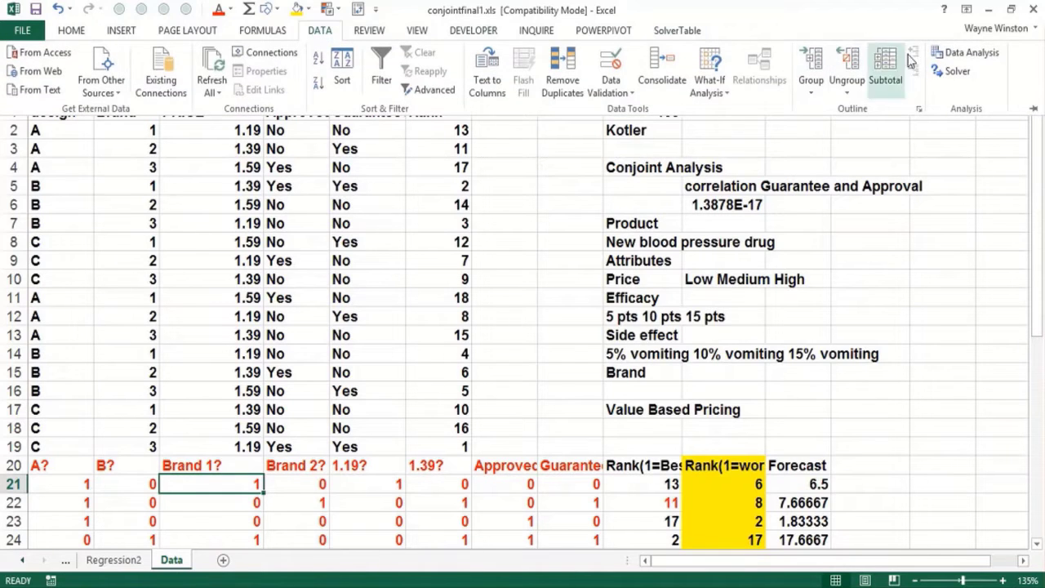
{"action": "left_click", "coordinate": [961, 54]}
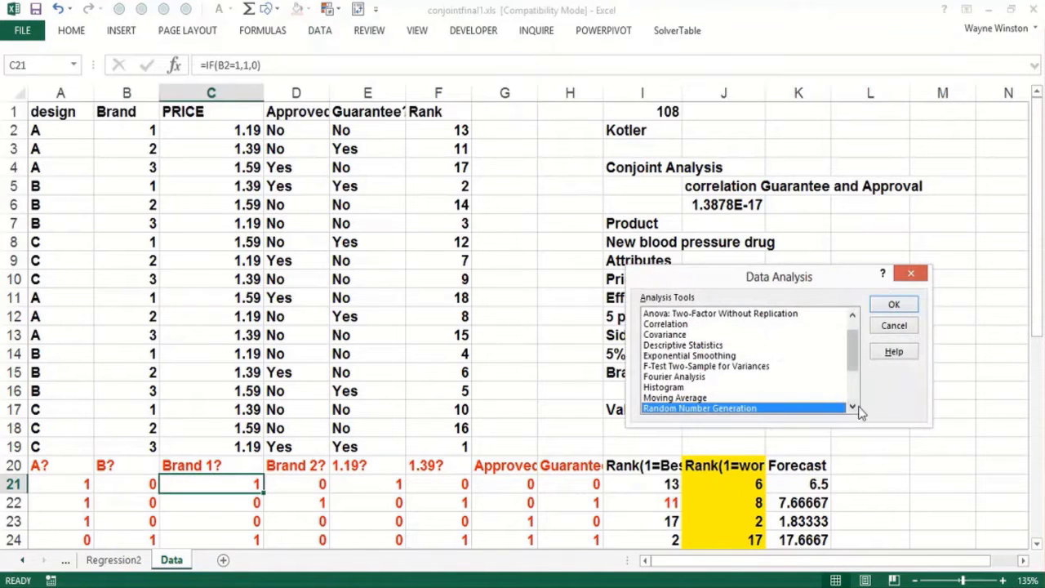
{"action": "scroll", "coordinate": [853, 407], "scroll_direction": "down", "scroll_amount": 5}
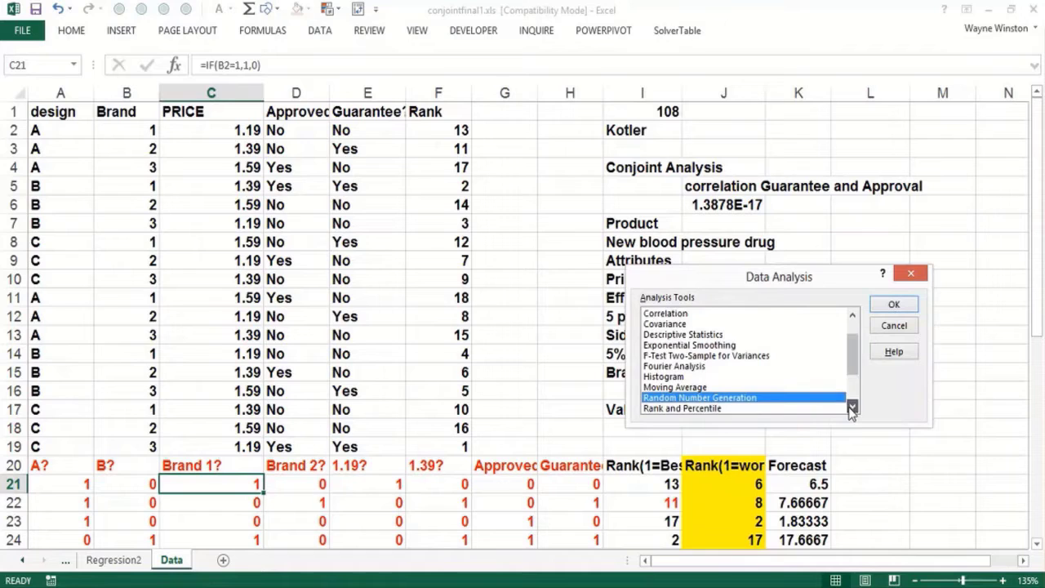
{"action": "left_click", "coordinate": [699, 388]}
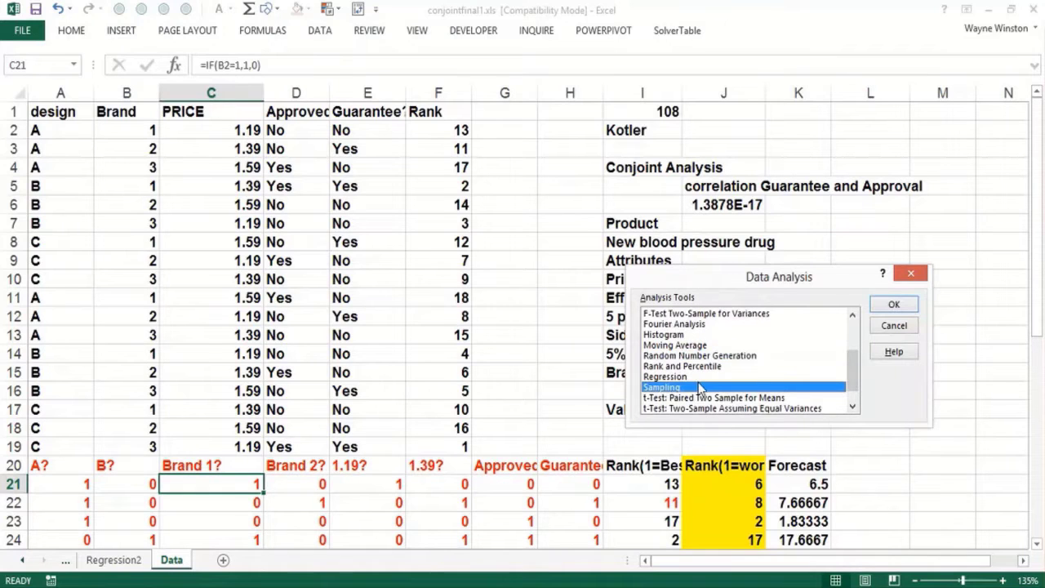
{"action": "left_click", "coordinate": [696, 377]}
{"action": "left_click", "coordinate": [882, 306]}
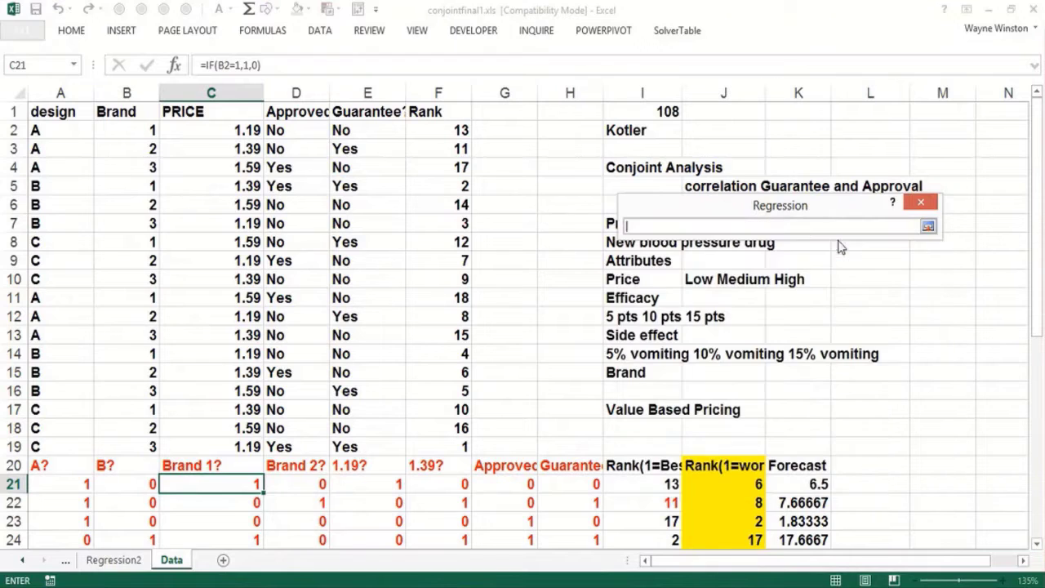
{"action": "left_click", "coordinate": [841, 242]}
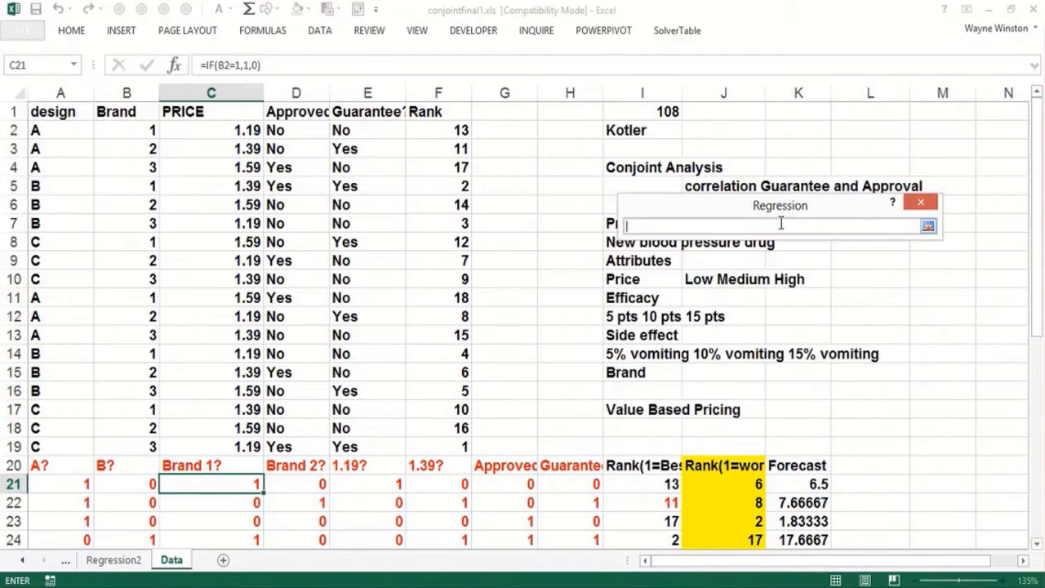
{"action": "left_click", "coordinate": [722, 466]}
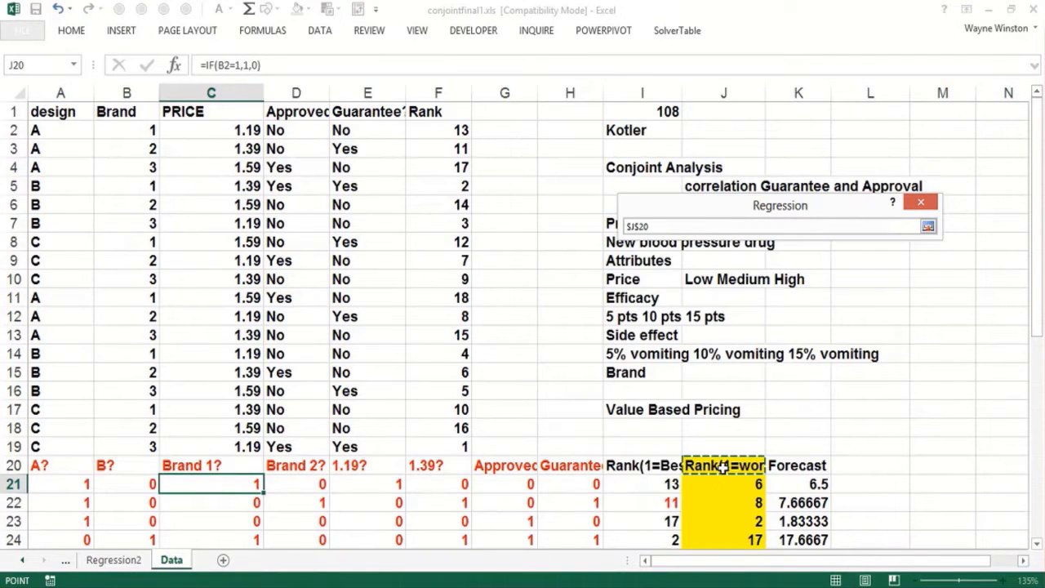
{"action": "key", "text": "ctrl+shift+Down"}
{"action": "key", "text": "Return"}
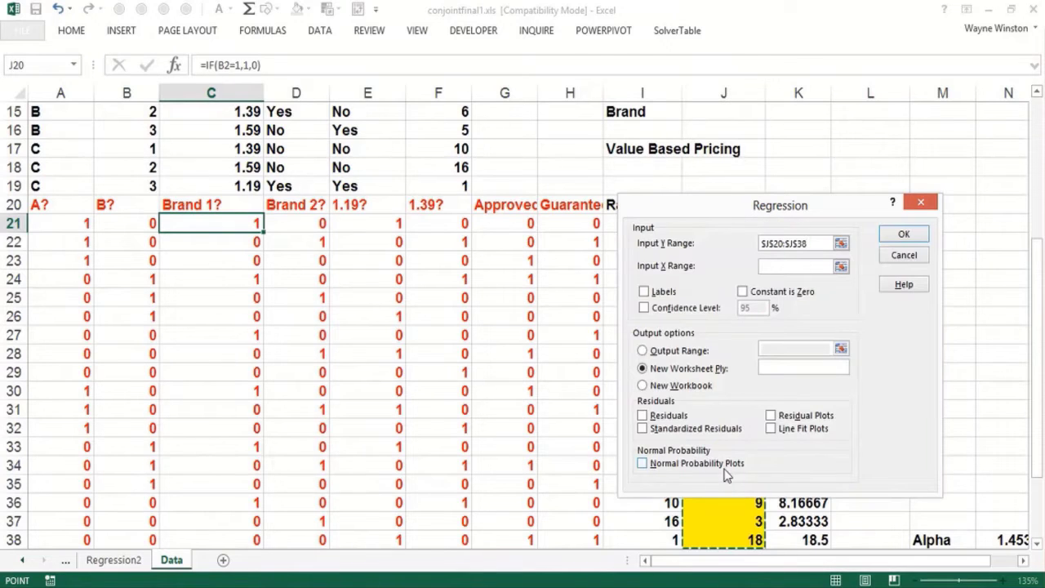
Step: Set the regression's X range to A20:H38, covering all dummy variable columns with their headings
{"action": "left_click", "coordinate": [841, 266]}
{"action": "left_click", "coordinate": [73, 207]}
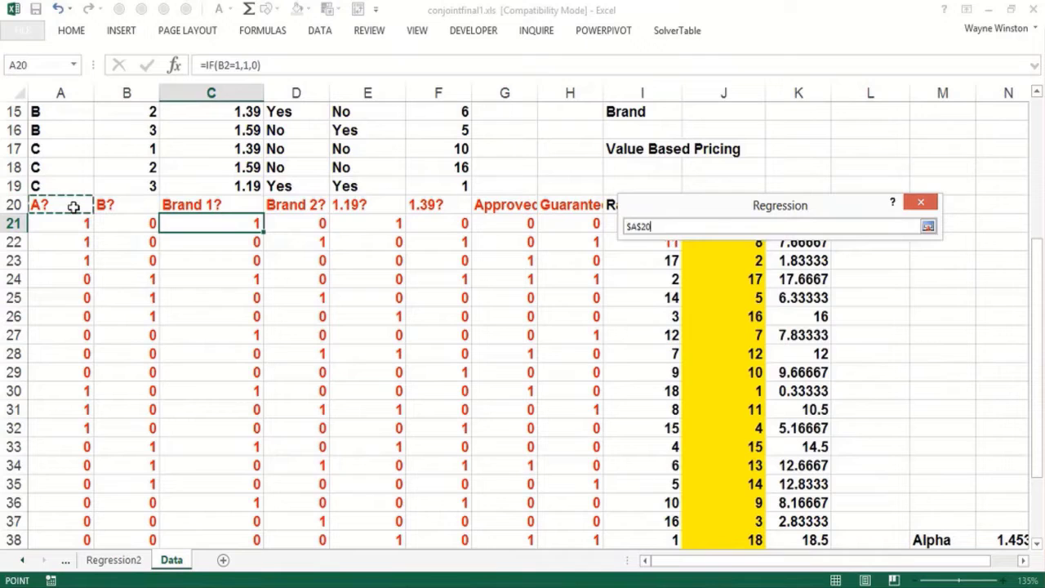
{"action": "key", "text": "shift+Right"}
{"action": "key", "text": "shift+Right"}
{"action": "key", "text": "shift+Right"}
{"action": "key", "text": "shift+Right"}
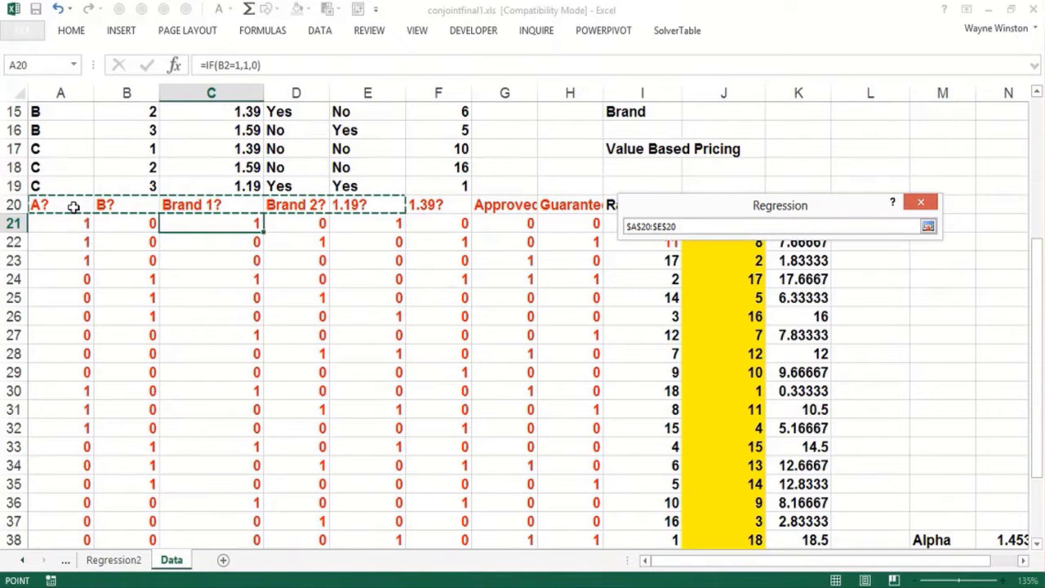
{"action": "key", "text": "shift+Right"}
{"action": "key", "text": "shift+Right"}
{"action": "key", "text": "shift+Right"}
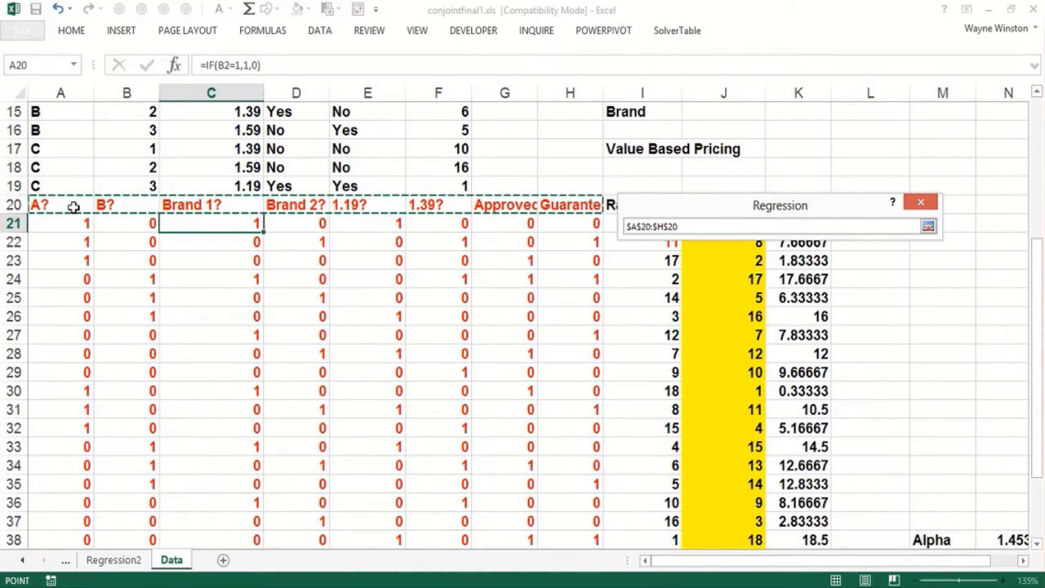
{"action": "key", "text": "ctrl+shift+Down"}
{"action": "key", "text": "shift+Up"}
{"action": "key", "text": "shift+Up"}
{"action": "key", "text": "shift+Up"}
{"action": "key", "text": "shift+Up"}
{"action": "key", "text": "shift+Up"}
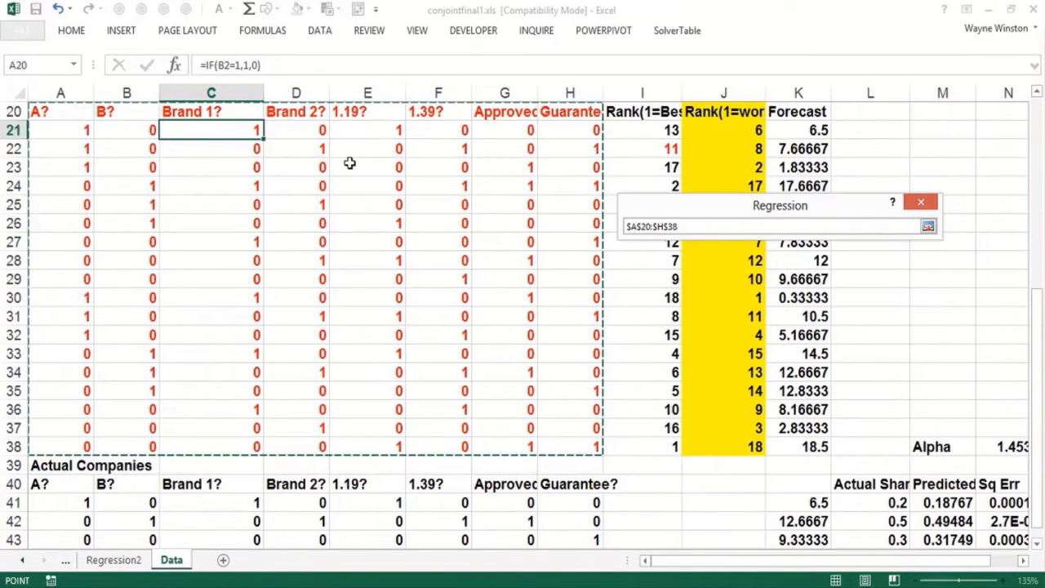
{"action": "left_click", "coordinate": [929, 228]}
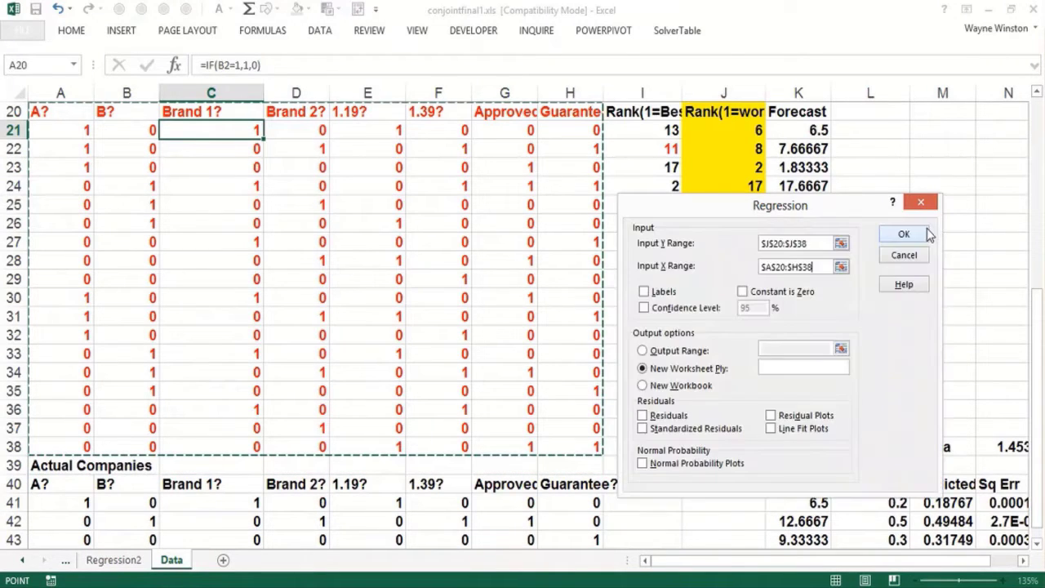
Step: Include labels and residuals, and run the regression with output to a new worksheet named regression1
{"action": "left_click", "coordinate": [645, 292]}
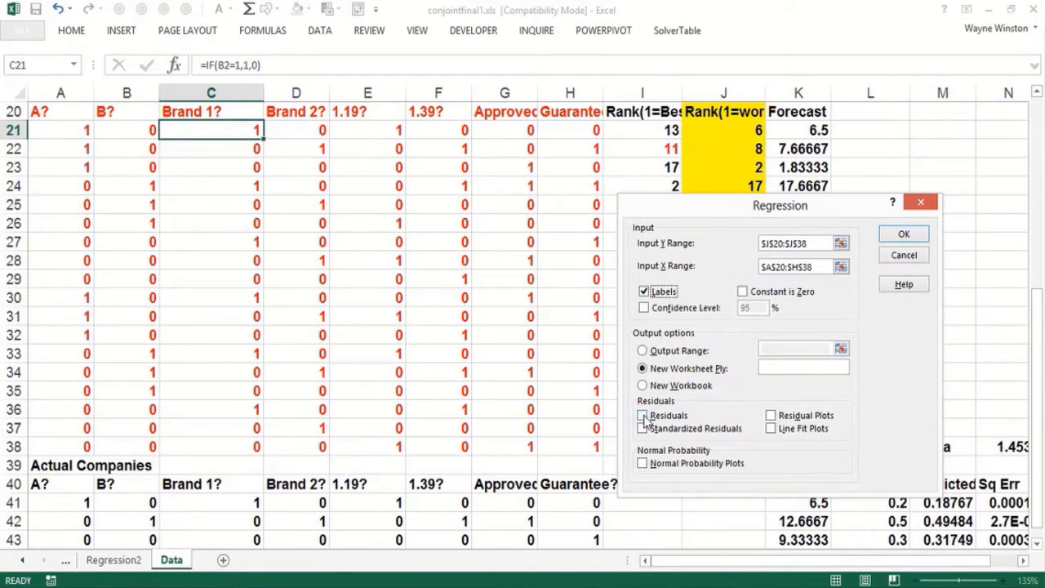
{"action": "left_click", "coordinate": [643, 415]}
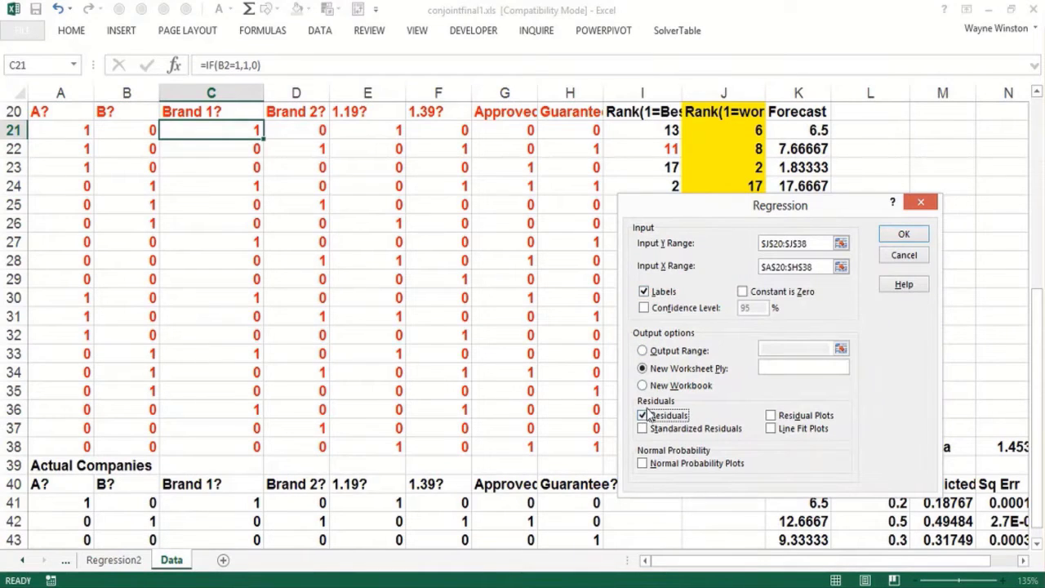
{"action": "left_click", "coordinate": [776, 368]}
{"action": "type", "text": "ra"}
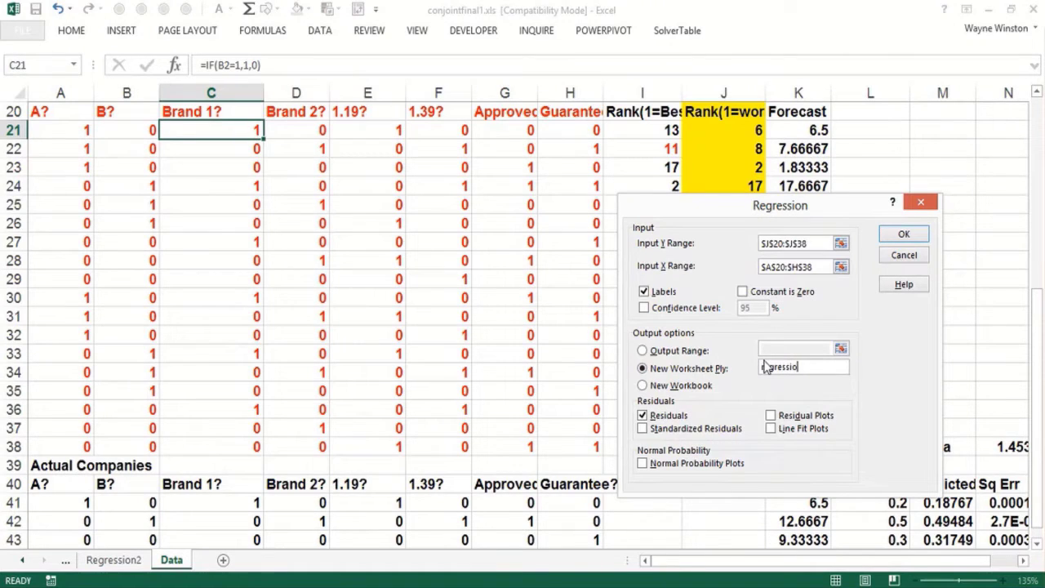
{"action": "left_click", "coordinate": [896, 237]}
Step: Make all cells of the regression1 output sheet bold
{"action": "left_click", "coordinate": [631, 257]}
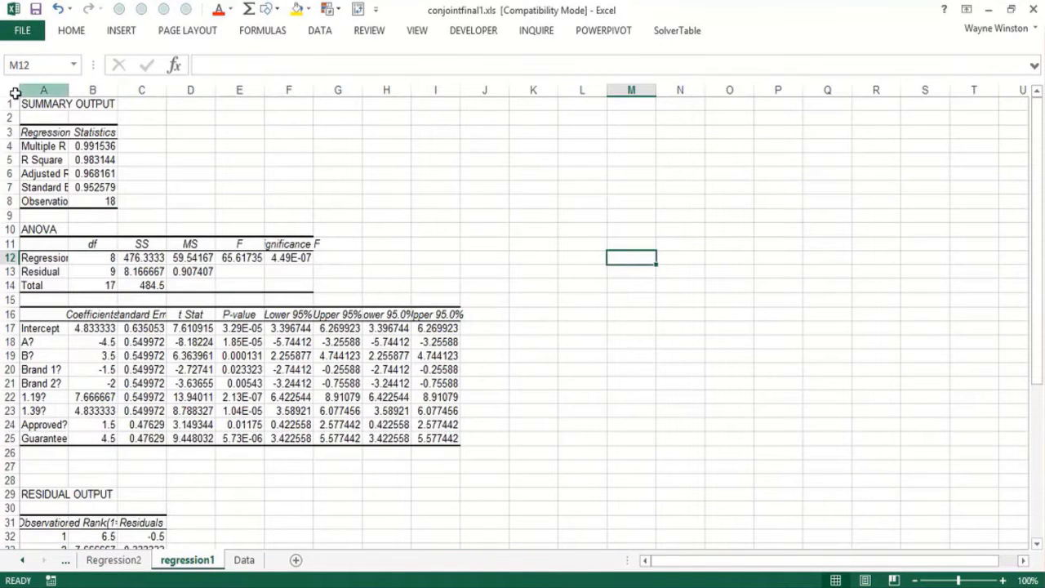
{"action": "left_click", "coordinate": [10, 91]}
{"action": "key", "text": "ctrl+b"}
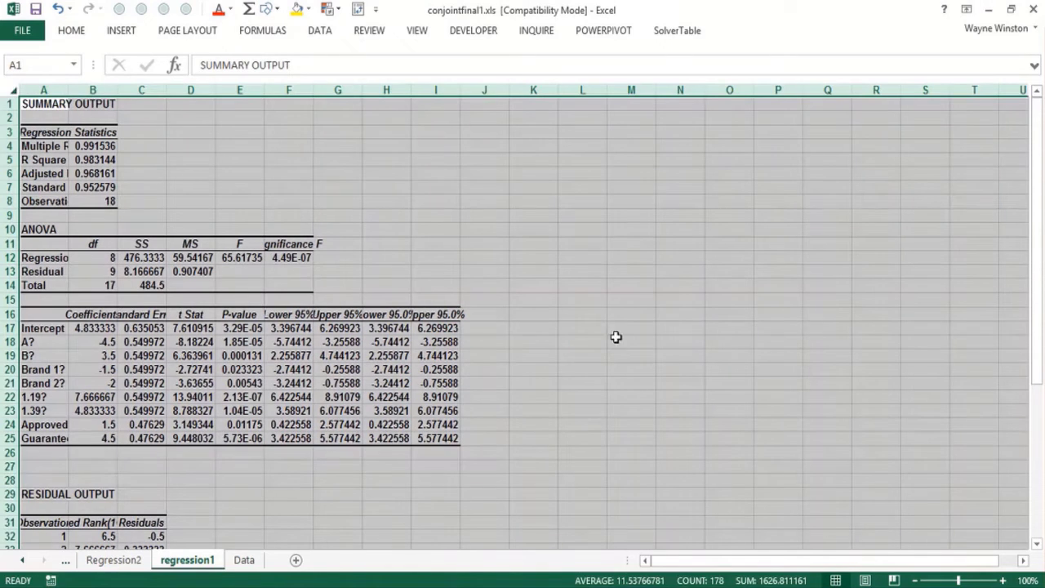
{"action": "left_click", "coordinate": [691, 351]}
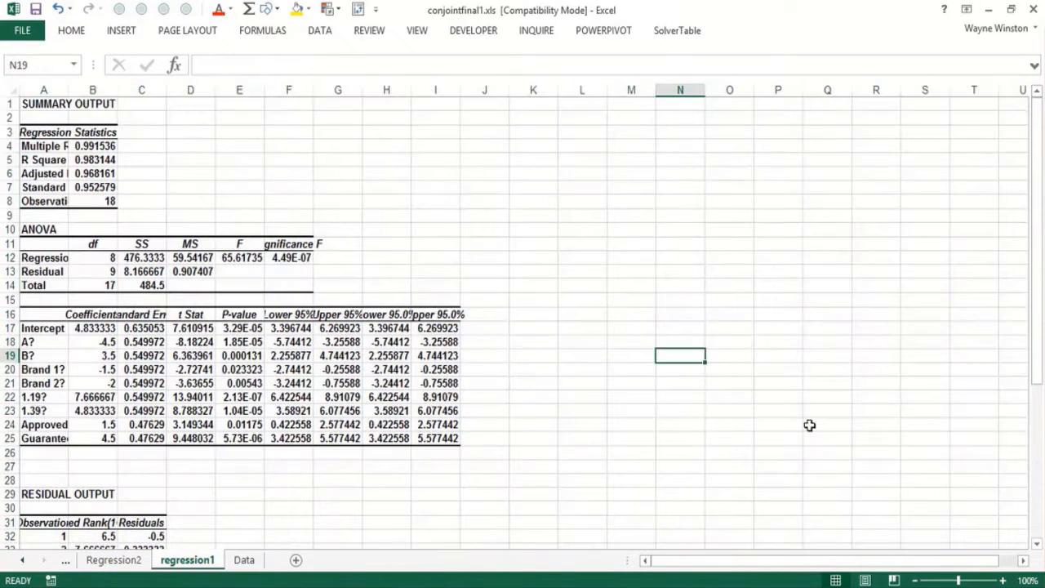
Step: Fill the regression coefficients in B17:B25 with yellow
{"action": "left_click", "coordinate": [1003, 580]}
{"action": "left_click", "coordinate": [1003, 580]}
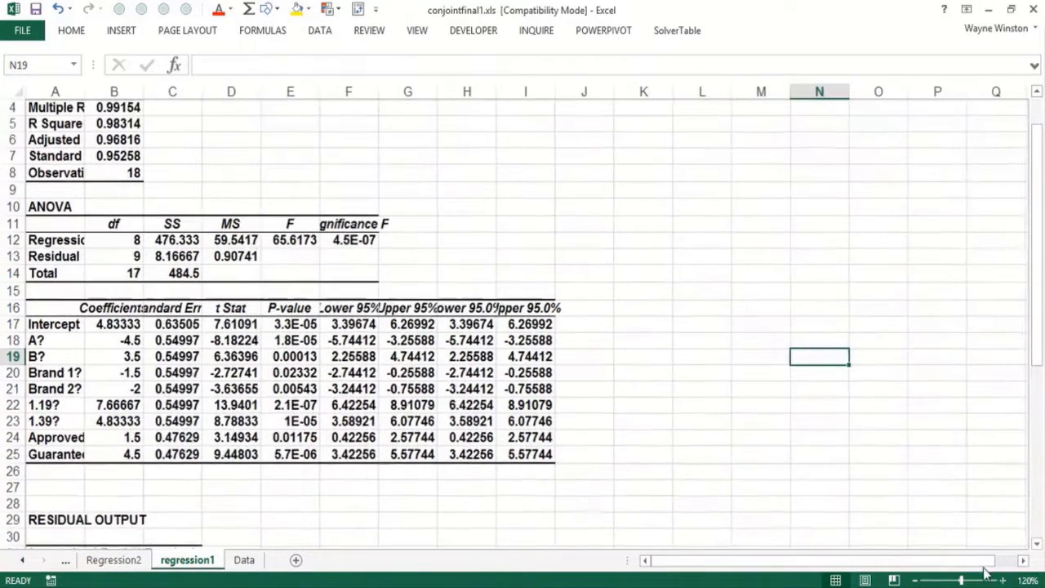
{"action": "left_click", "coordinate": [422, 206]}
{"action": "left_click", "coordinate": [476, 185]}
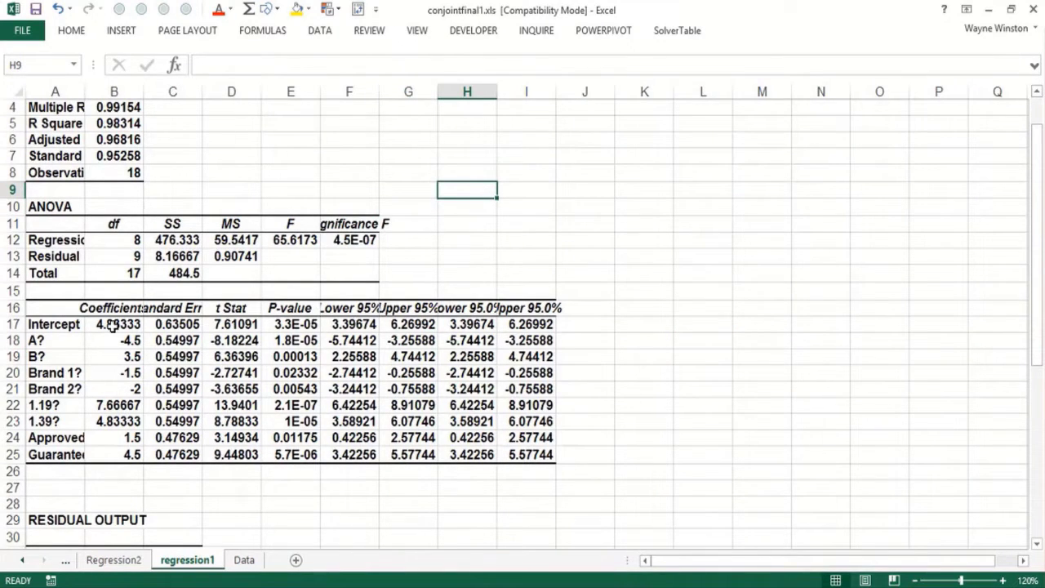
{"action": "left_click_drag", "start_coordinate": [112, 325], "coordinate": [108, 452]}
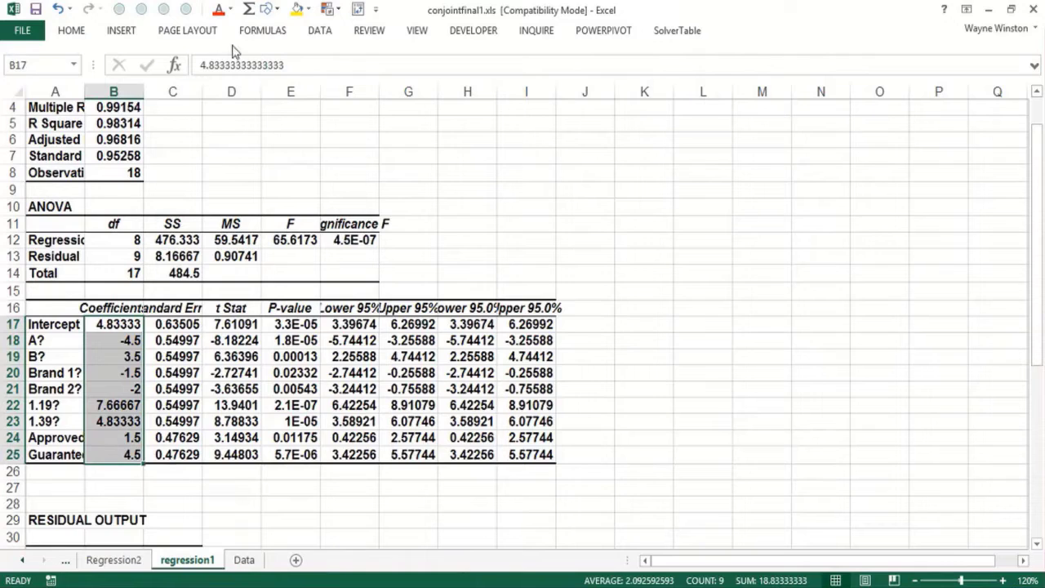
{"action": "left_click", "coordinate": [299, 9]}
Step: Begin the prediction equation in E5 with Predicted Inverse Rank=4.83-4.5A+3.5B-1.5BR1
{"action": "left_click", "coordinate": [283, 122]}
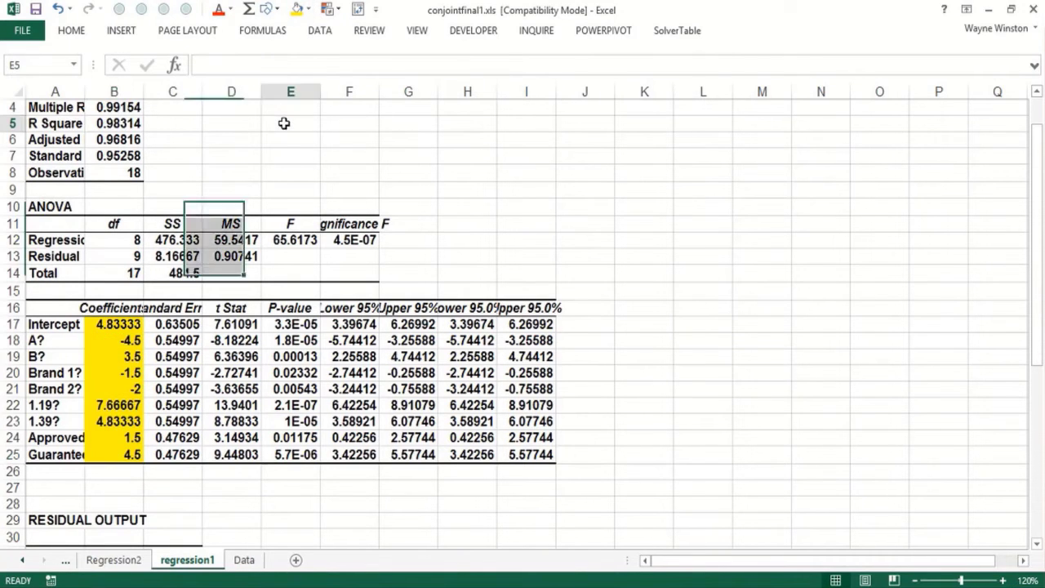
{"action": "type", "text": "Predicte"}
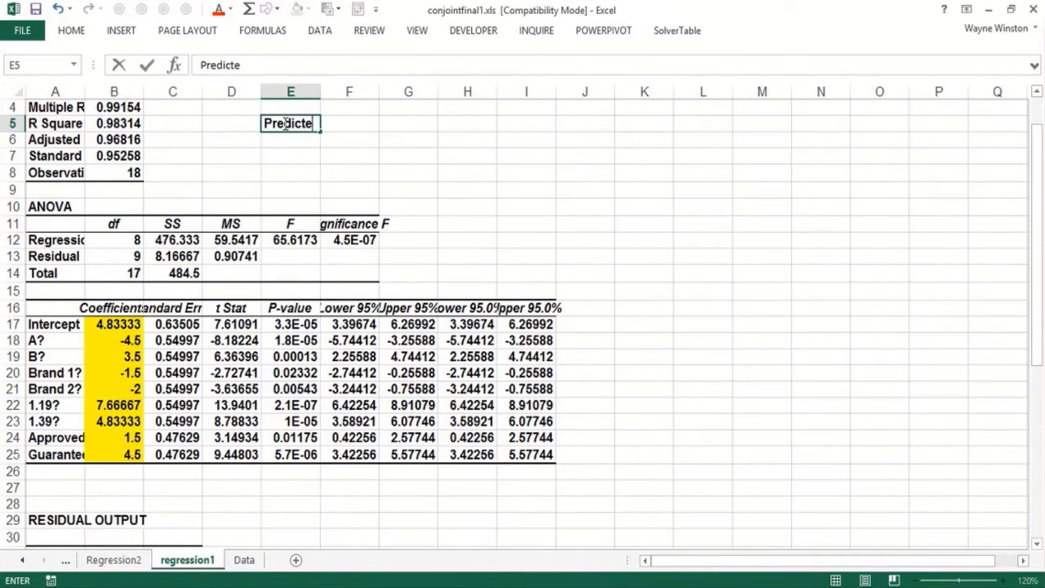
{"action": "type", "text": "d Inverse R"}
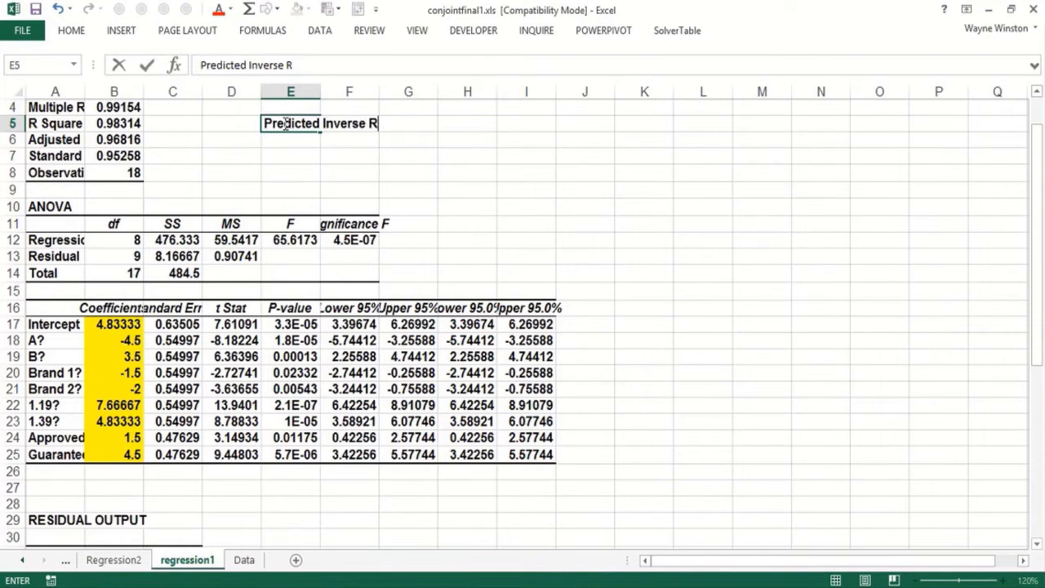
{"action": "type", "text": "ank=4.83"}
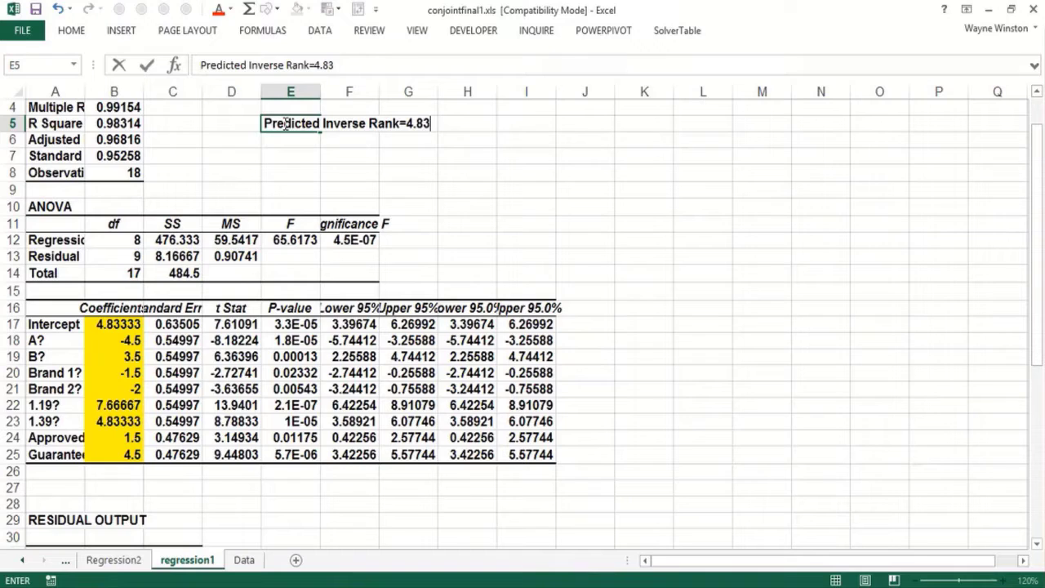
{"action": "type", "text": "-4.5"}
{"action": "key", "text": "BackSpace"}
{"action": "type", "text": "A+3.5"}
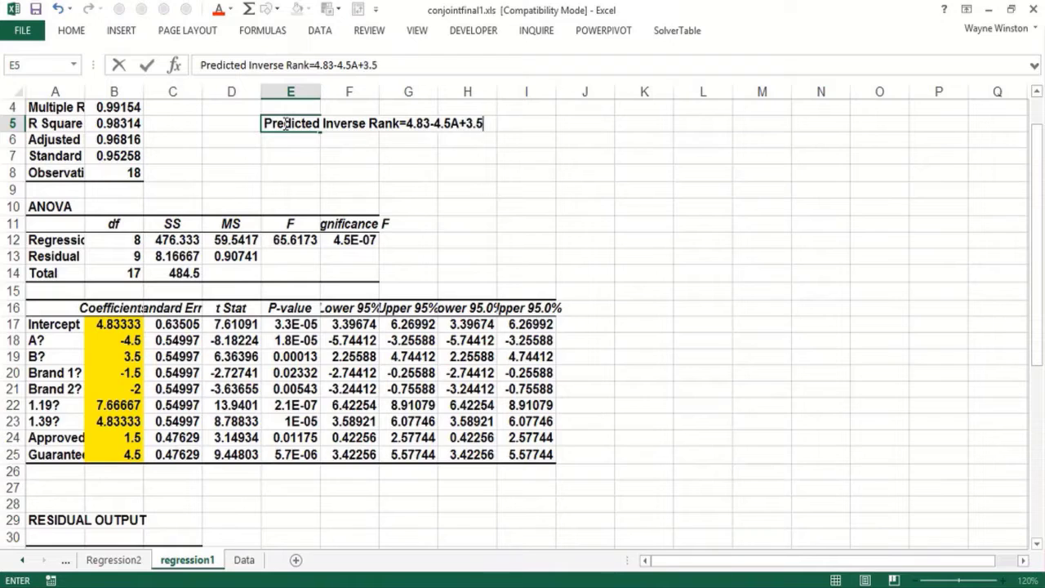
{"action": "type", "text": "B-1.5BR1"}
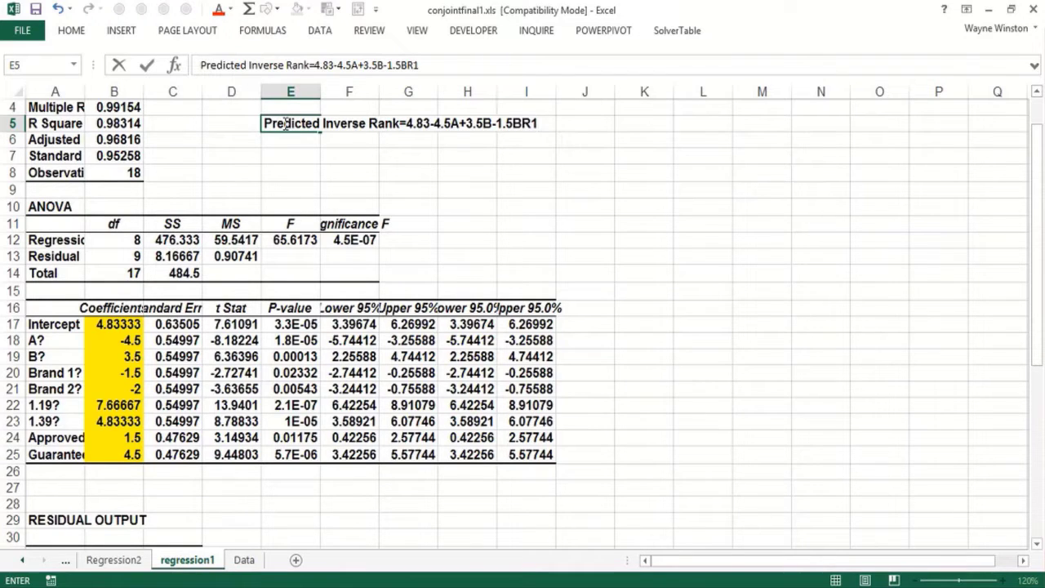
Step: Complete the equation in E5 by appending -2BR2+7.67*PRICE1.19+4.83*PR1.39+1.5APP+4.5GUAR
{"action": "type", "text": "-2BR2+7.66"}
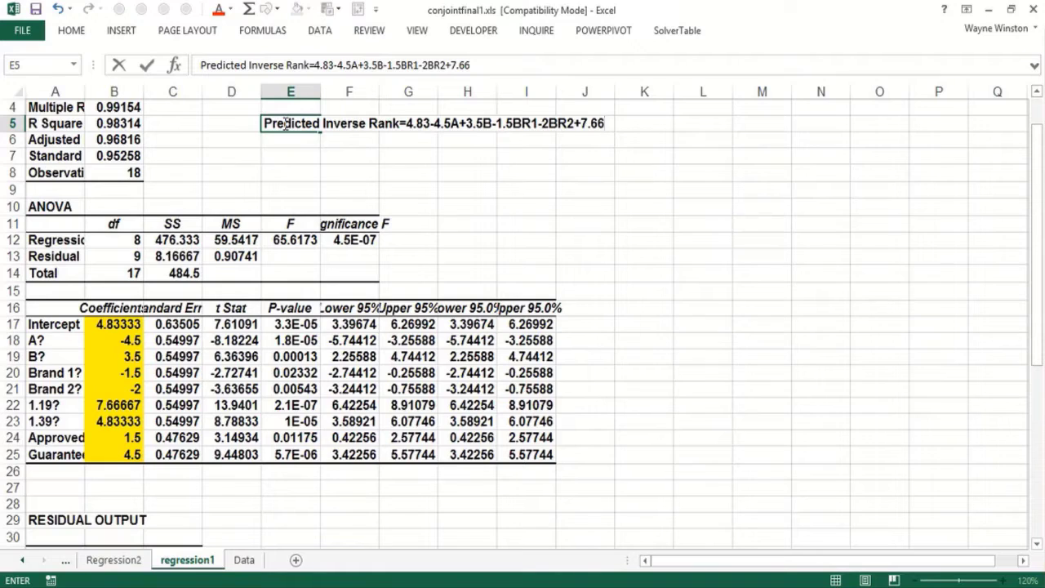
{"action": "key", "text": "BackSpace"}
{"action": "type", "text": "7*PRICE1.19"}
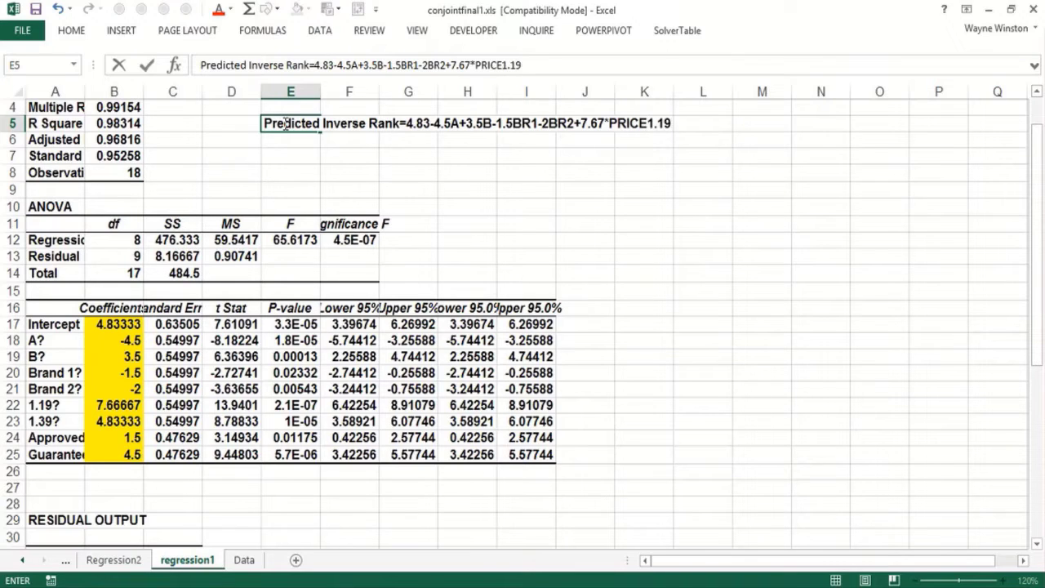
{"action": "type", "text": "+4.83*PR1.39"}
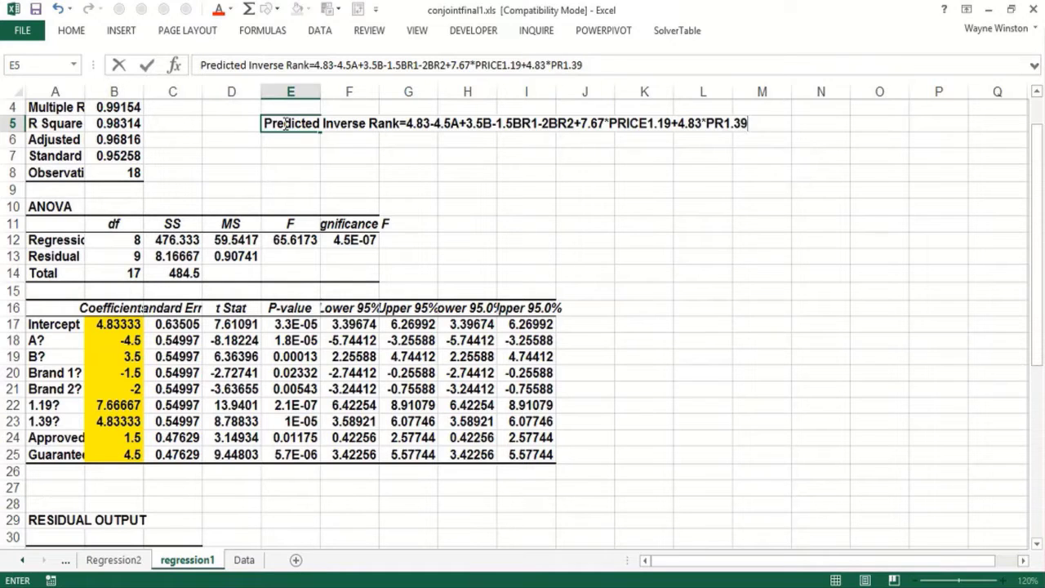
{"action": "type", "text": "+1.5APP+4"}
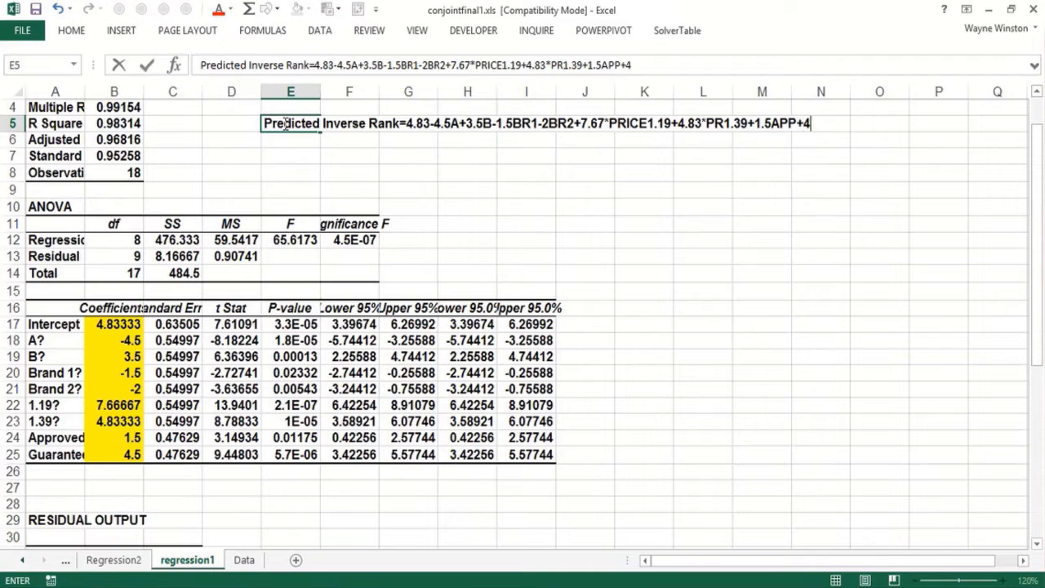
{"action": "type", "text": ".5GUAR"}
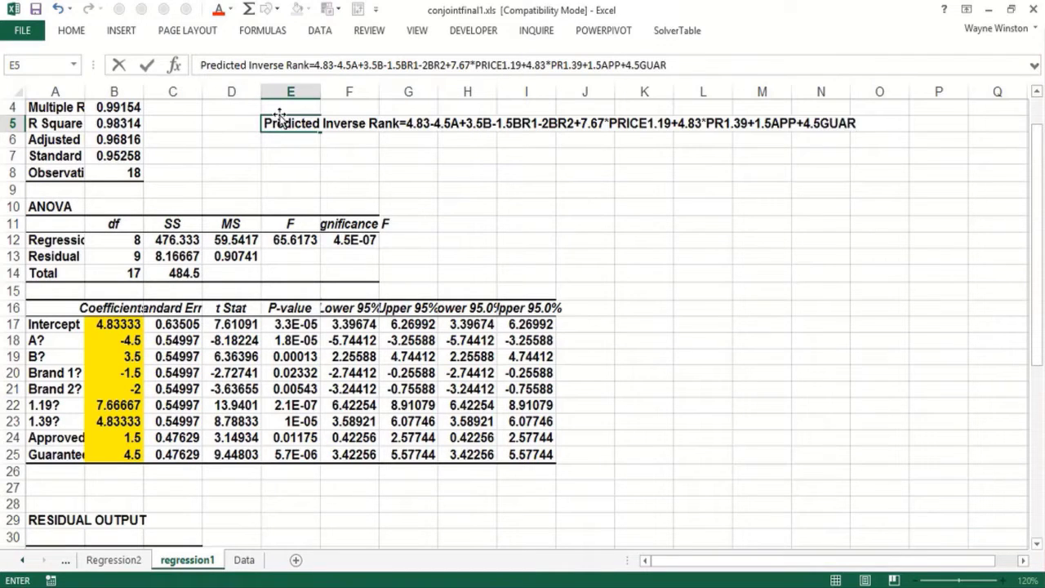
{"action": "key", "text": "Return"}
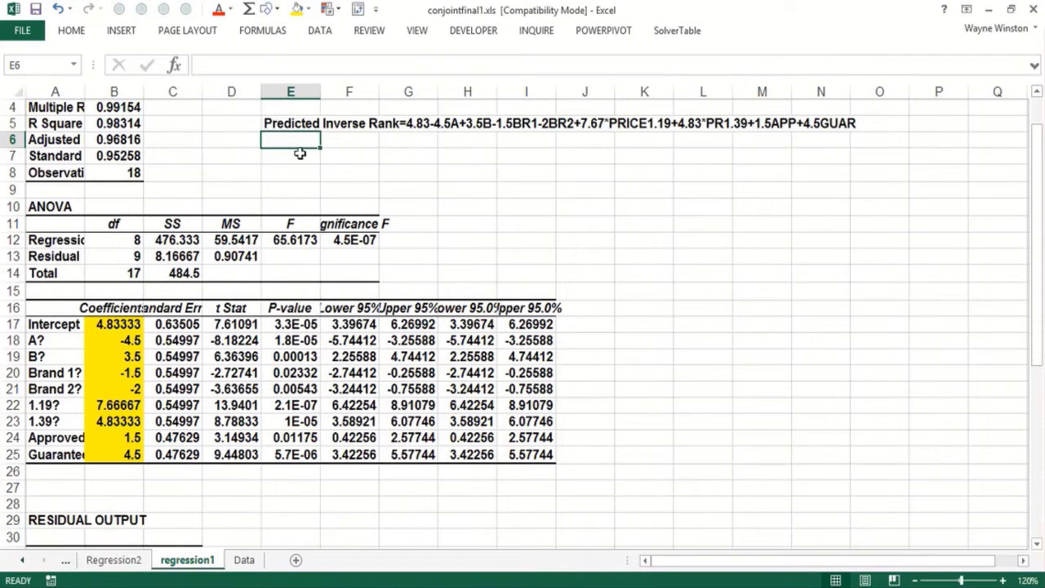
Step: Describe the example product in G7 as "A, BR 2 1.59 price GUAR NO APP"
{"action": "left_click", "coordinate": [411, 155]}
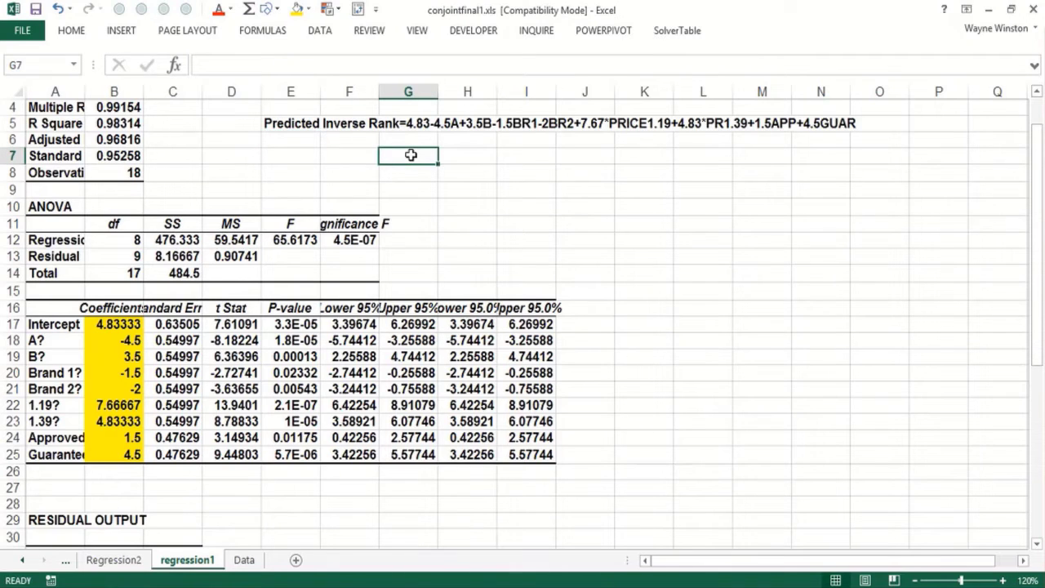
{"action": "type", "text": "A,"}
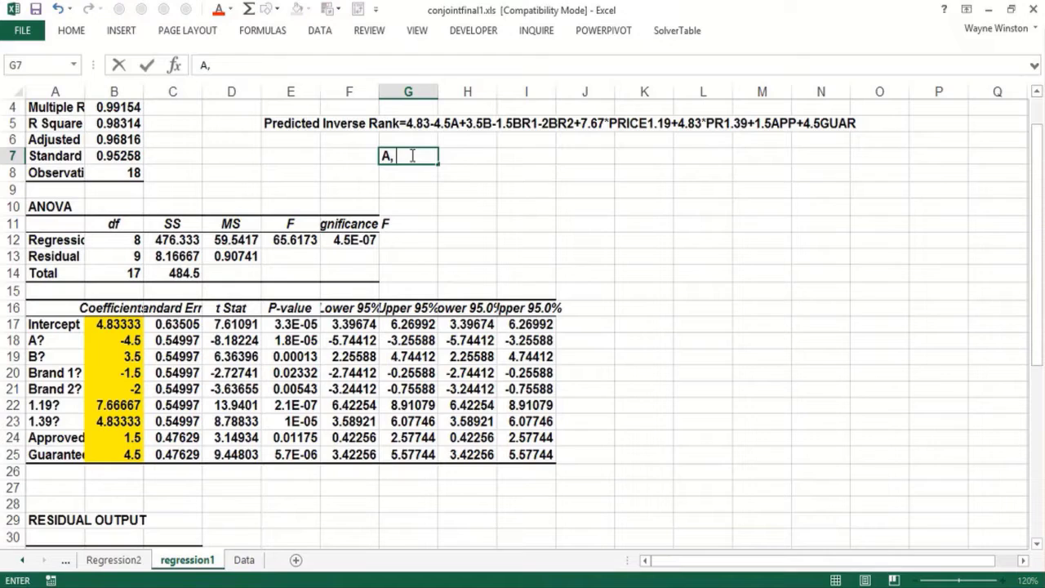
{"action": "type", "text": " BR 2 1."}
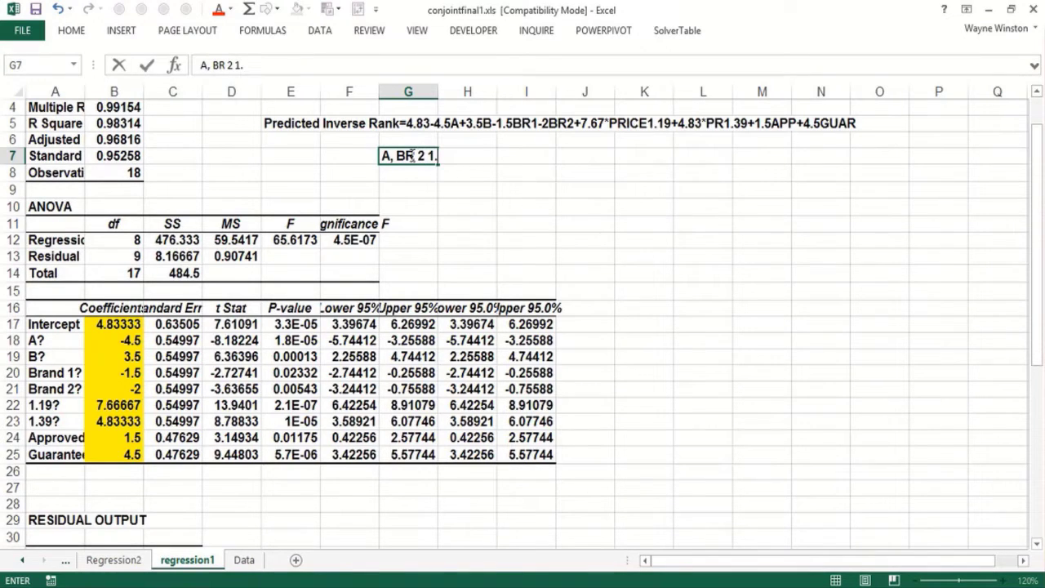
{"action": "type", "text": "59 price G"}
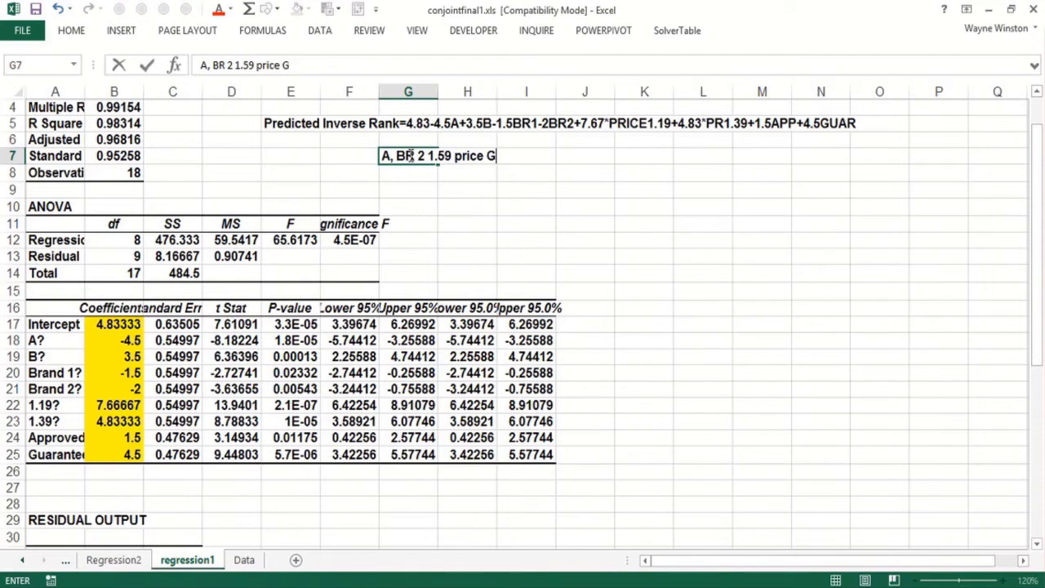
{"action": "type", "text": "UAR NO APP"}
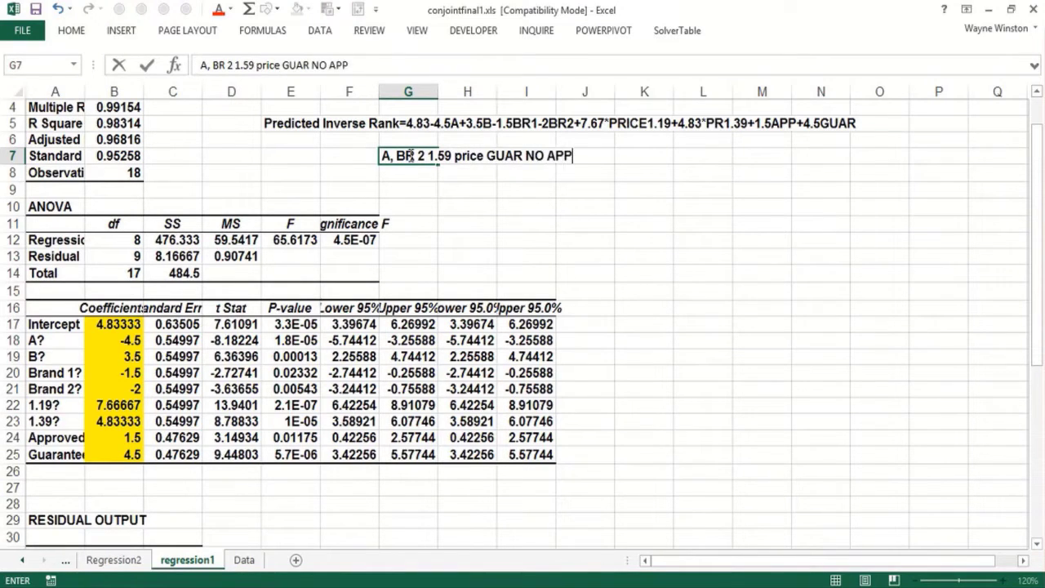
{"action": "key", "text": "ctrl+Return"}
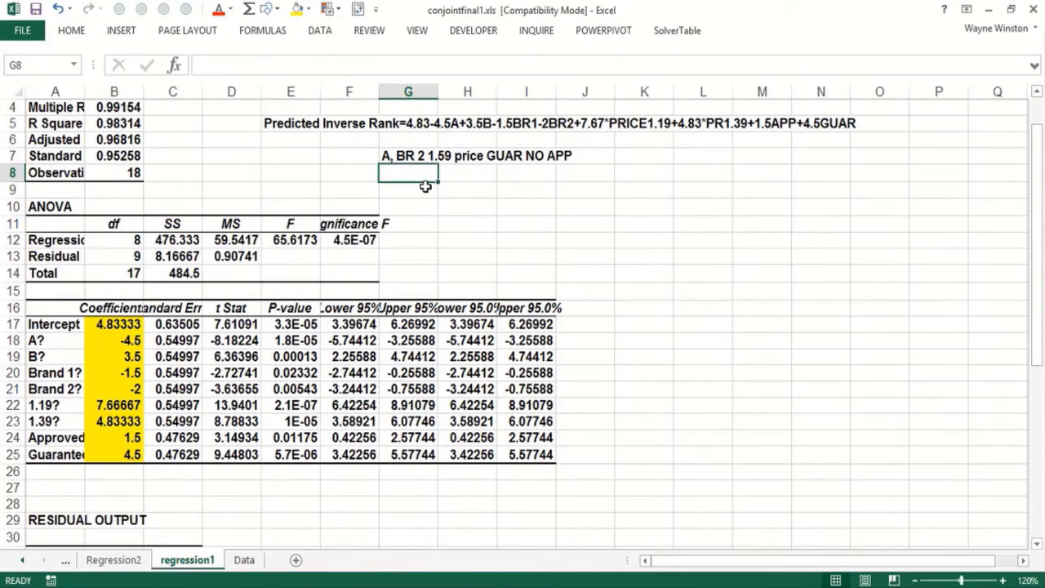
Step: Note the example product's design, brand and price dummy values in G9 as "A=1 BR2 = 1 ALL Prices =0"
{"action": "double_click", "coordinate": [425, 189]}
{"action": "type", "text": "A=1"}
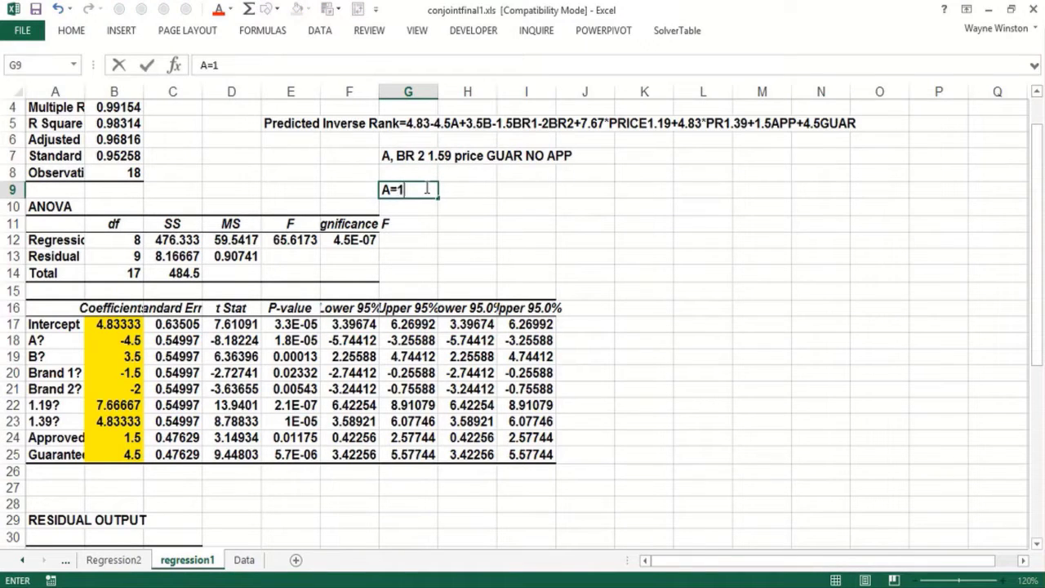
{"action": "type", "text": " BR2 = 1"}
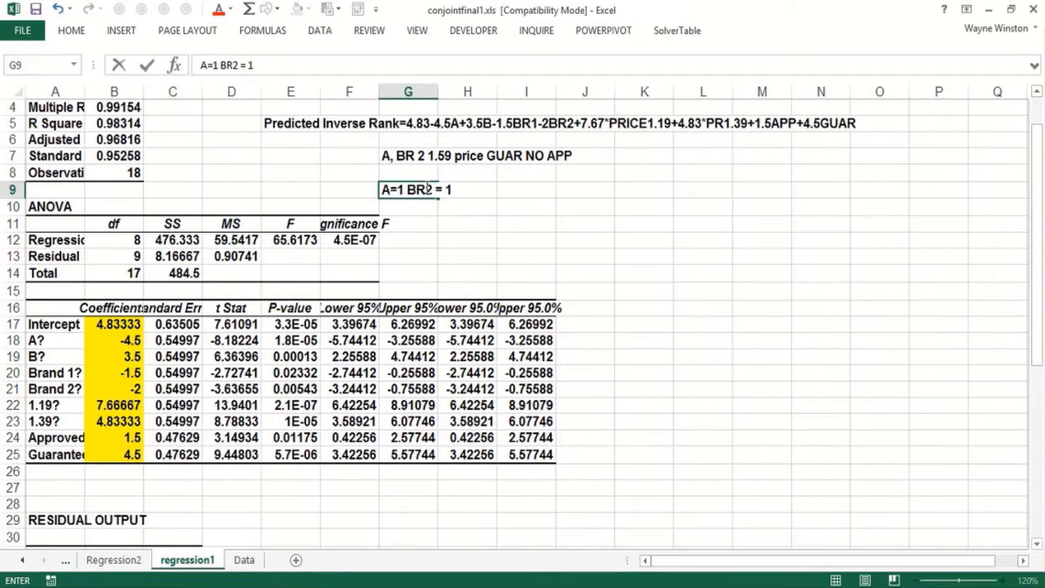
{"action": "type", "text": " PR1.11"}
{"action": "key", "text": "BackSpace"}
{"action": "key", "text": "BackSpace"}
{"action": "key", "text": "BackSpace"}
{"action": "key", "text": "BackSpace"}
{"action": "key", "text": "BackSpace"}
{"action": "key", "text": "BackSpace"}
{"action": "type", "text": "ALL Pri"}
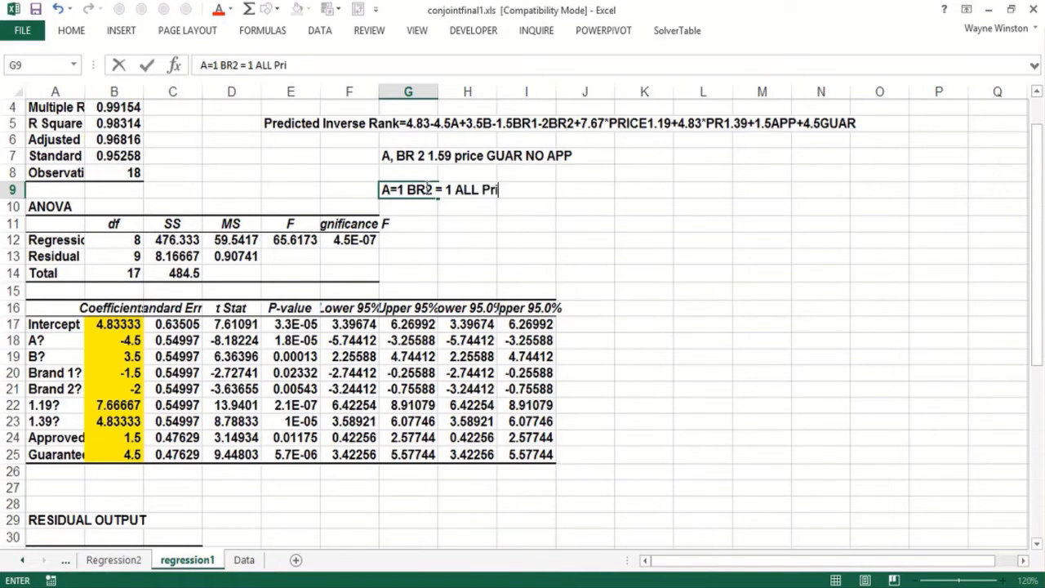
{"action": "type", "text": "ces =0"}
{"action": "key", "text": "Return"}
Step: Note the guarantee and approval dummy values in H10 as "GUAR =1 APP =0"
{"action": "key", "text": "Right"}
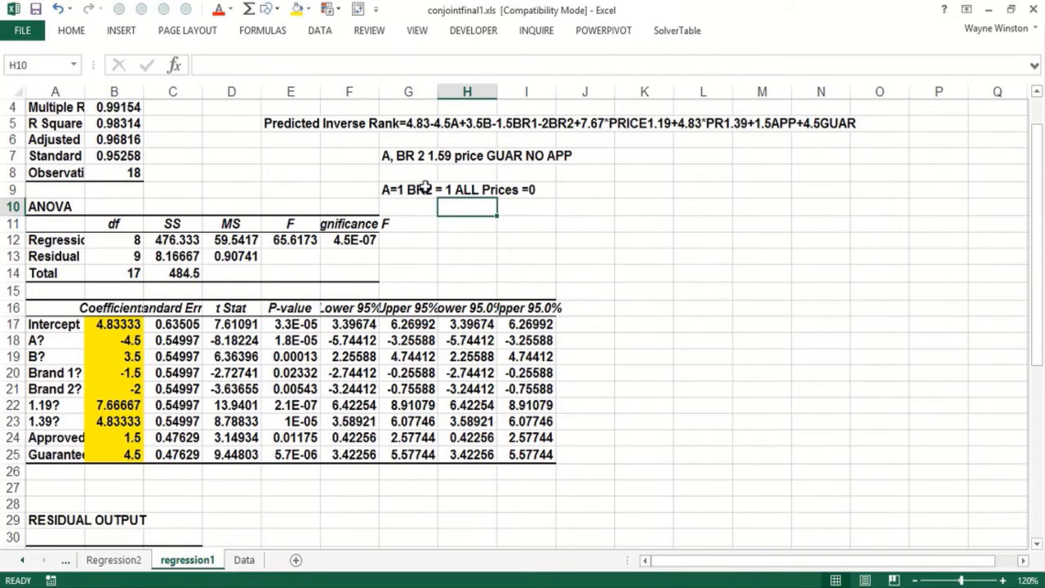
{"action": "type", "text": "GUAR =1"}
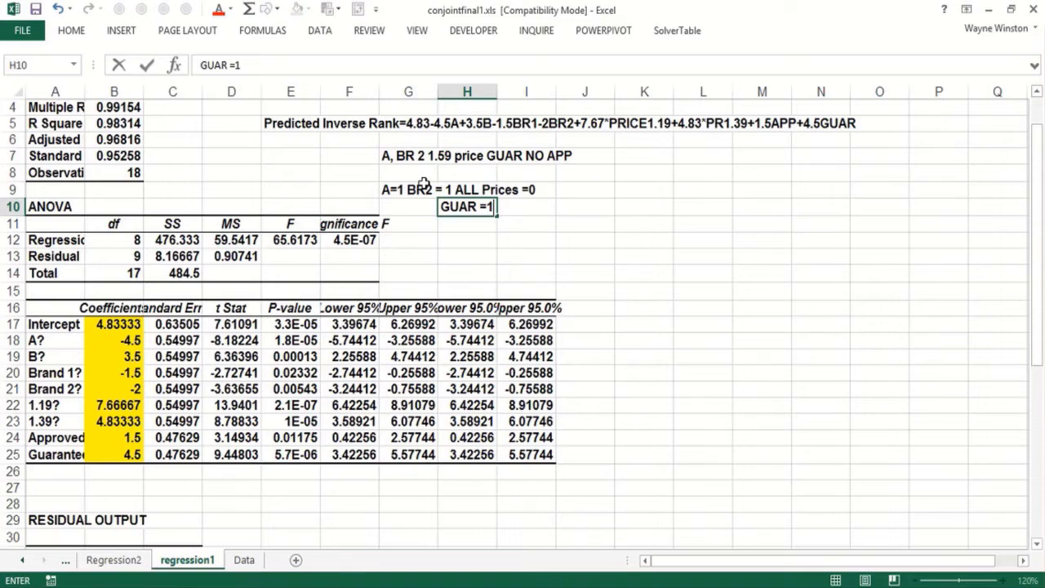
{"action": "type", "text": " APP ="}
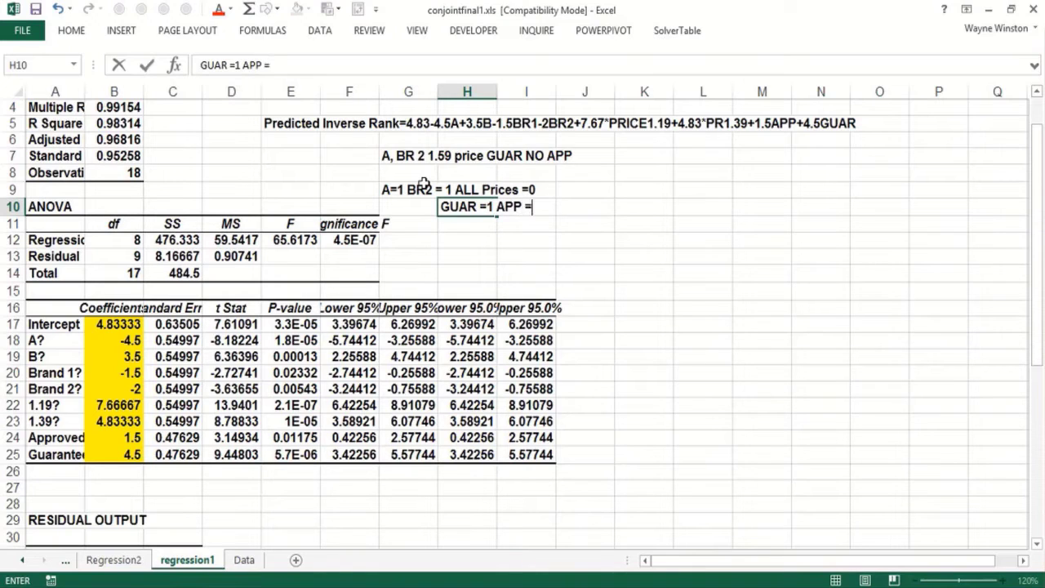
{"action": "type", "text": "0"}
{"action": "key", "text": "Up"}
Step: Calculate the example product's predicted inverse rank in K7 with the formula =4.83-4.5-2+4.5
{"action": "key", "text": "Up"}
{"action": "key", "text": "Up"}
{"action": "key", "text": "Up"}
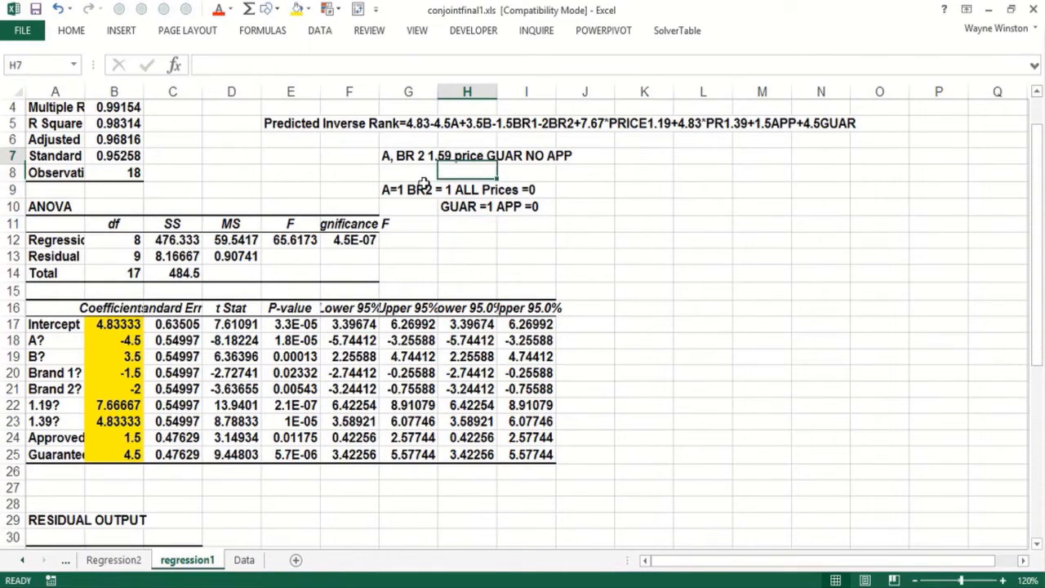
{"action": "key", "text": "Right"}
{"action": "key", "text": "Right"}
{"action": "key", "text": "Right"}
{"action": "key", "text": "Down"}
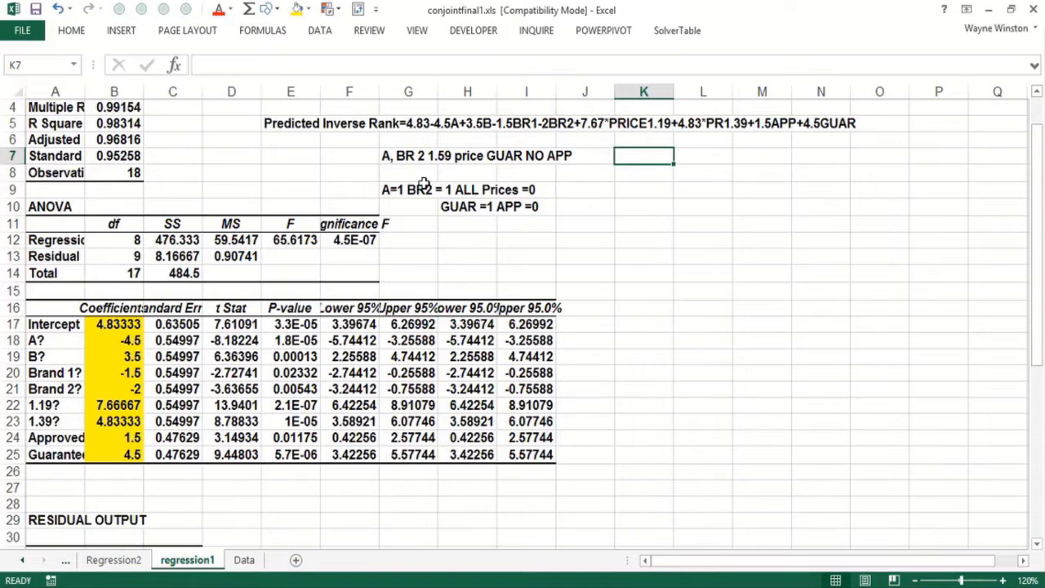
{"action": "type", "text": "=4.83"}
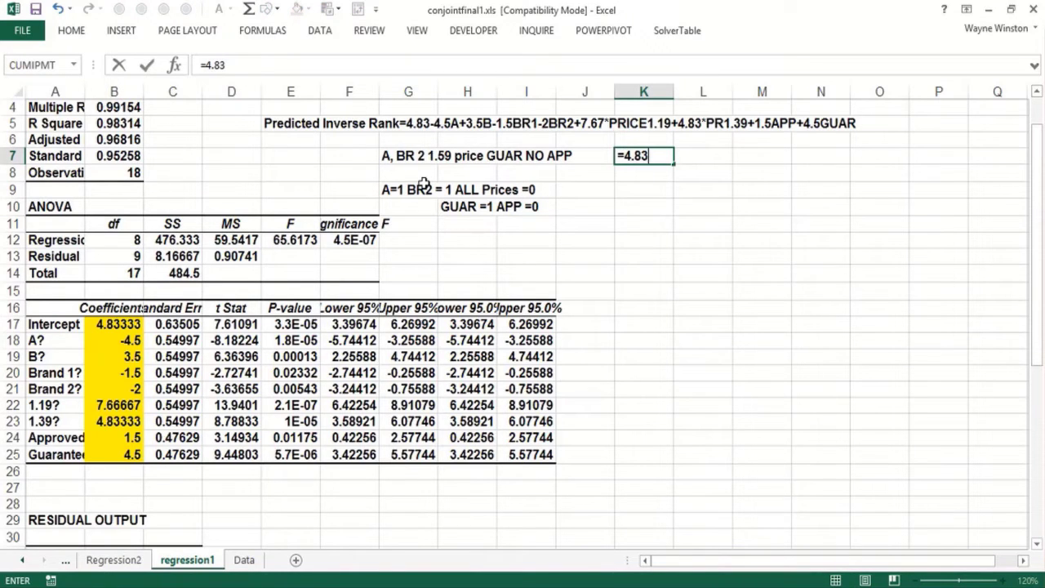
{"action": "type", "text": "-4.5-2"}
{"action": "type", "text": "+4.5"}
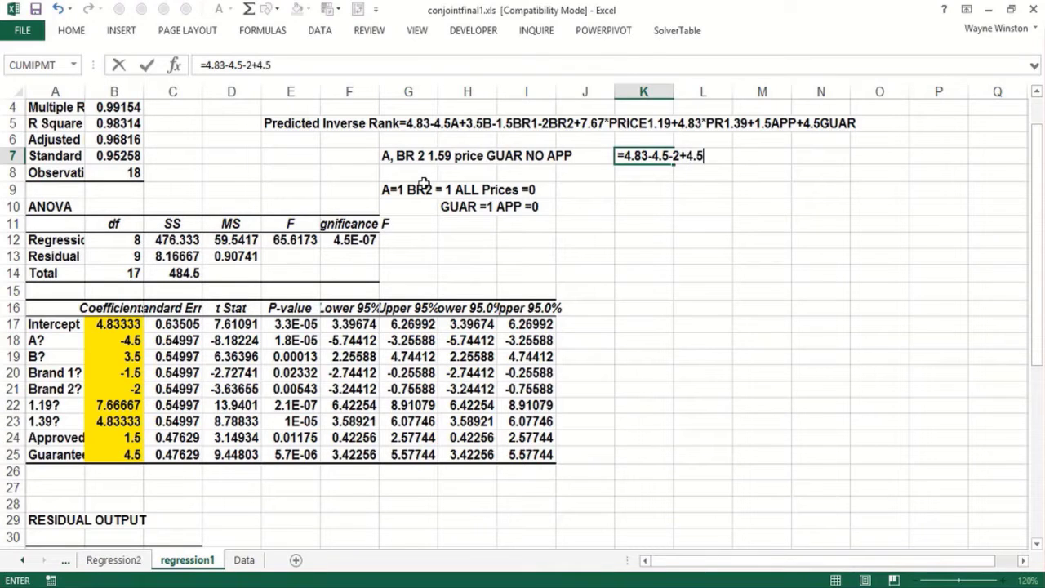
{"action": "key", "text": "Return"}
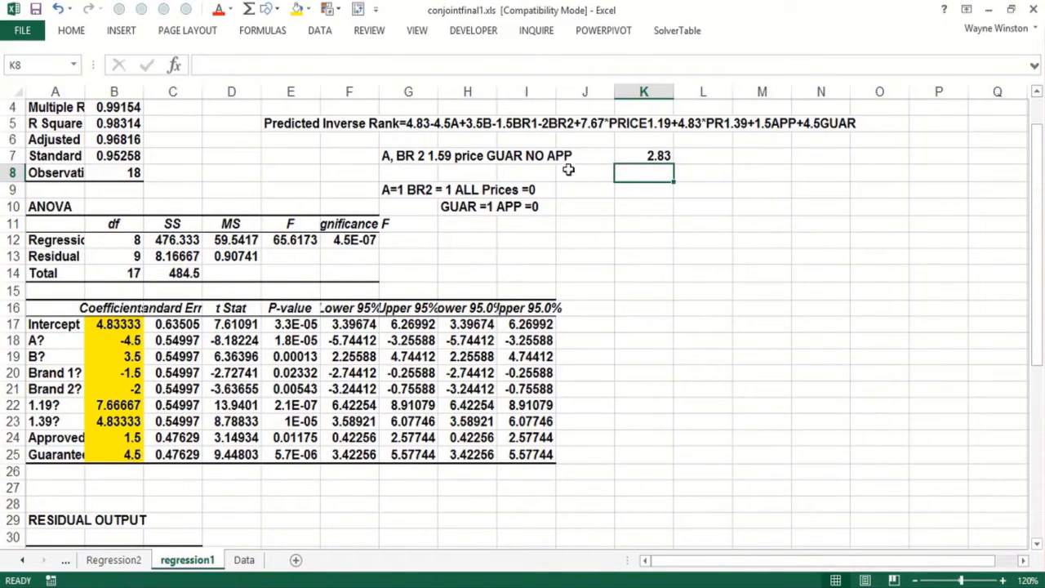
Step: Show the prediction's formula as text beside it by entering =FORMULATEXT(K7) in L7
{"action": "left_click", "coordinate": [656, 155]}
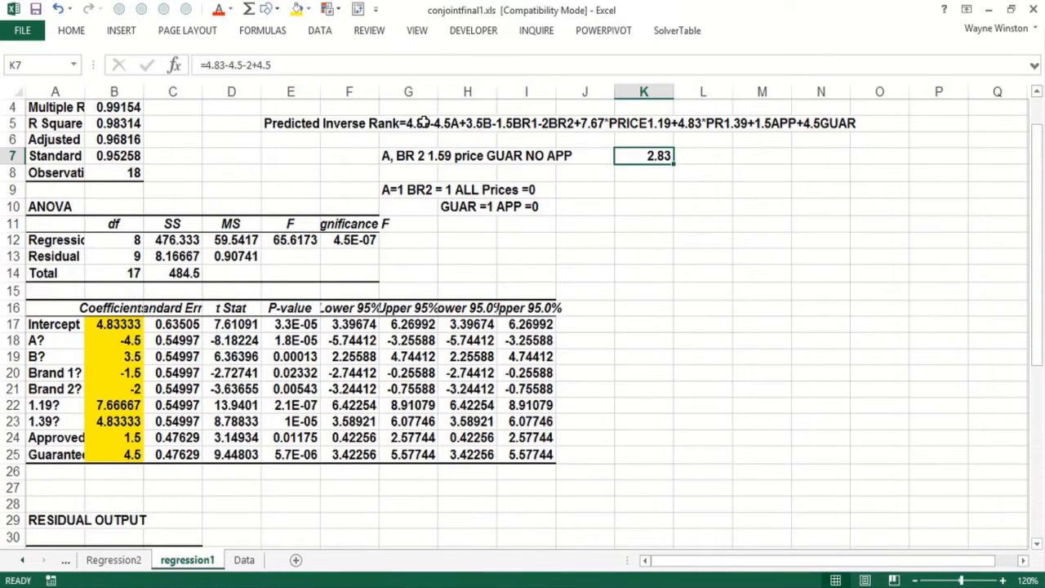
{"action": "left_click", "coordinate": [700, 155]}
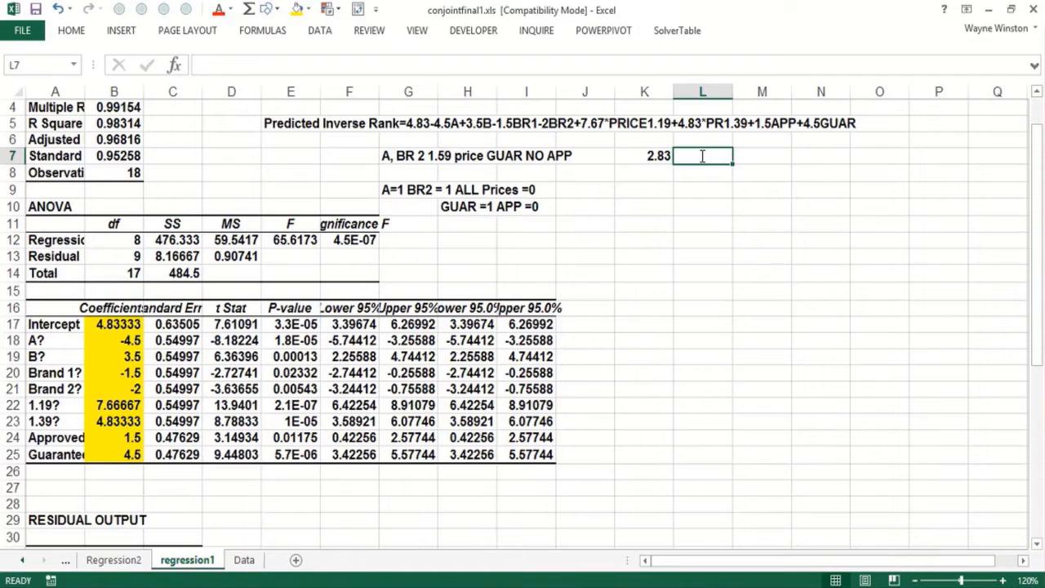
{"action": "type", "text": "=form"}
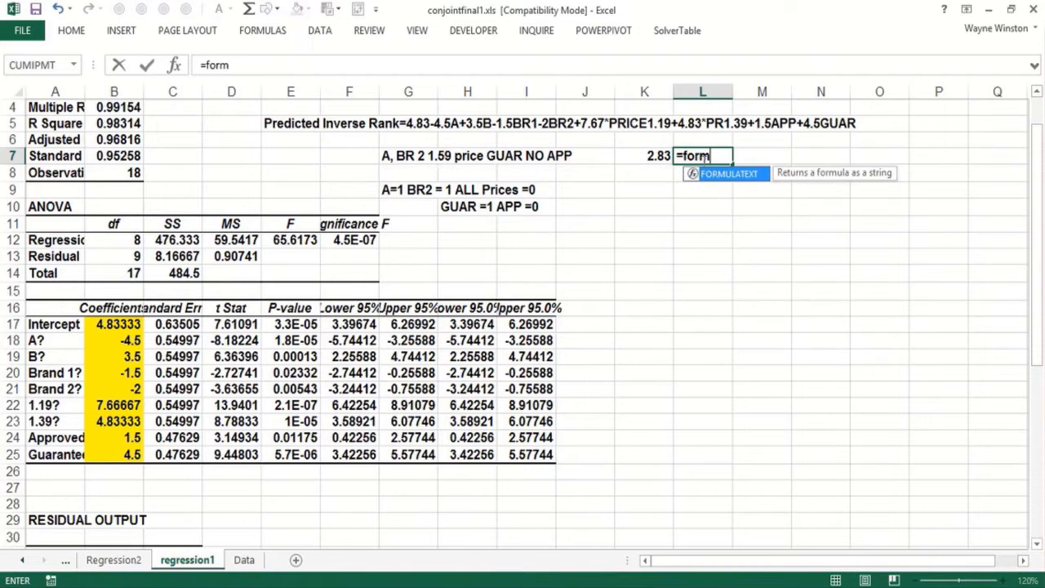
{"action": "double_click", "coordinate": [712, 175]}
{"action": "left_click", "coordinate": [648, 153]}
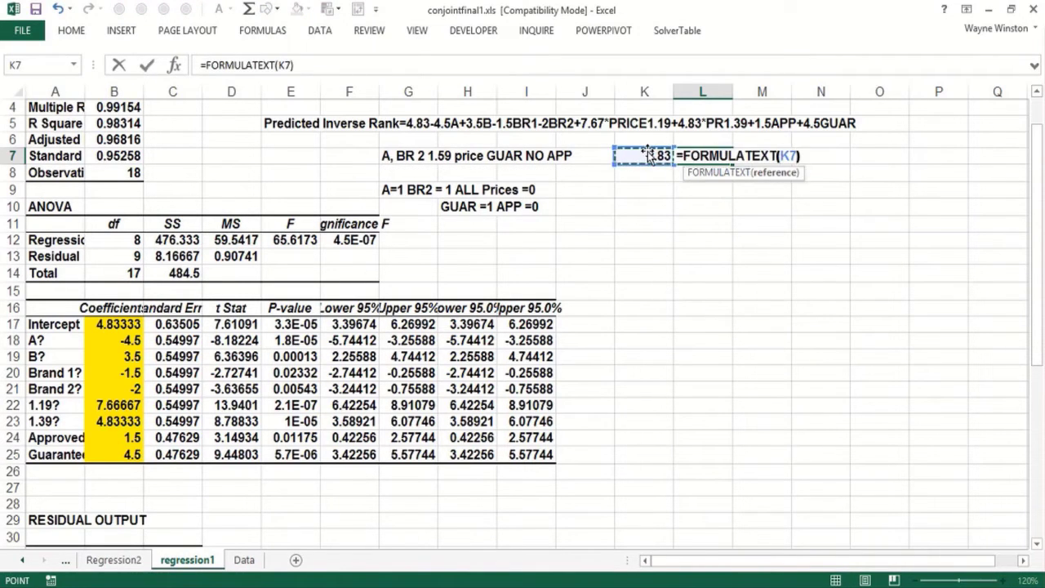
{"action": "type", "text": ")"}
{"action": "key", "text": "Return"}
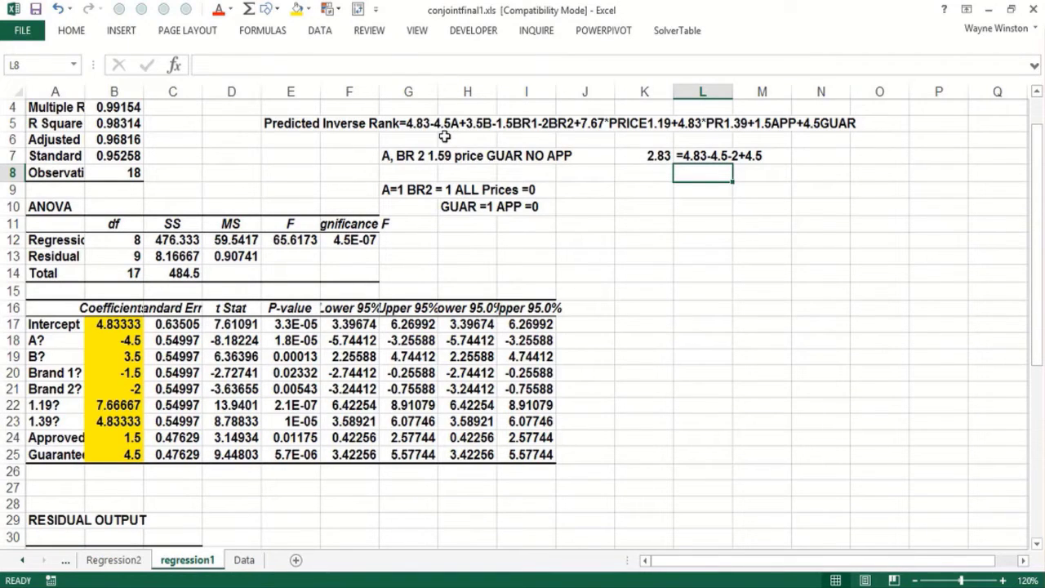
{"action": "left_click", "coordinate": [637, 157]}
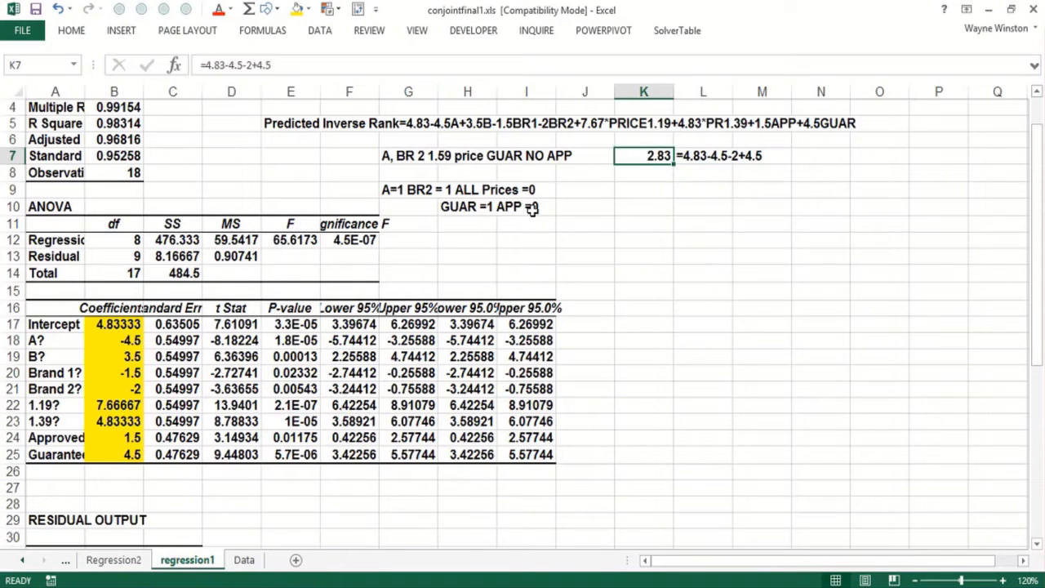
Step: Check the regression's p-values and note "All p values<.10" in J12
{"action": "left_click", "coordinate": [292, 324]}
{"action": "left_click_drag", "start_coordinate": [292, 323], "coordinate": [294, 454]}
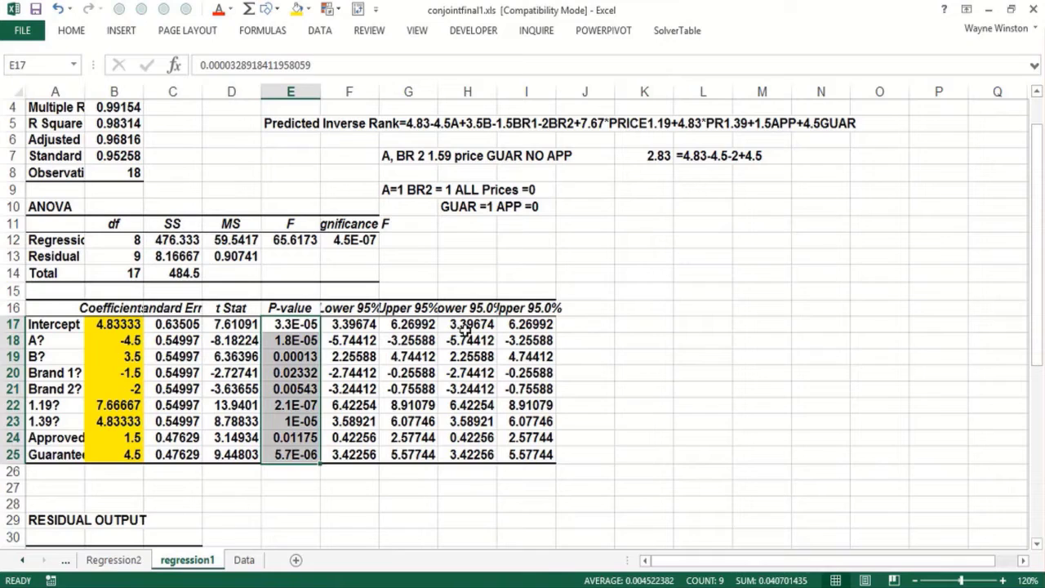
{"action": "left_click", "coordinate": [598, 245]}
{"action": "type", "text": "All p"}
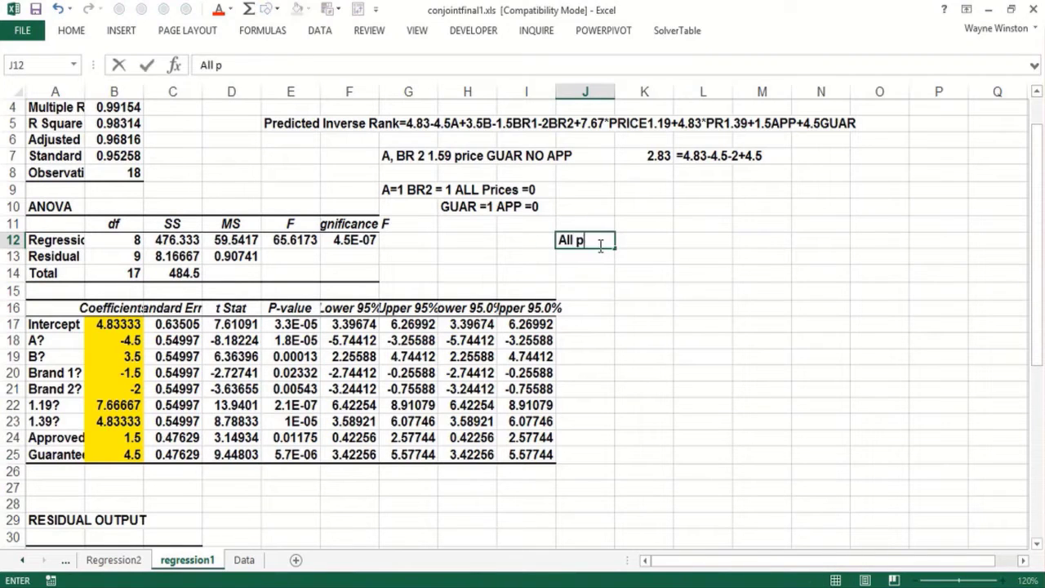
{"action": "type", "text": " values<.10"}
{"action": "key", "text": "Return"}
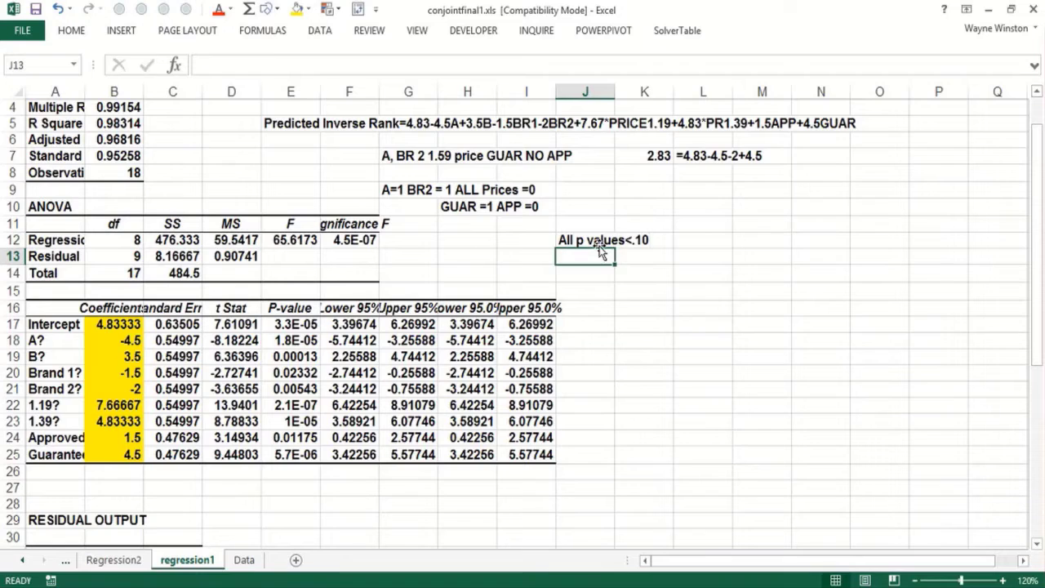
Step: Check the R Square value and note "Rsq =.98 our model explains 98% of variation in" in J13
{"action": "left_click", "coordinate": [536, 260]}
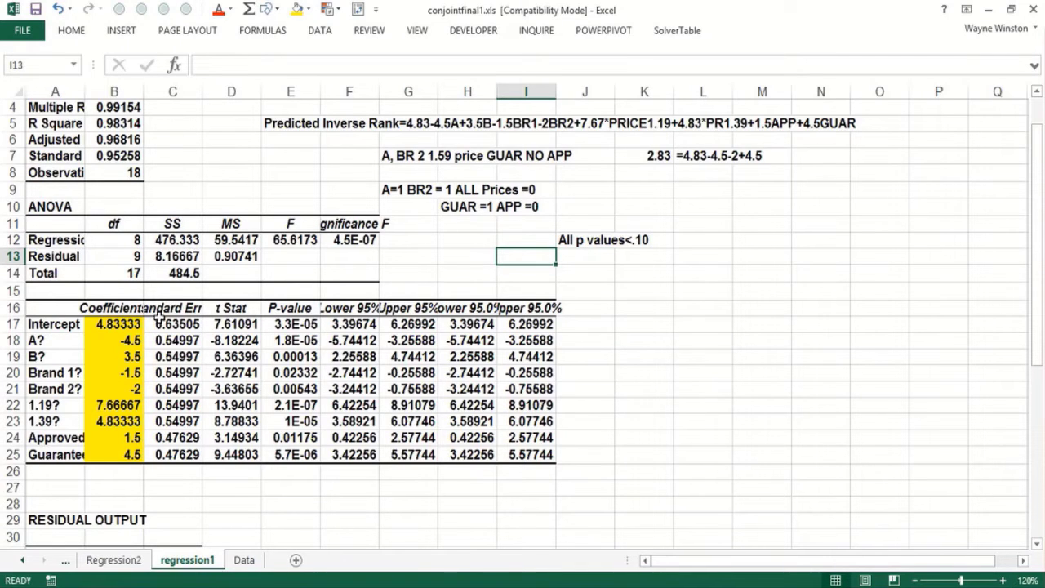
{"action": "left_click", "coordinate": [141, 163]}
{"action": "key", "text": "Up"}
{"action": "key", "text": "Up"}
{"action": "key", "text": "Up"}
{"action": "key", "text": "Up"}
{"action": "key", "text": "Up"}
{"action": "key", "text": "Up"}
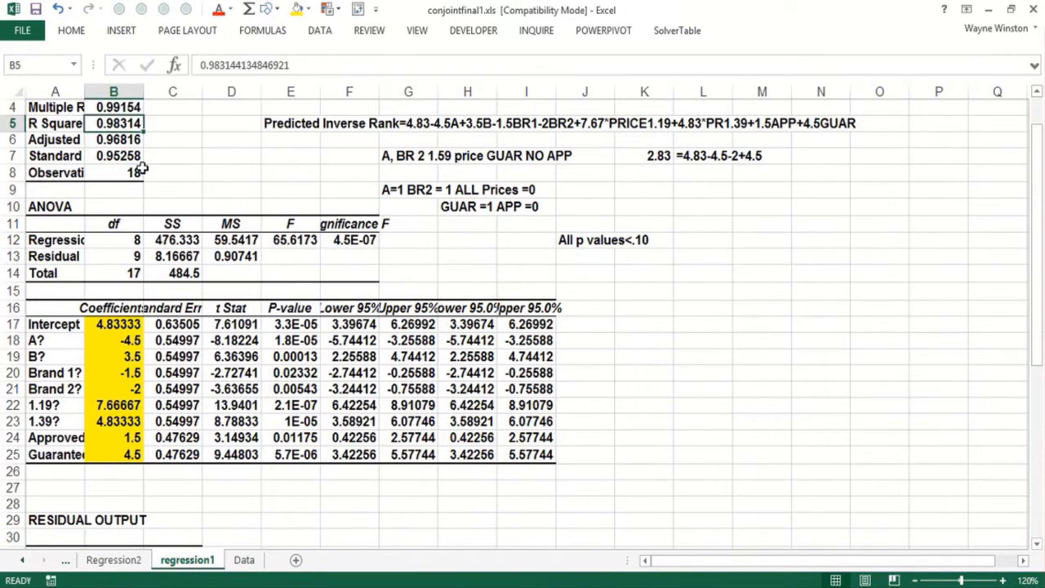
{"action": "key", "text": "Down"}
{"action": "key", "text": "Down"}
{"action": "key", "text": "Down"}
{"action": "key", "text": "Down"}
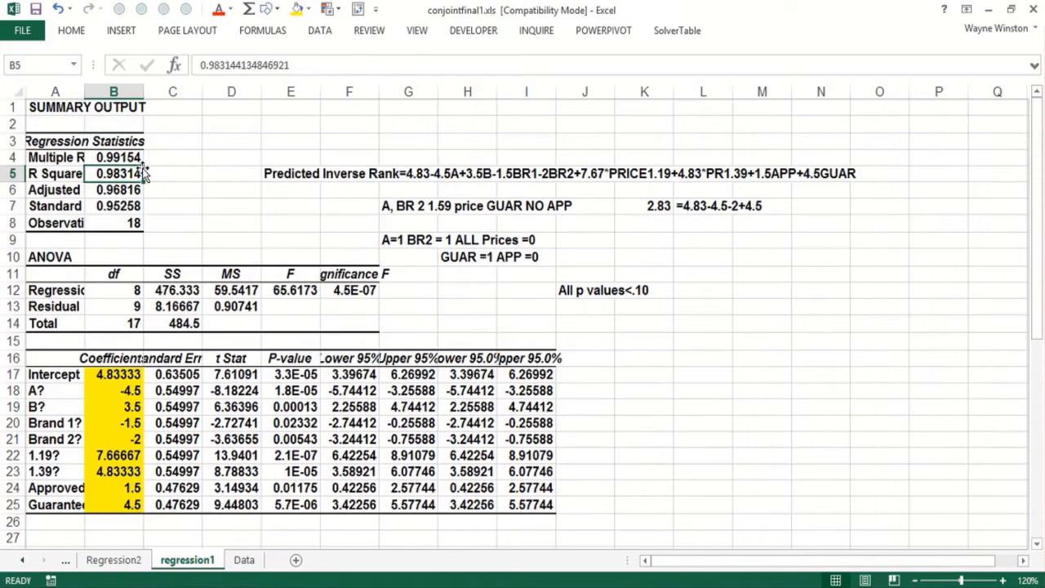
{"action": "key", "text": "Right"}
{"action": "key", "text": "Right"}
{"action": "key", "text": "Right"}
{"action": "key", "text": "Right"}
{"action": "key", "text": "Right"}
{"action": "key", "text": "Right"}
{"action": "key", "text": "Right"}
{"action": "key", "text": "Right"}
{"action": "key", "text": "Right"}
{"action": "key", "text": "Right"}
{"action": "key", "text": "Right"}
{"action": "key", "text": "Down"}
{"action": "key", "text": "Down"}
{"action": "key", "text": "Down"}
{"action": "key", "text": "Down"}
{"action": "key", "text": "Down"}
{"action": "key", "text": "Down"}
{"action": "key", "text": "Down"}
{"action": "key", "text": "Down"}
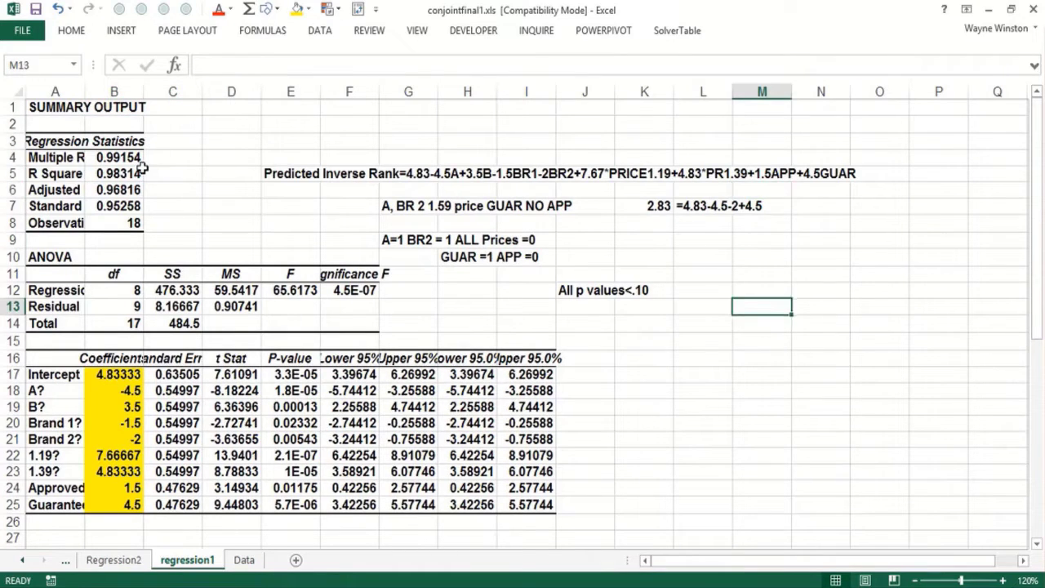
{"action": "key", "text": "Left"}
{"action": "key", "text": "Left"}
{"action": "key", "text": "Left"}
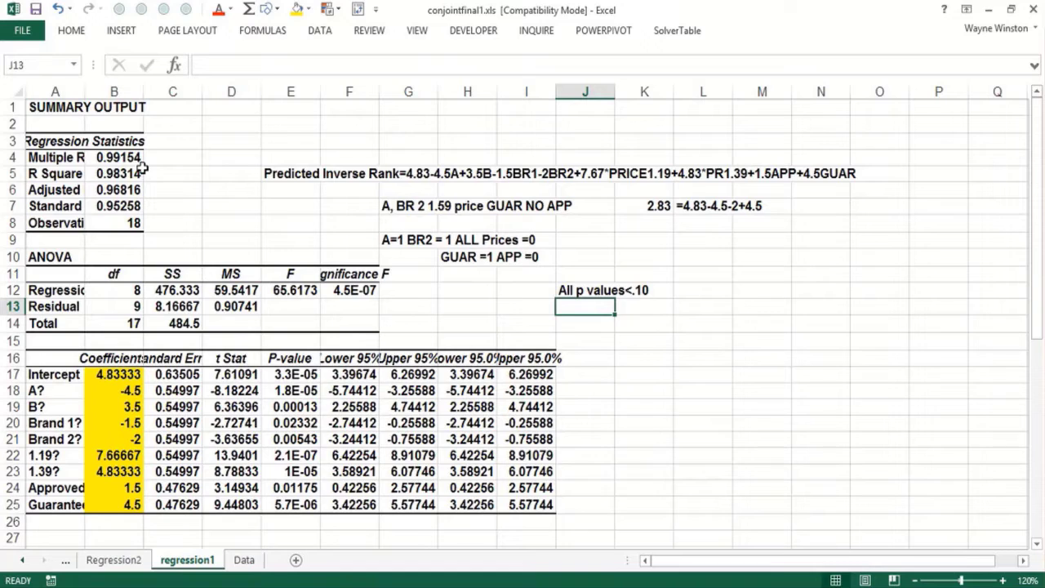
{"action": "type", "text": "Rsq =.98"}
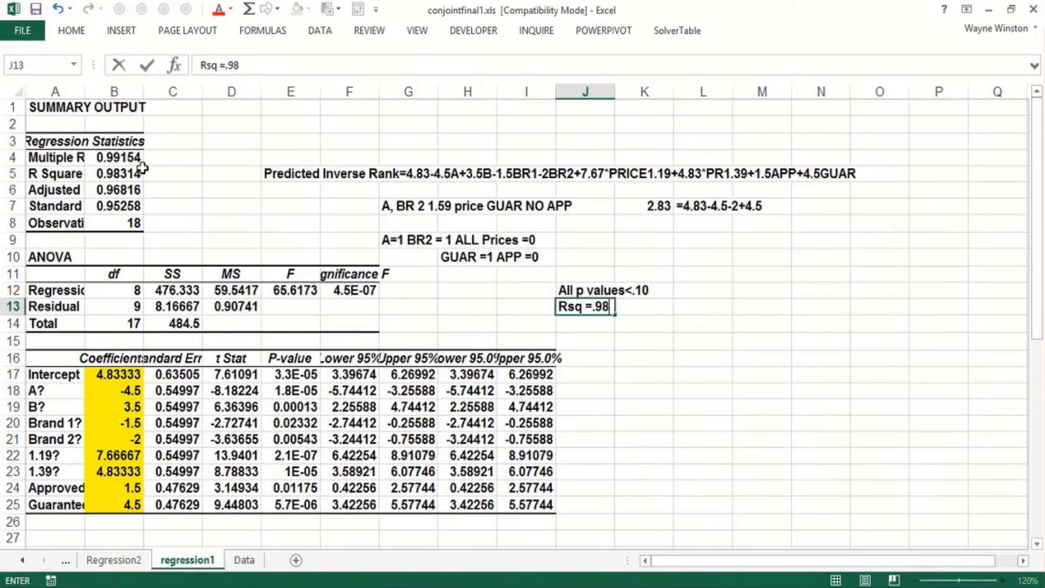
{"action": "type", "text": " our model exp"}
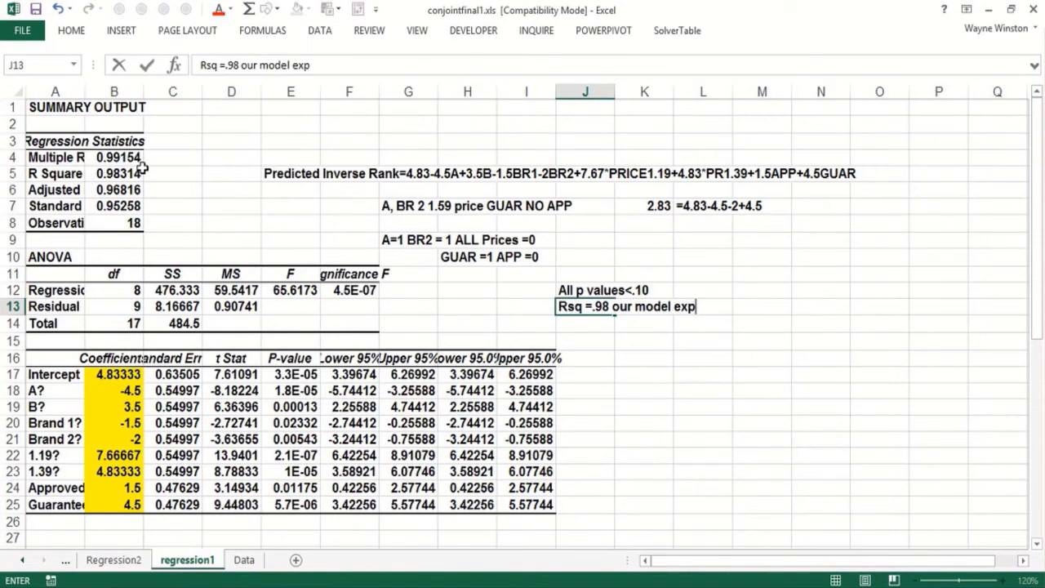
{"action": "type", "text": "lains 98% "}
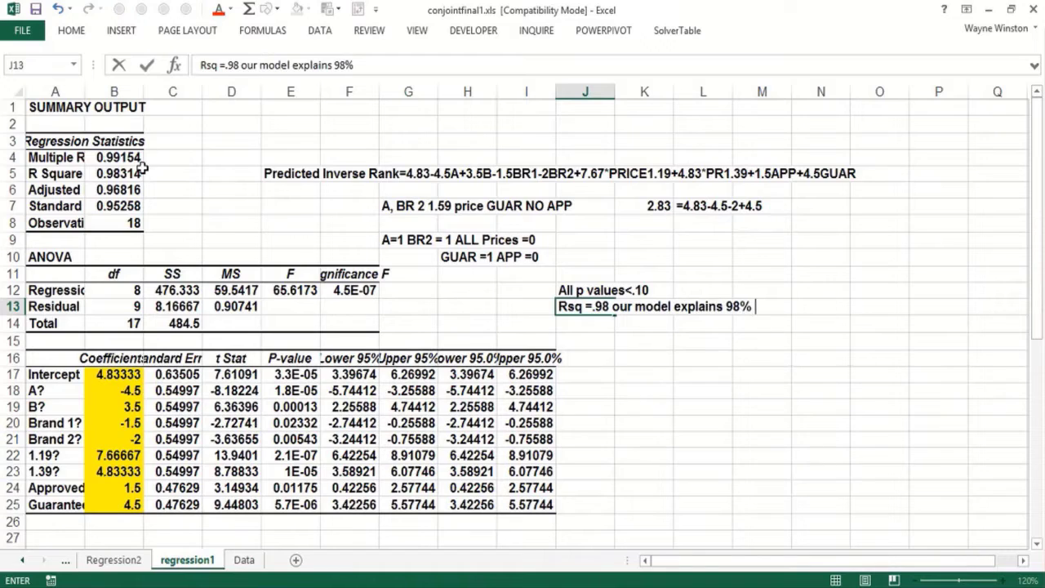
{"action": "type", "text": "of variati"}
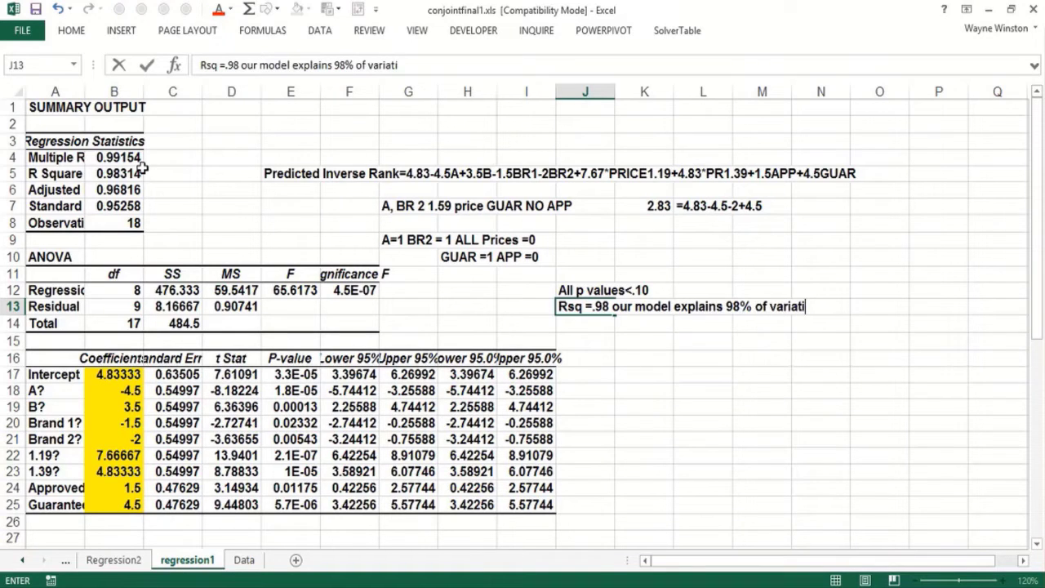
{"action": "type", "text": "on in"}
{"action": "key", "text": "Return"}
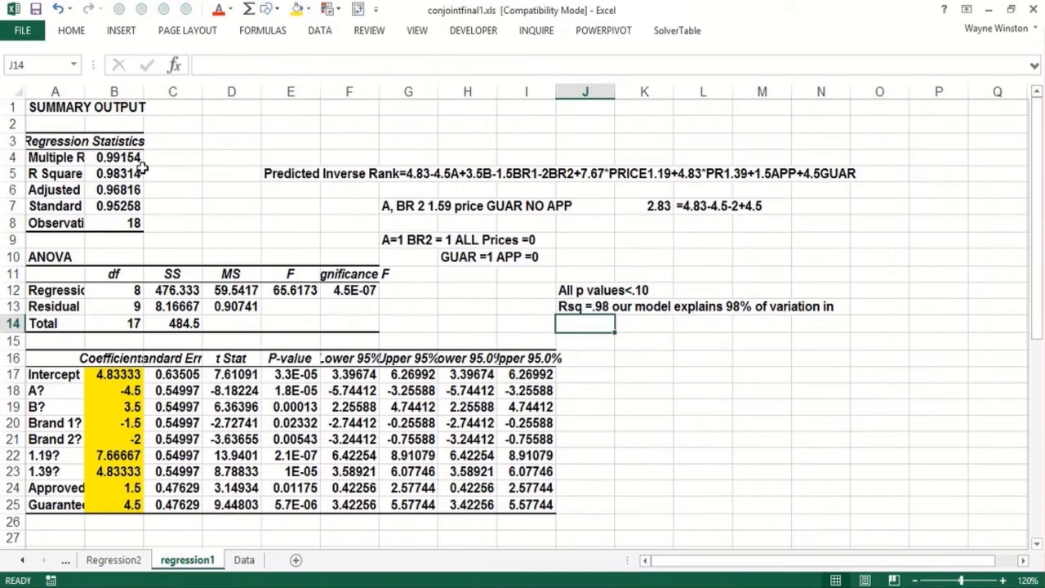
Step: Complete the R-squared note by entering "inverse rank" in J14
{"action": "type", "text": "rank"}
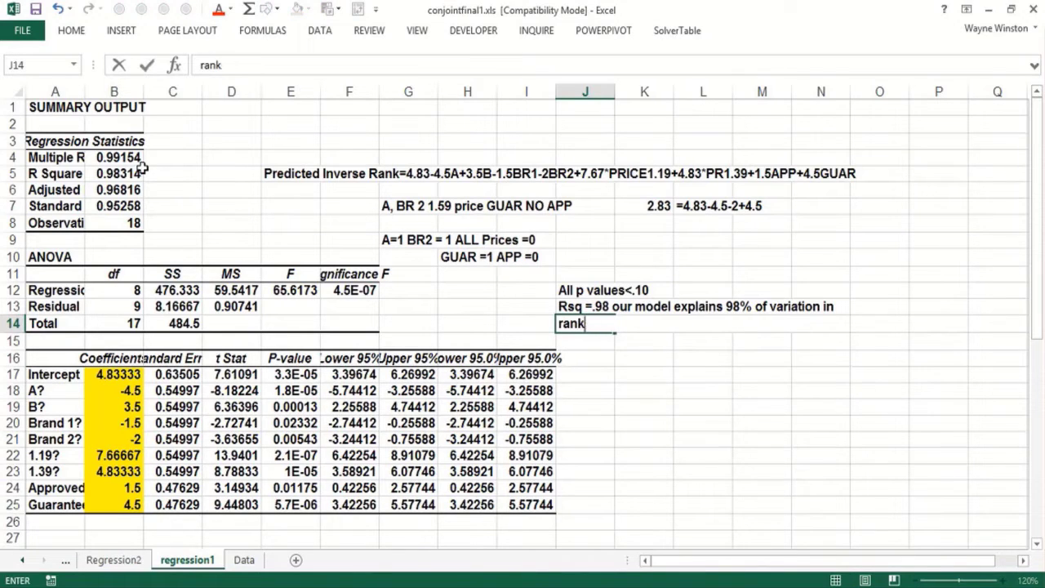
{"action": "key", "text": "BackSpace"}
{"action": "key", "text": "BackSpace"}
{"action": "type", "text": "inverse rank"}
{"action": "key", "text": "Return"}
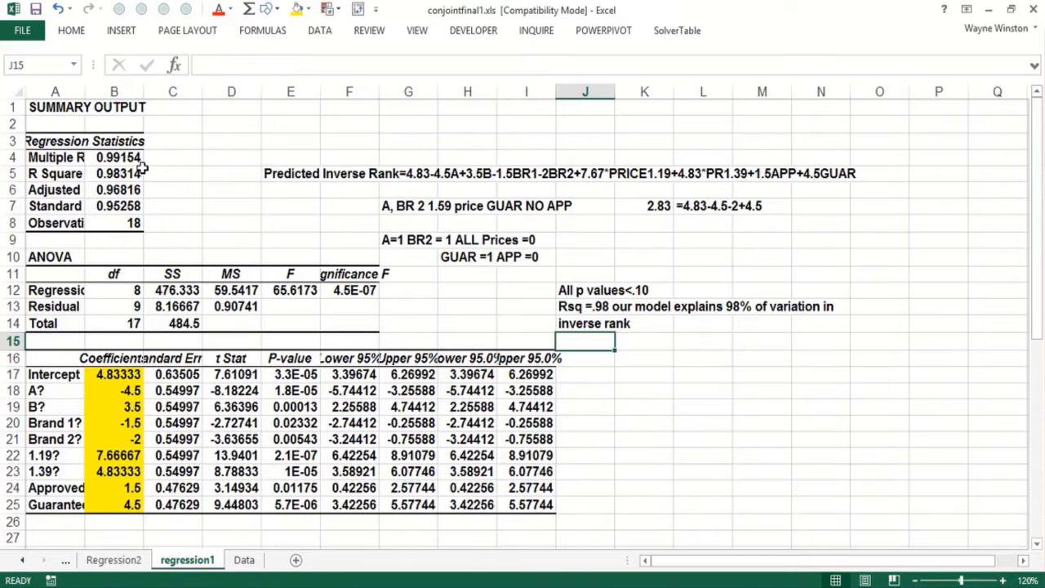
Step: Check the p-values and standard error, and note "95% of our forecasted ranks accurate within 1.9" in L16
{"action": "left_click_drag", "start_coordinate": [296, 378], "coordinate": [292, 504]}
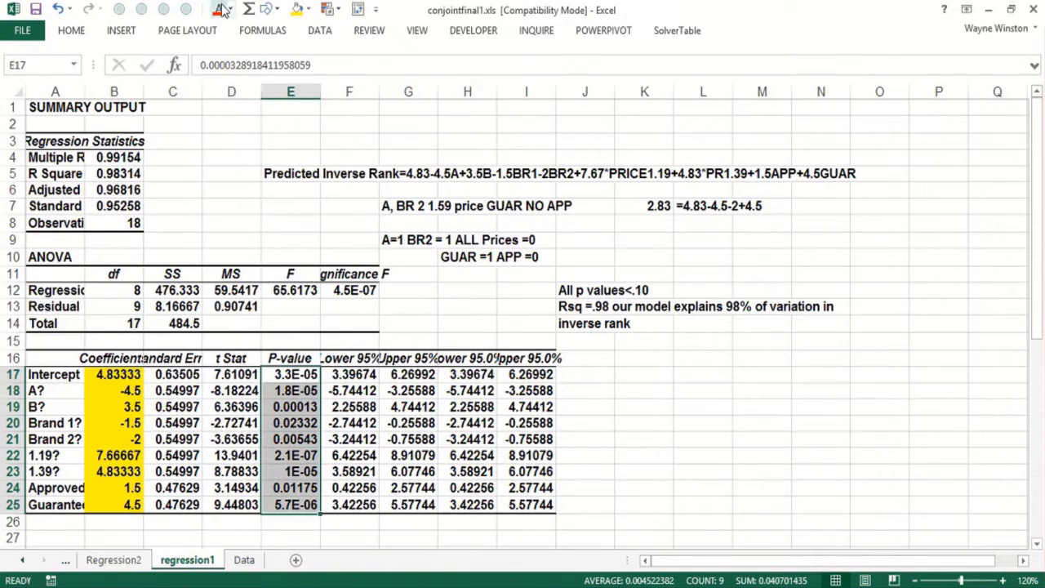
{"action": "left_click", "coordinate": [132, 202]}
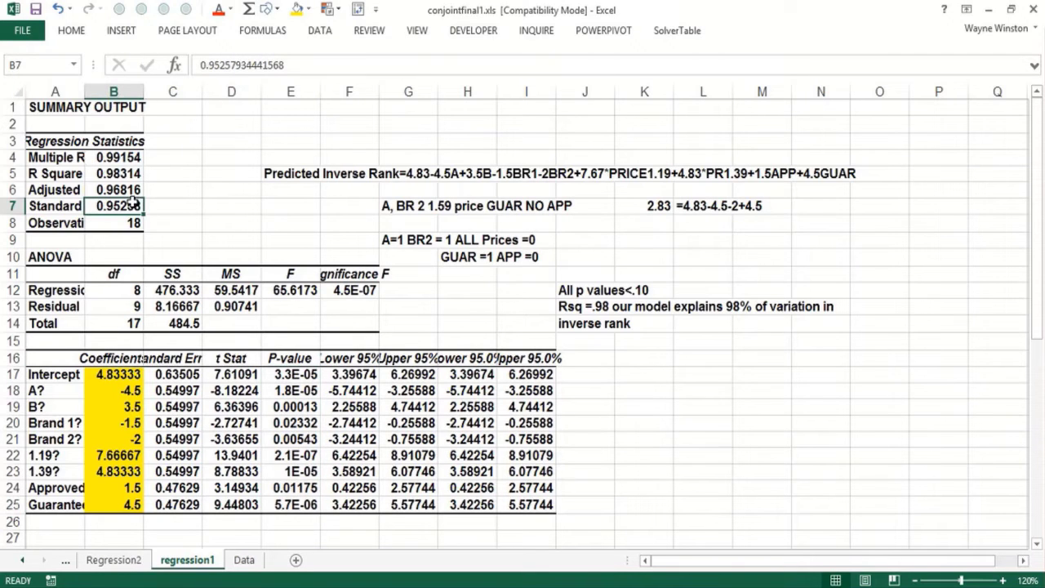
{"action": "left_click", "coordinate": [707, 360]}
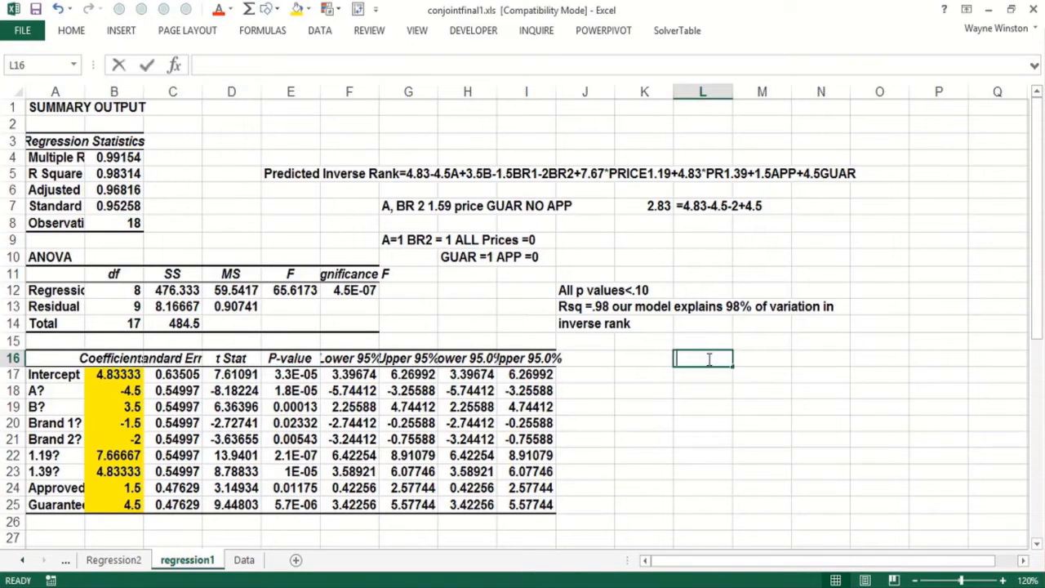
{"action": "type", "text": "95% of ou"}
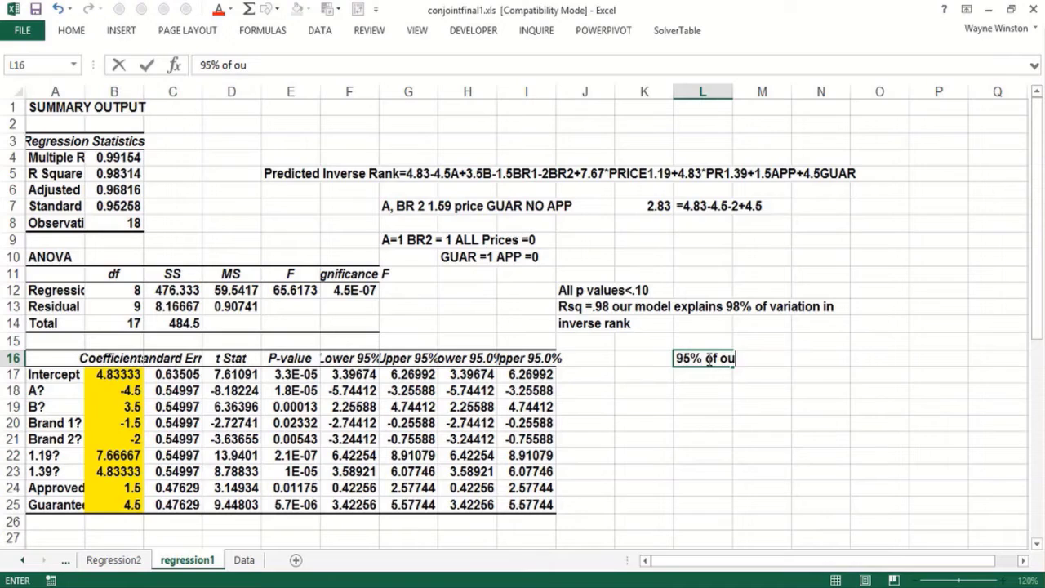
{"action": "type", "text": "r forecza"}
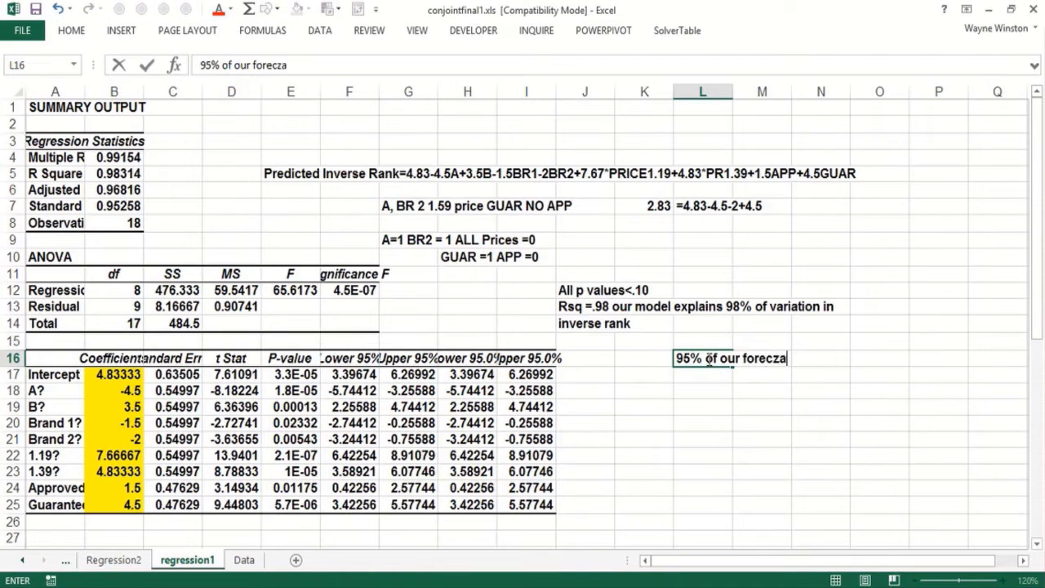
{"action": "type", "text": "sted"}
{"action": "key", "text": "BackSpace"}
{"action": "key", "text": "BackSpace"}
{"action": "key", "text": "BackSpace"}
{"action": "key", "text": "BackSpace"}
{"action": "key", "text": "BackSpace"}
{"action": "key", "text": "BackSpace"}
{"action": "type", "text": "ased"}
{"action": "key", "text": "BackSpace"}
{"action": "key", "text": "BackSpace"}
{"action": "type", "text": "ted ranks "}
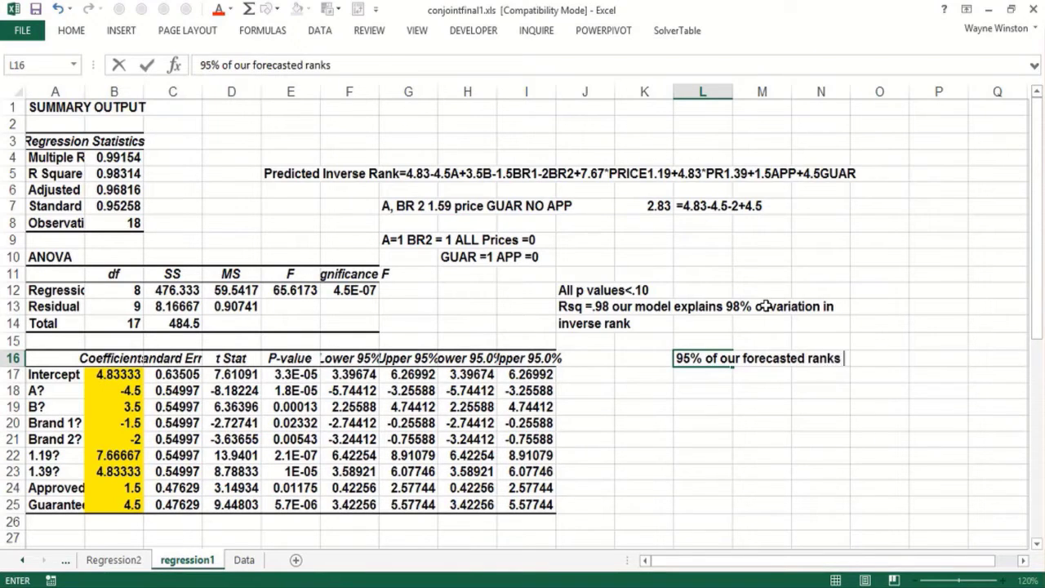
{"action": "type", "text": "accurate wit"}
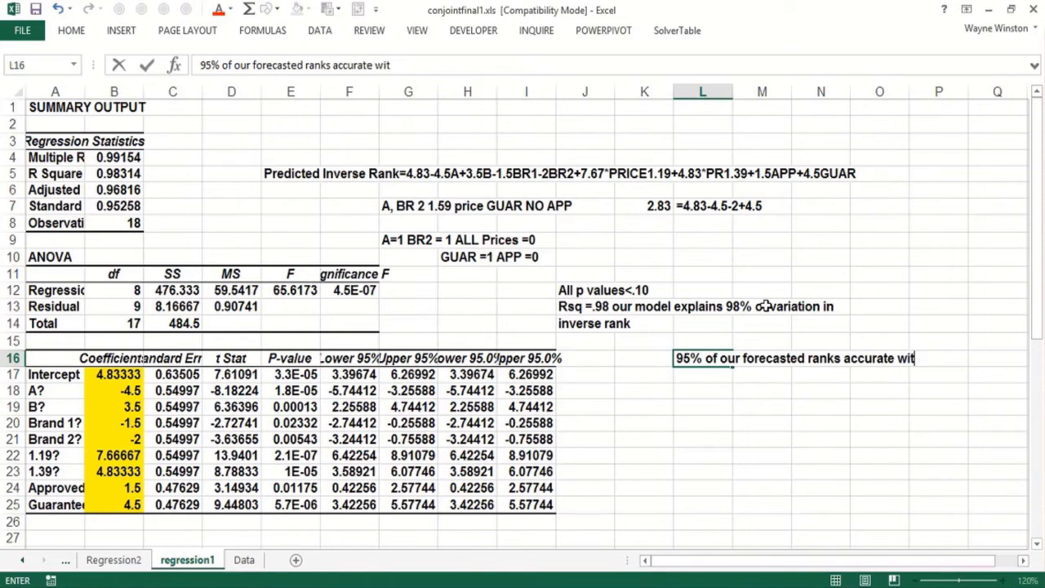
{"action": "type", "text": "hin 1.9"}
{"action": "key", "text": "Return"}
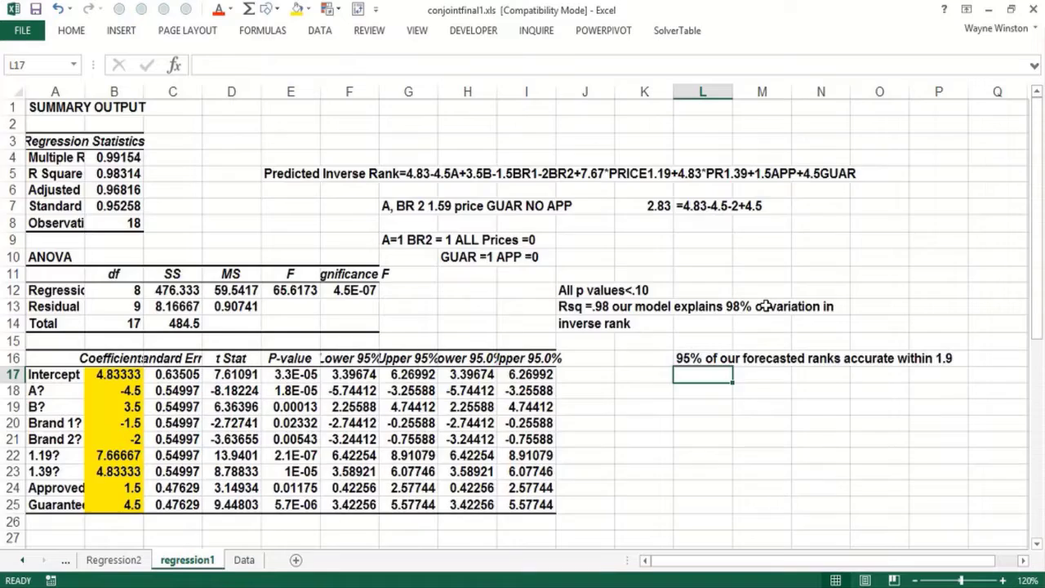
Step: Color the text of the Residuals column, C31:C49, red in the residual output
{"action": "key", "text": "Page_Down"}
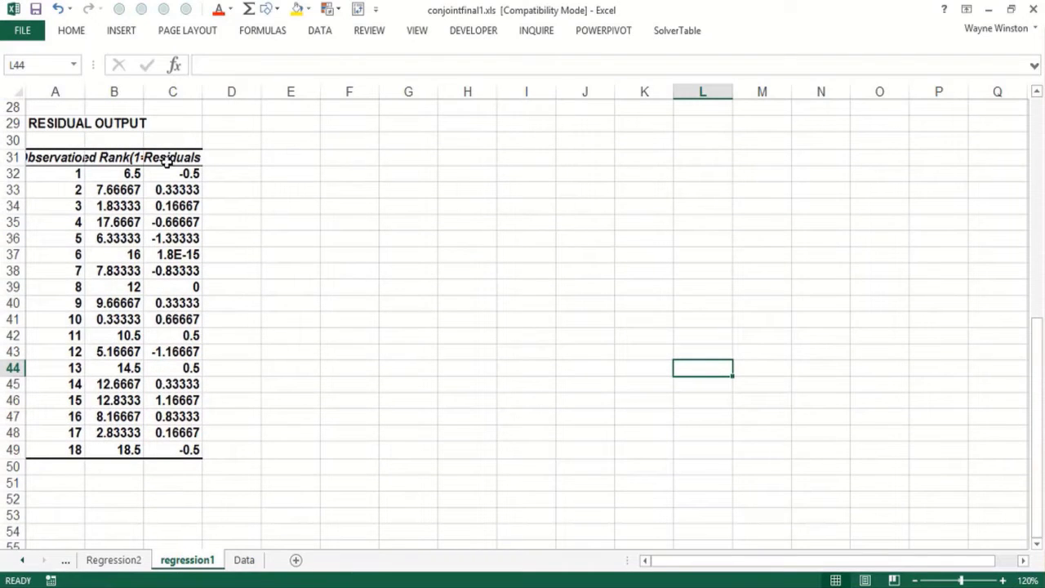
{"action": "left_click_drag", "start_coordinate": [167, 161], "coordinate": [188, 449]}
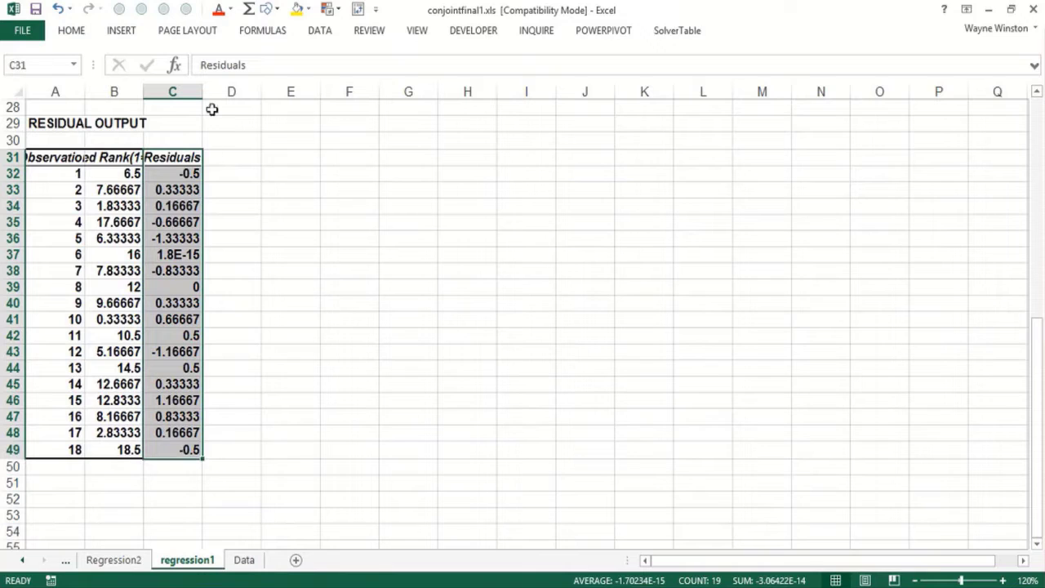
{"action": "left_click", "coordinate": [219, 9]}
{"action": "left_click", "coordinate": [326, 306]}
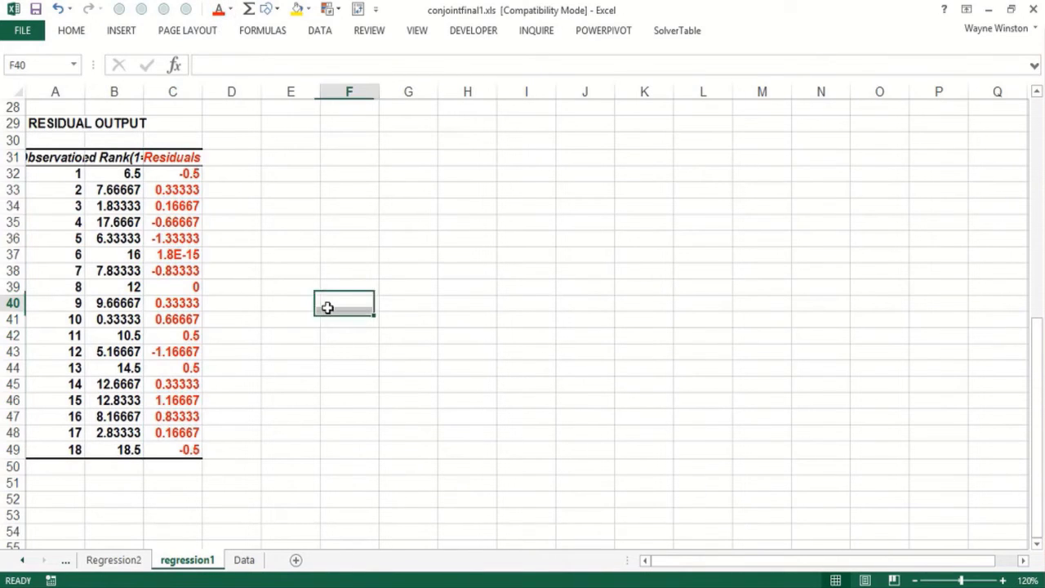
Step: Sum the residuals in C29 with the formula =sum(C32:C49)
{"action": "left_click", "coordinate": [180, 124]}
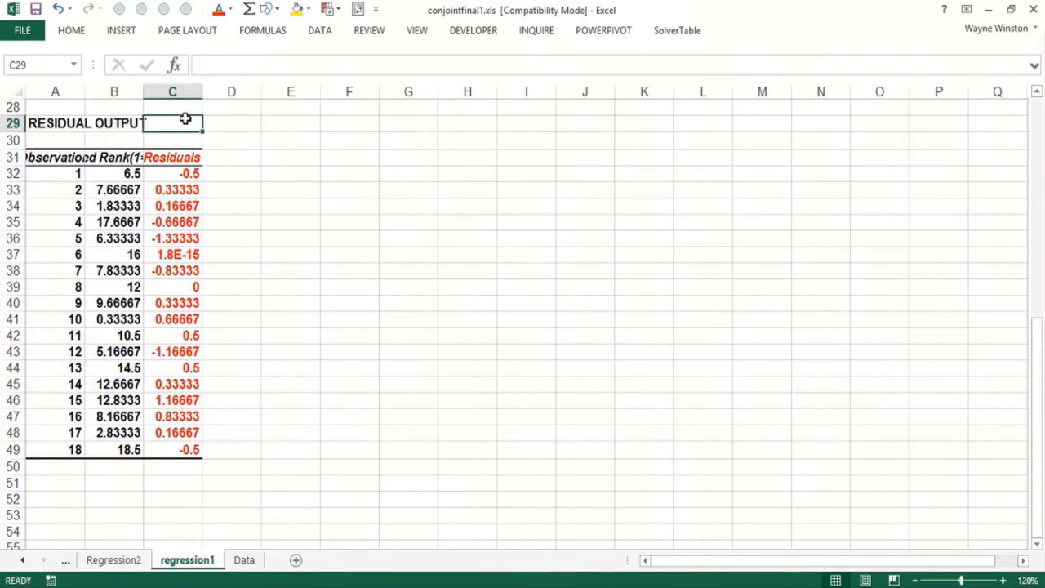
{"action": "type", "text": "=sum("}
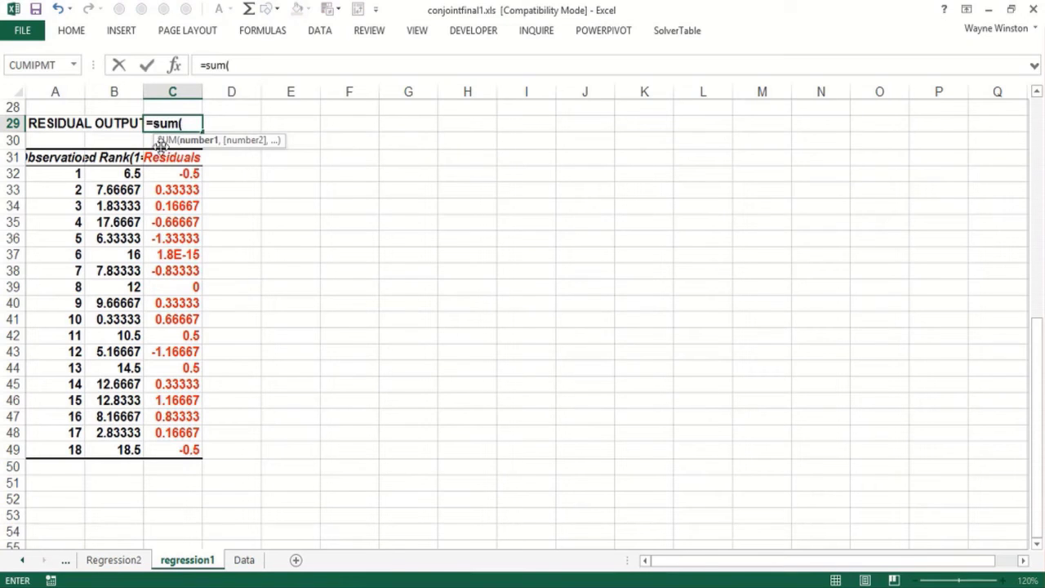
{"action": "left_click", "coordinate": [163, 173]}
{"action": "key", "text": "ctrl+shift+Down"}
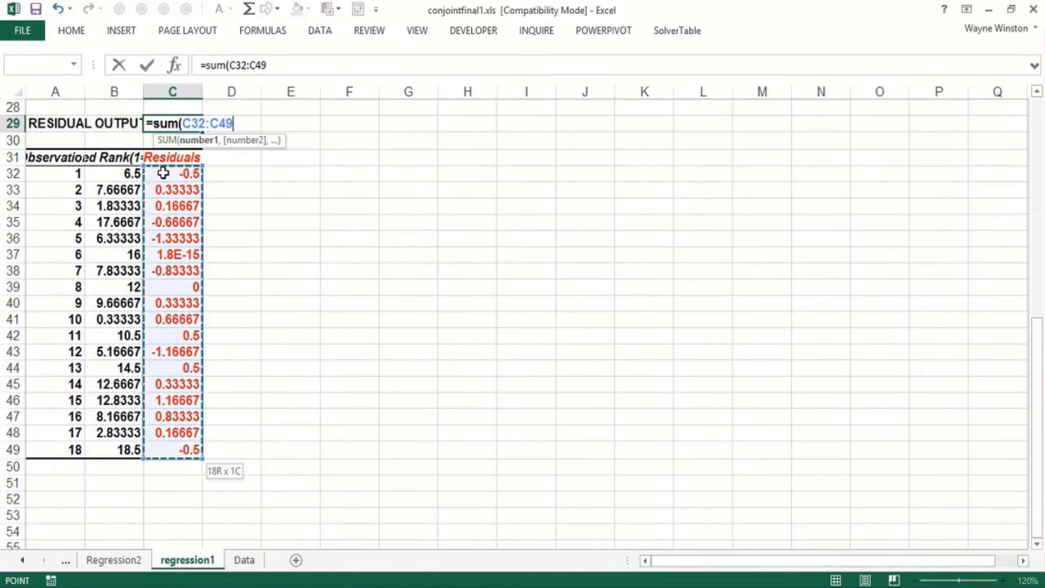
{"action": "type", "text": ")"}
{"action": "key", "text": "Return"}
Step: Add the heading "Attributes" in K18, beside the regression coefficient table
{"action": "key", "text": "Up"}
{"action": "key", "text": "Up"}
{"action": "key", "text": "Up"}
{"action": "key", "text": "Up"}
{"action": "key", "text": "Up"}
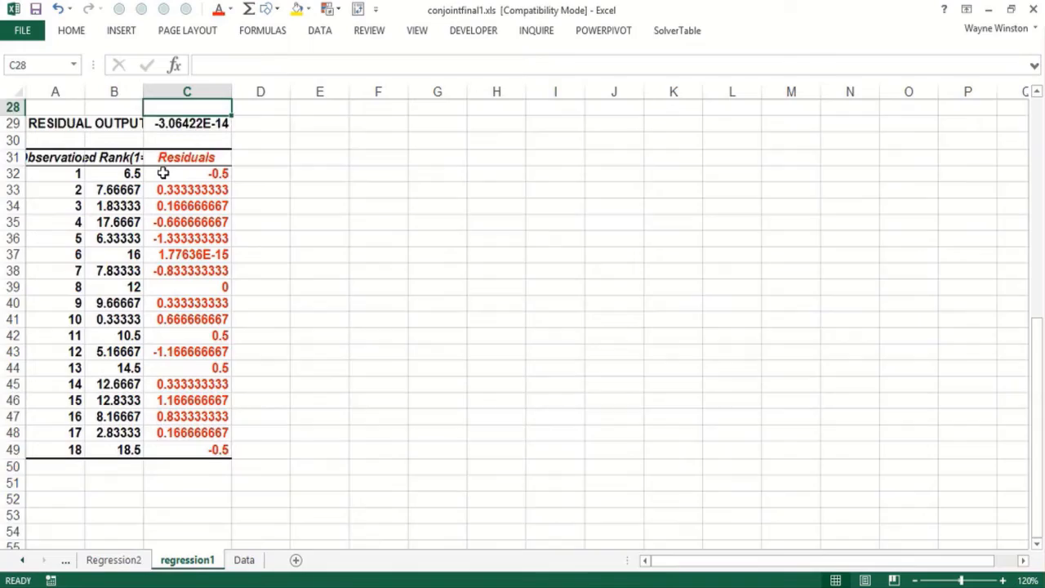
{"action": "key", "text": "Up"}
{"action": "key", "text": "Up"}
{"action": "key", "text": "Up"}
{"action": "key", "text": "Up"}
{"action": "key", "text": "Up"}
{"action": "key", "text": "Up"}
{"action": "key", "text": "Up"}
{"action": "key", "text": "Up"}
{"action": "key", "text": "Up"}
{"action": "key", "text": "Up"}
{"action": "key", "text": "Up"}
{"action": "key", "text": "Up"}
{"action": "key", "text": "Up"}
{"action": "key", "text": "Up"}
{"action": "key", "text": "Up"}
{"action": "key", "text": "Up"}
{"action": "key", "text": "Up"}
{"action": "key", "text": "Up"}
{"action": "key", "text": "Up"}
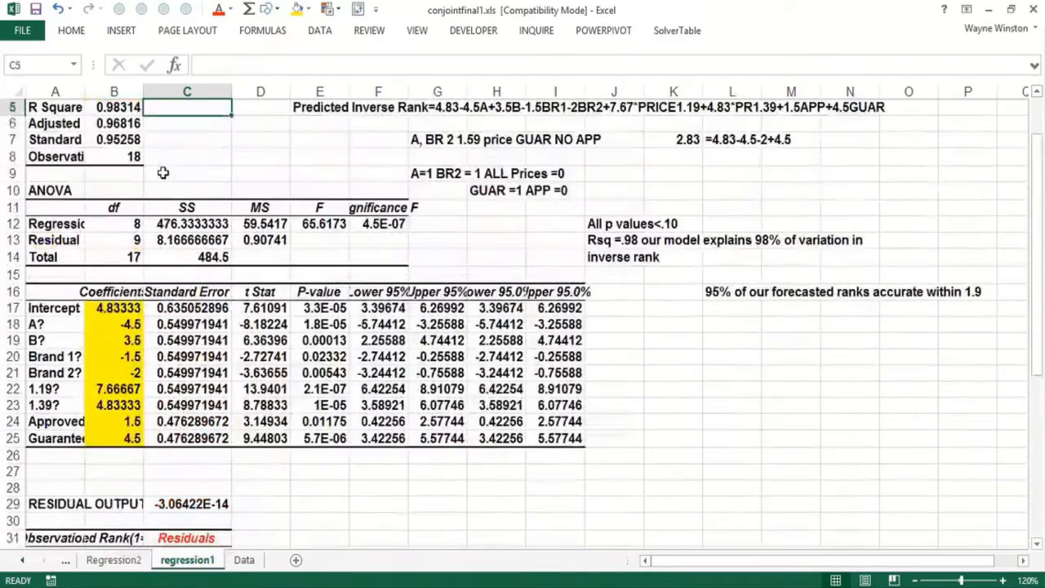
{"action": "key", "text": "Down"}
{"action": "key", "text": "Down"}
{"action": "key", "text": "Down"}
{"action": "key", "text": "Down"}
{"action": "key", "text": "Down"}
{"action": "key", "text": "Down"}
{"action": "key", "text": "Down"}
{"action": "key", "text": "Down"}
{"action": "key", "text": "Down"}
{"action": "key", "text": "Down"}
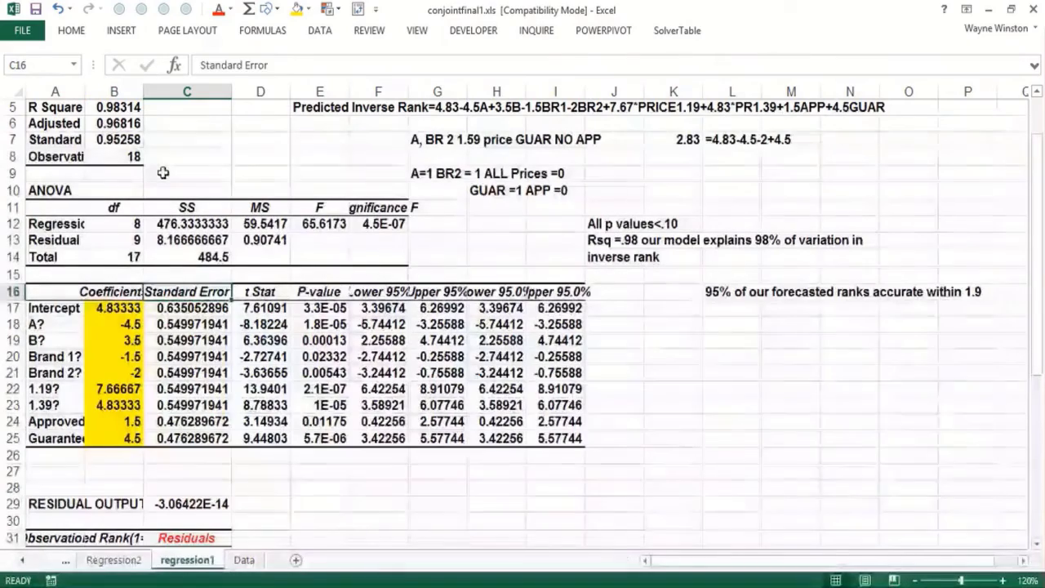
{"action": "key", "text": "Right"}
{"action": "key", "text": "Right"}
{"action": "key", "text": "Right"}
{"action": "key", "text": "Right"}
{"action": "key", "text": "Right"}
{"action": "key", "text": "Right"}
{"action": "key", "text": "Right"}
{"action": "key", "text": "Down"}
{"action": "key", "text": "Down"}
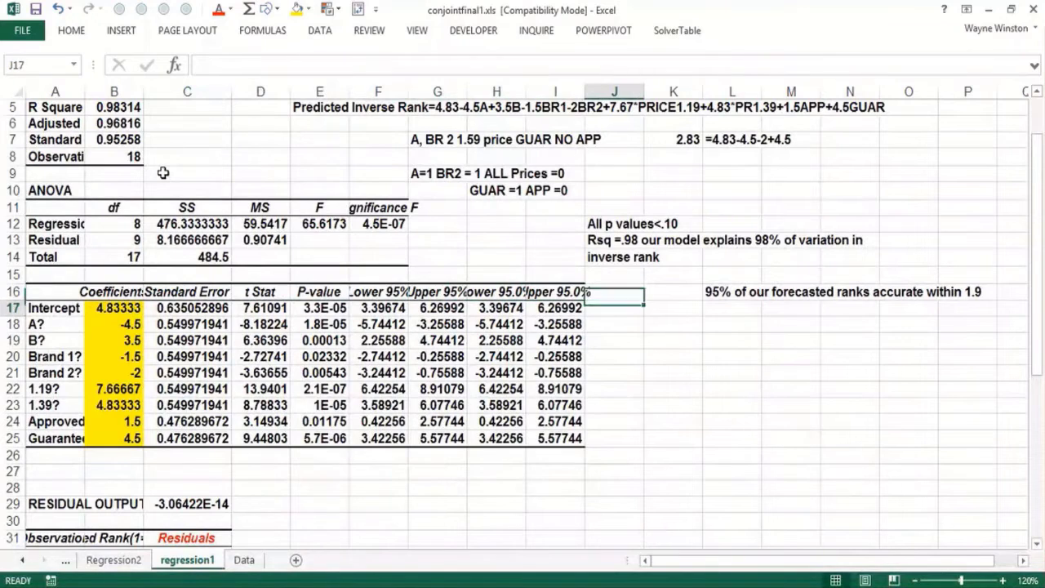
{"action": "key", "text": "Right"}
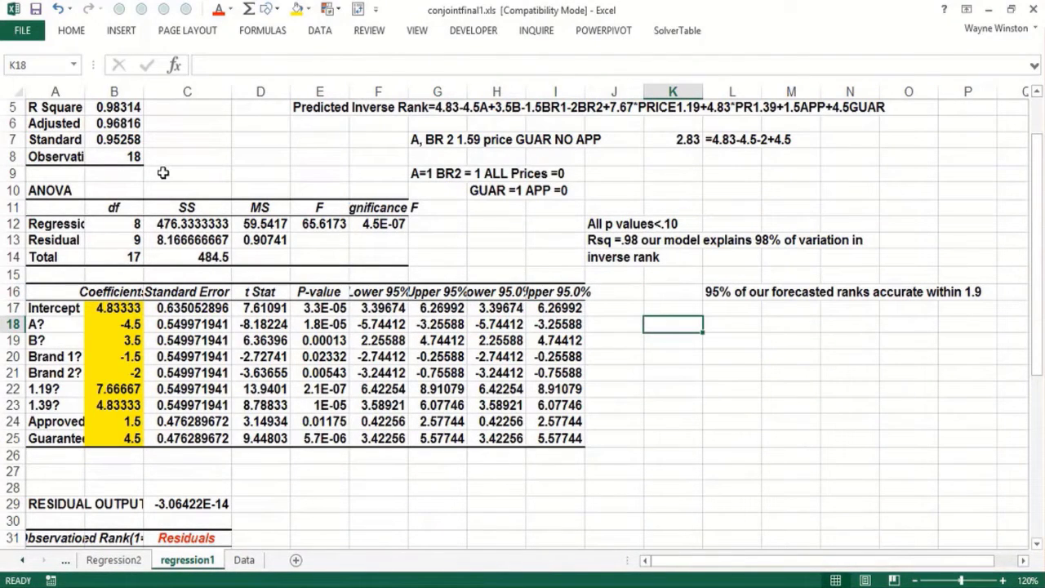
{"action": "type", "text": "Attribute"}
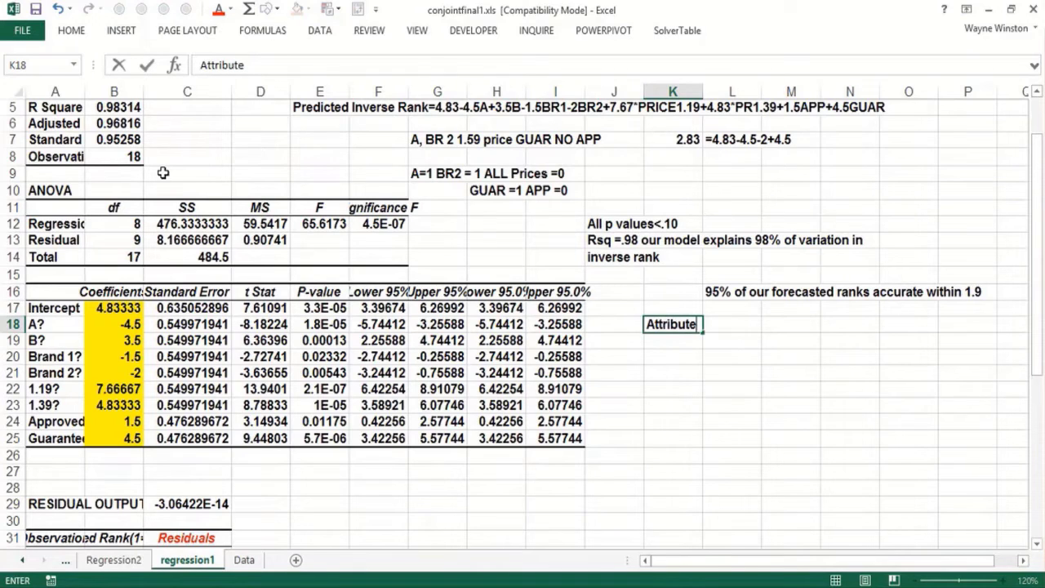
{"action": "type", "text": "s"}
{"action": "key", "text": "Return"}
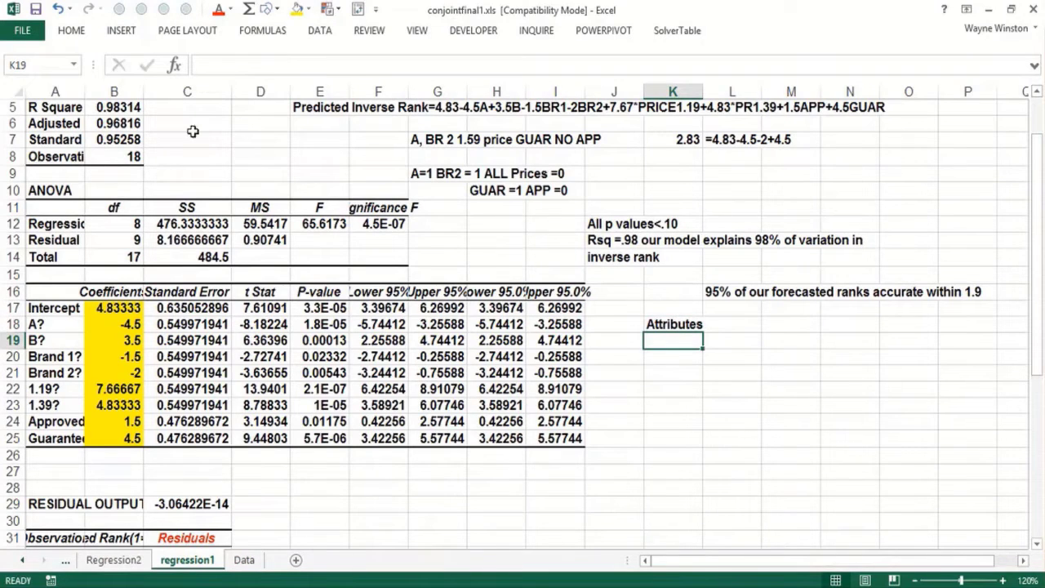
Step: Review the design terms of the predicted inverse rank equation and add the heading "Spread" in L18
{"action": "left_click", "coordinate": [490, 155]}
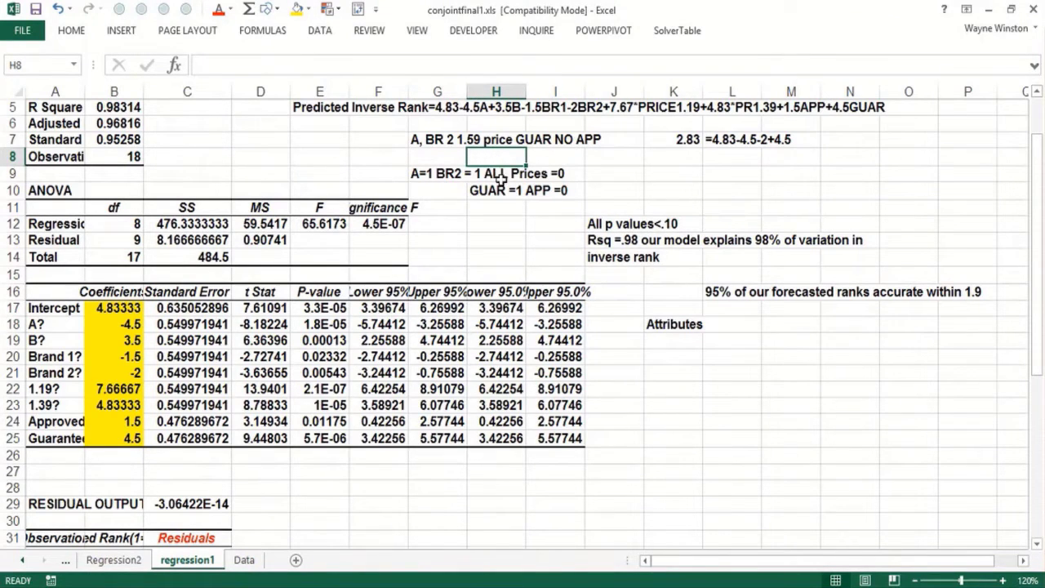
{"action": "left_click", "coordinate": [480, 121]}
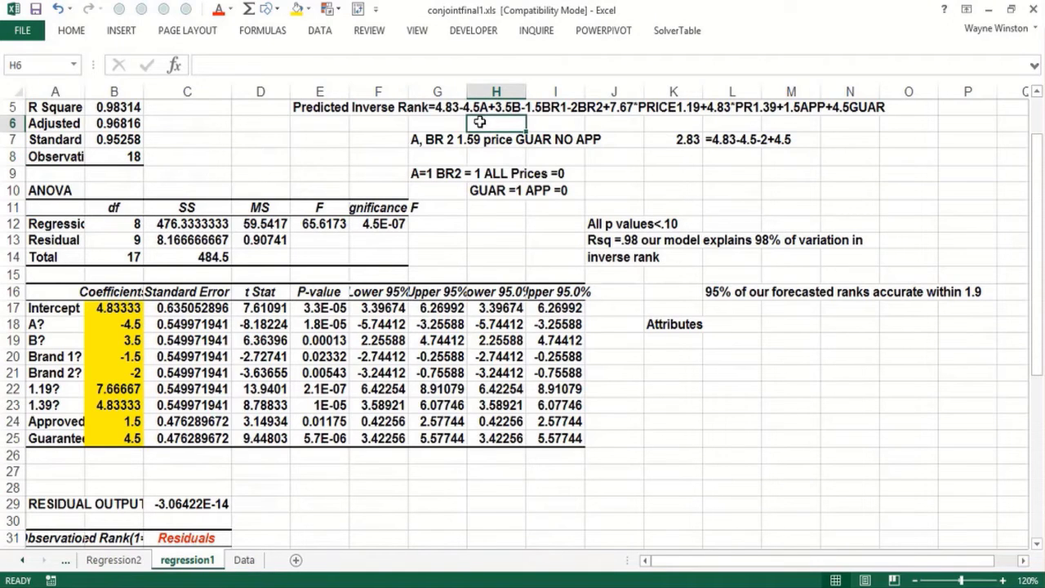
{"action": "left_click", "coordinate": [460, 122]}
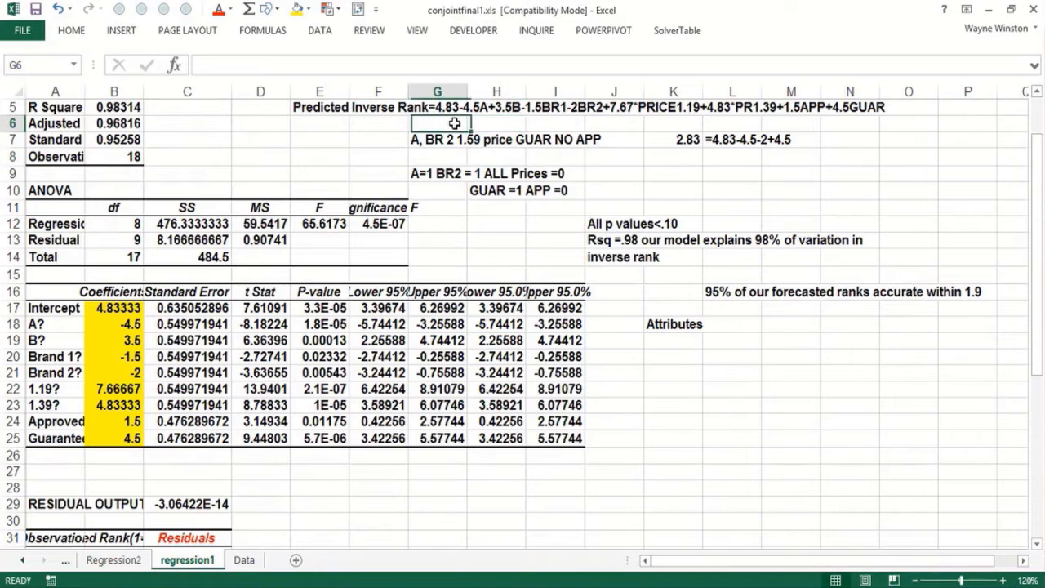
{"action": "left_click", "coordinate": [494, 127]}
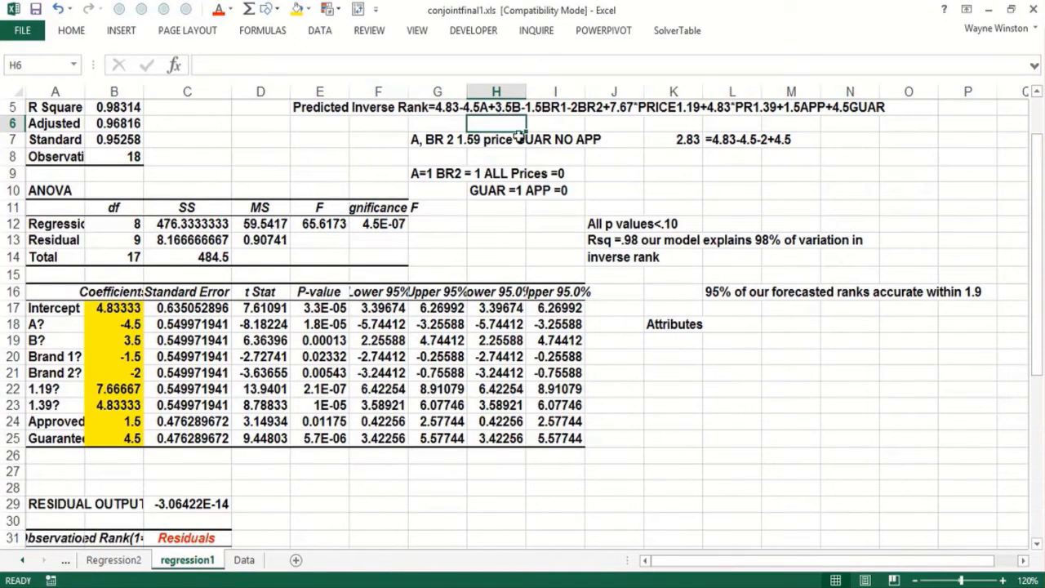
{"action": "left_click", "coordinate": [740, 322]}
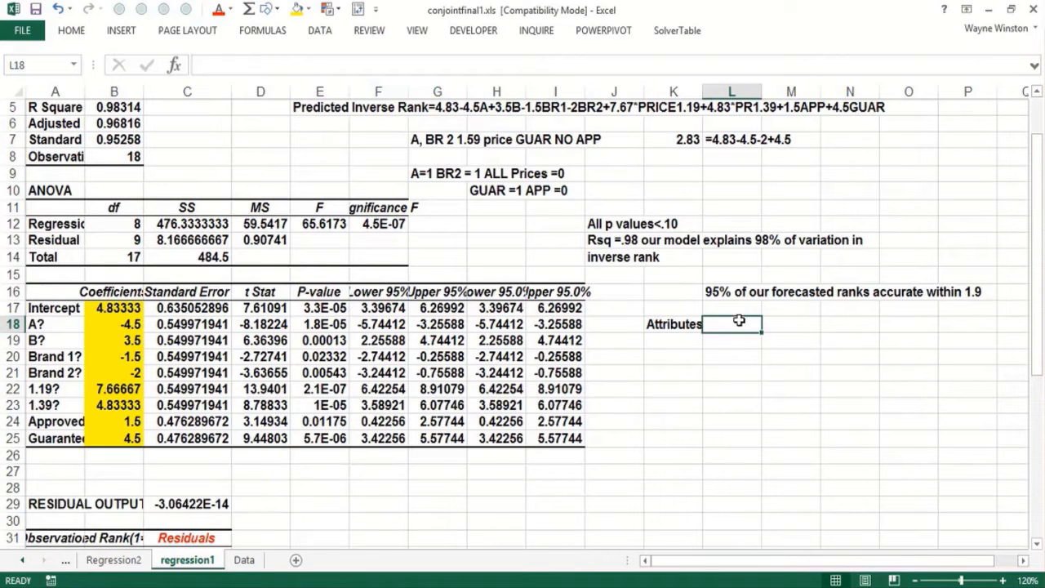
{"action": "type", "text": "Spread"}
{"action": "key", "text": "Return"}
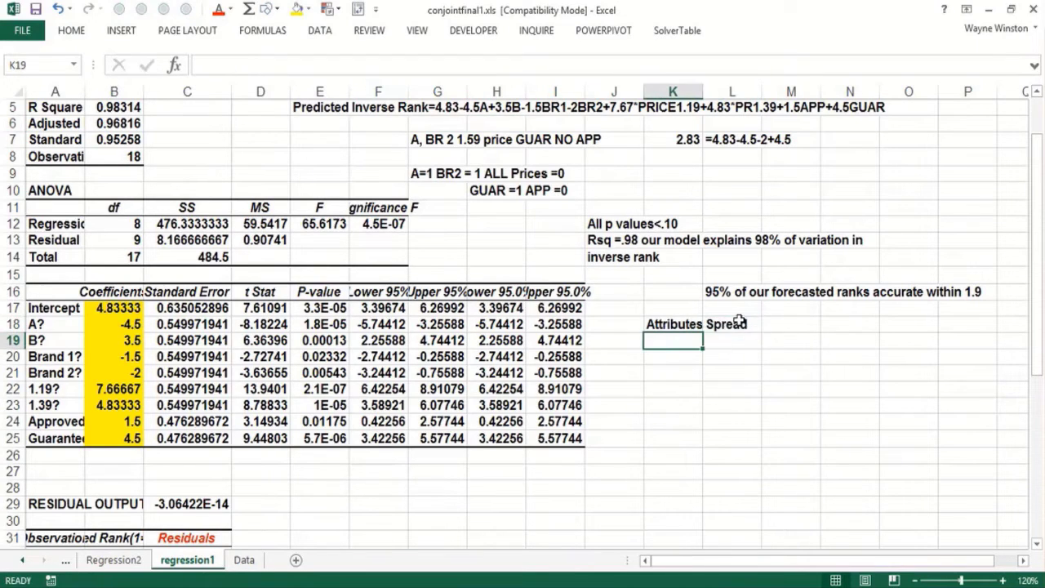
Step: Enter the attribute "Design" in K19 with its spread as the text "4.5-(-3.5)=8" in L19
{"action": "type", "text": "Design"}
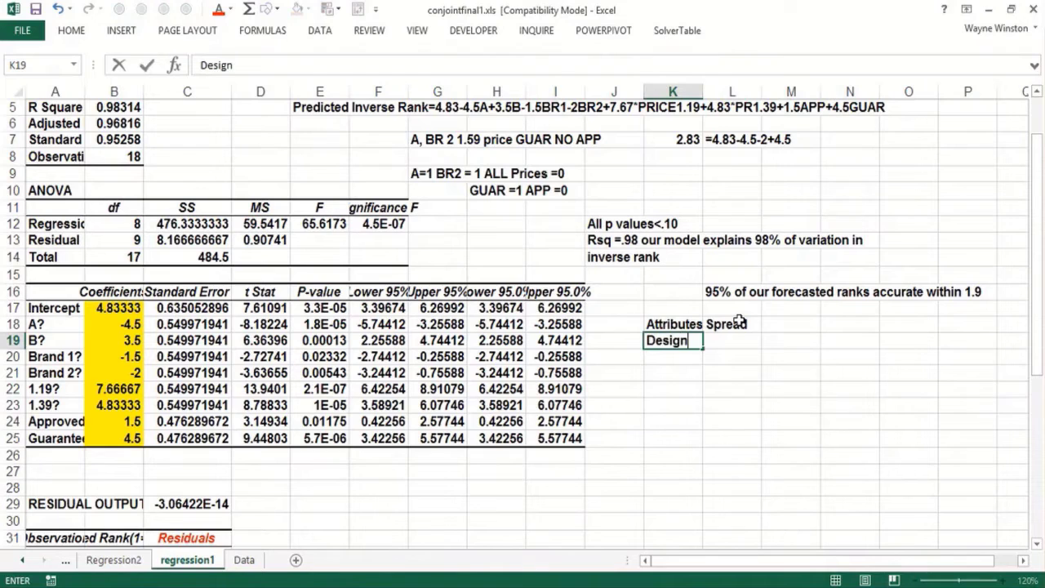
{"action": "key", "text": "Tab"}
{"action": "type", "text": "4."}
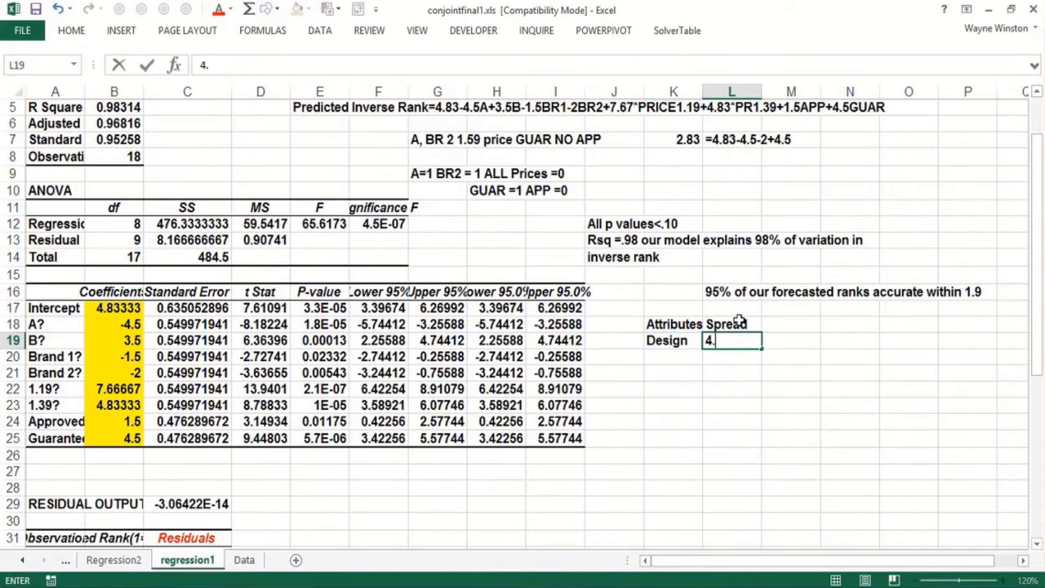
{"action": "type", "text": "5-(-3.5"}
{"action": "type", "text": ")="}
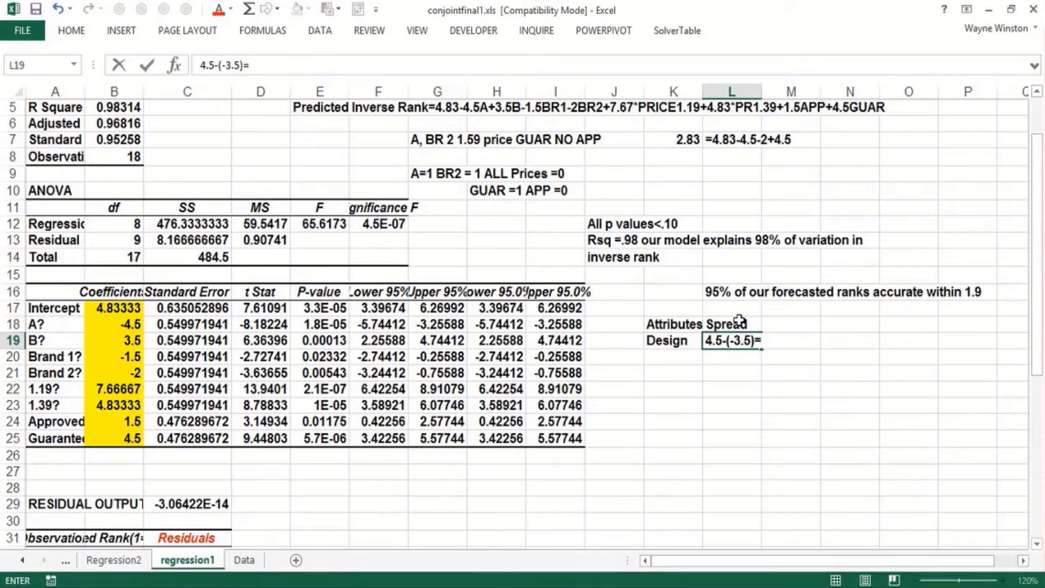
{"action": "type", "text": "8"}
{"action": "key", "text": "Return"}
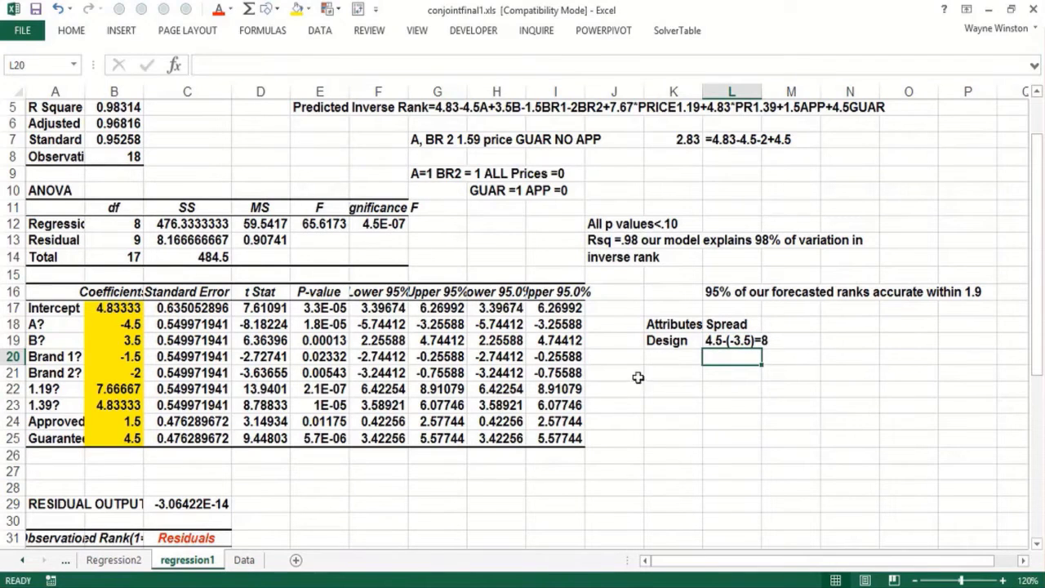
Step: Enter the attribute "Price" in K20 with its spread as the text "7.67-0=7.67" in L20
{"action": "left_click", "coordinate": [654, 355]}
{"action": "type", "text": "Price"}
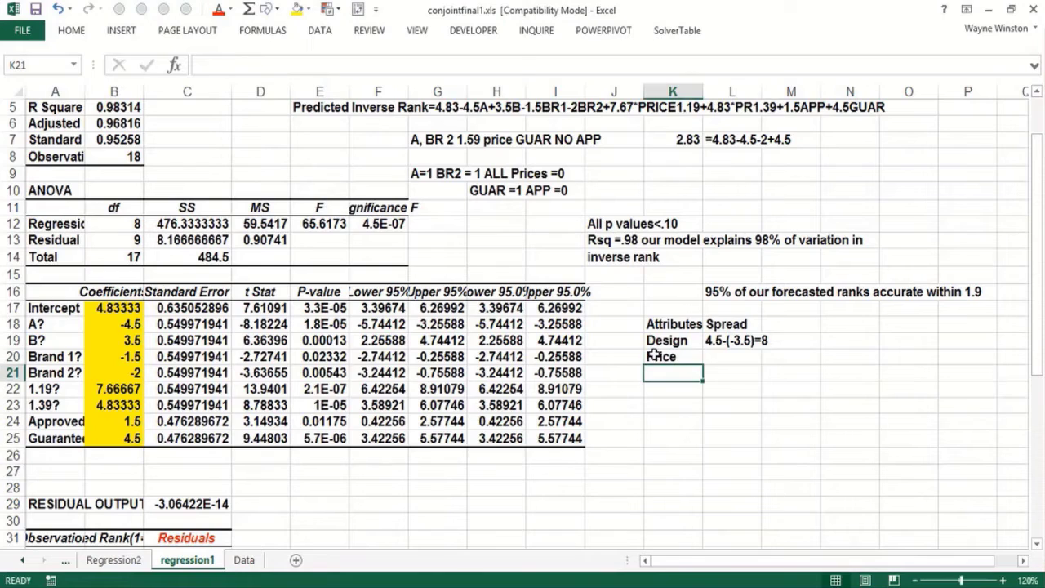
{"action": "key", "text": "Return"}
{"action": "left_click", "coordinate": [729, 357]}
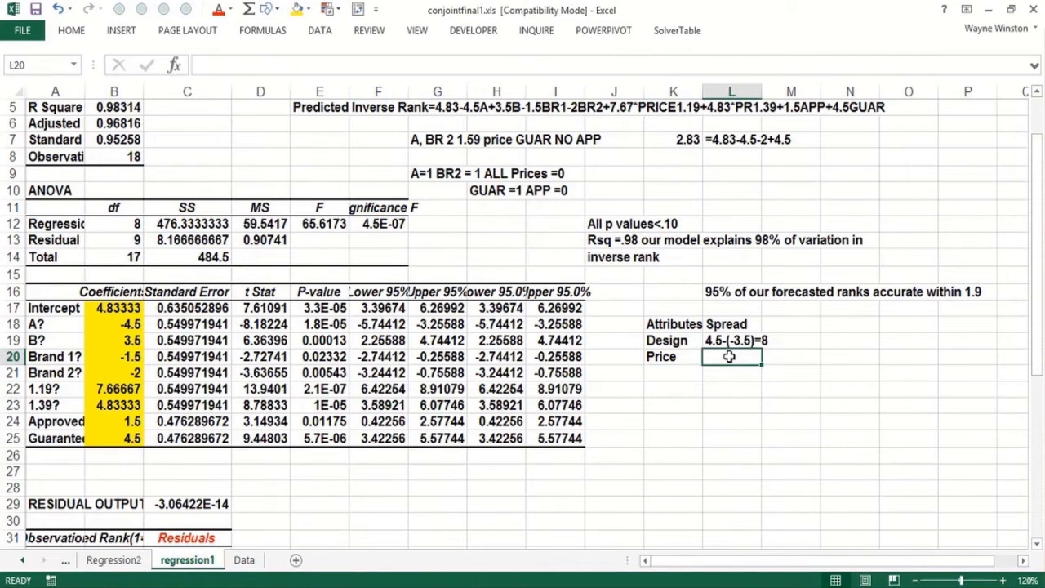
{"action": "type", "text": "7.67-"}
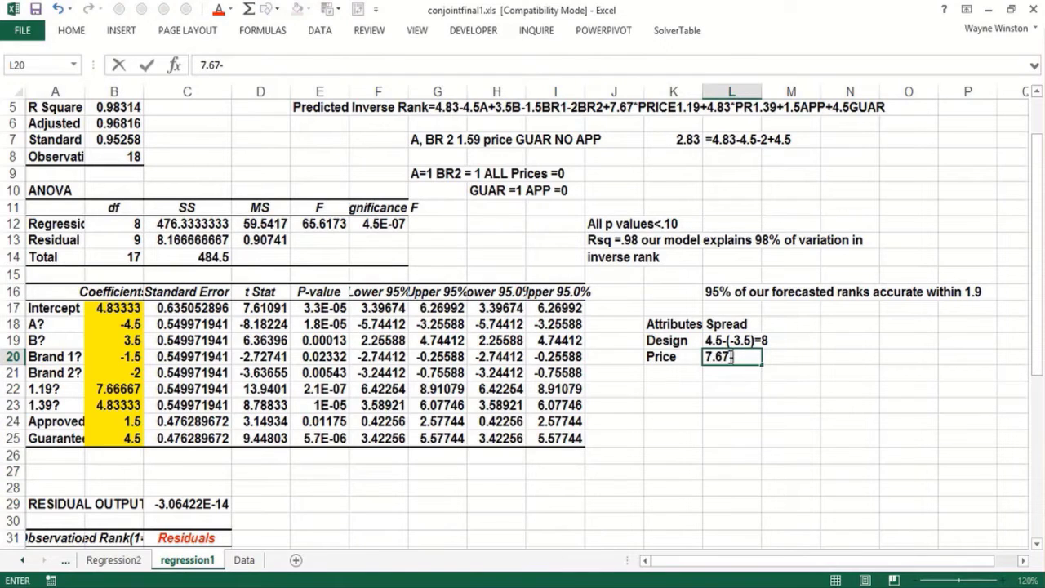
{"action": "type", "text": "0=7.67"}
{"action": "key", "text": "Return"}
{"action": "key", "text": "Left"}
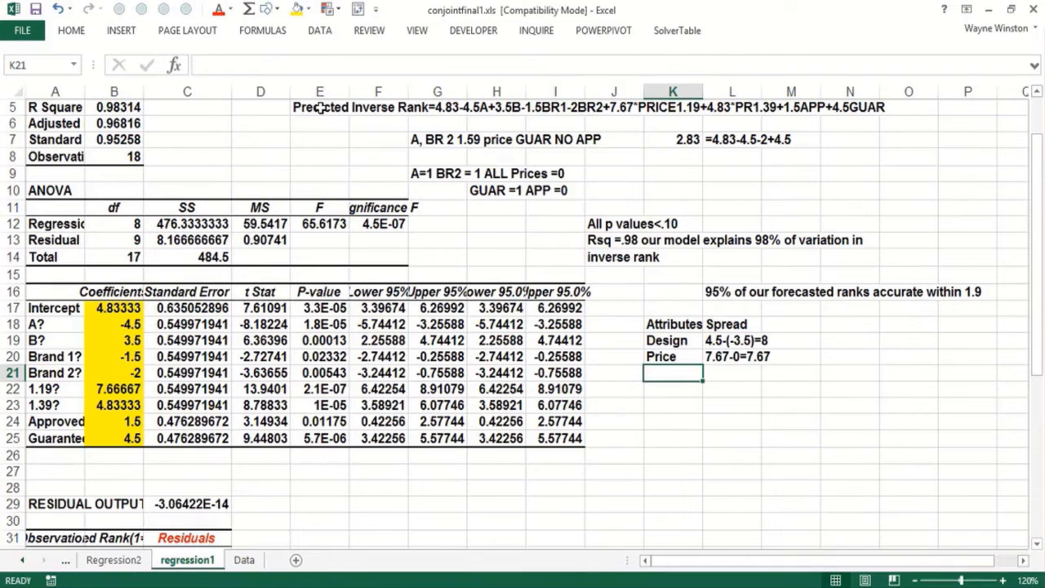
Step: Check the equation in E5, and enter the attribute "Guarantee" in K21 with its spread "4.5-0=4.5" in L21
{"action": "left_click", "coordinate": [321, 109]}
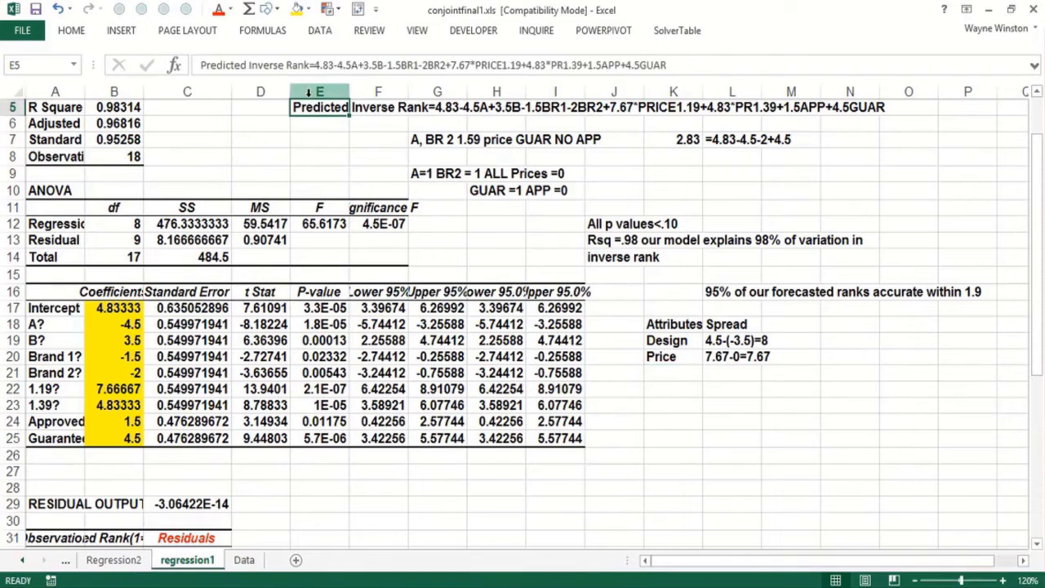
{"action": "left_click", "coordinate": [382, 66]}
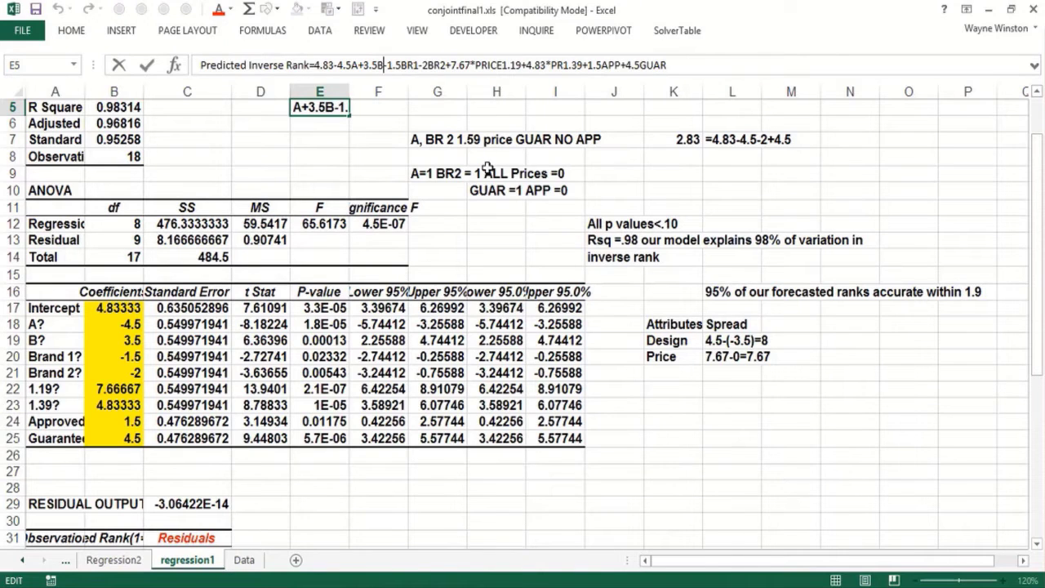
{"action": "key", "text": "Escape"}
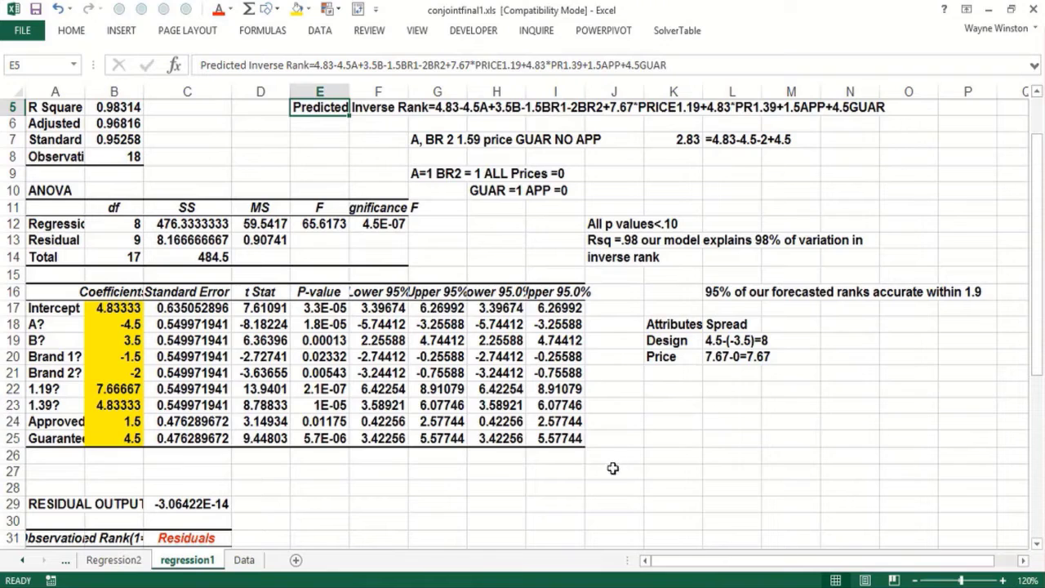
{"action": "left_click", "coordinate": [665, 373]}
{"action": "type", "text": "G"}
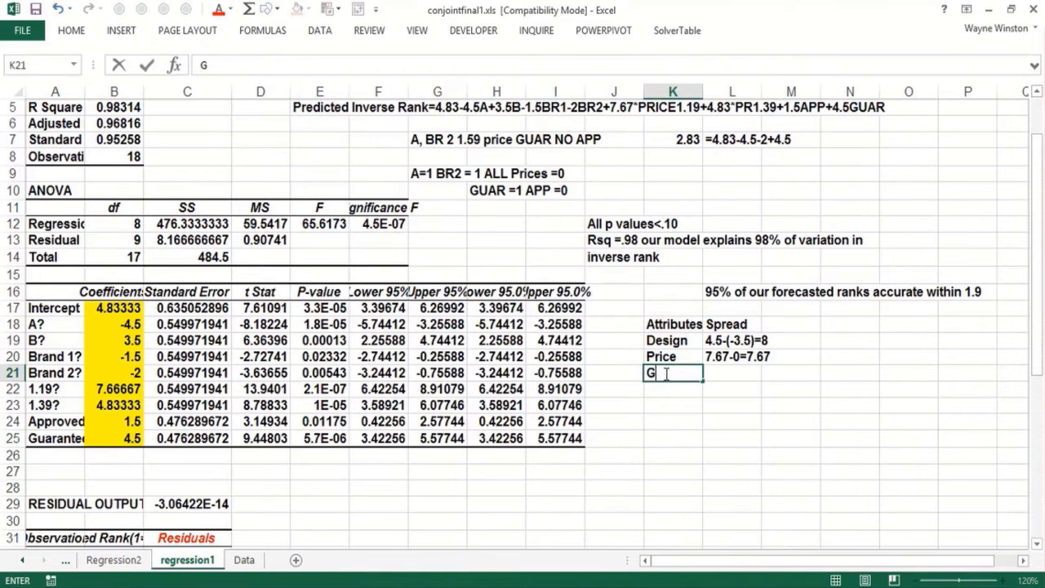
{"action": "type", "text": "uarantee"}
{"action": "key", "text": "Tab"}
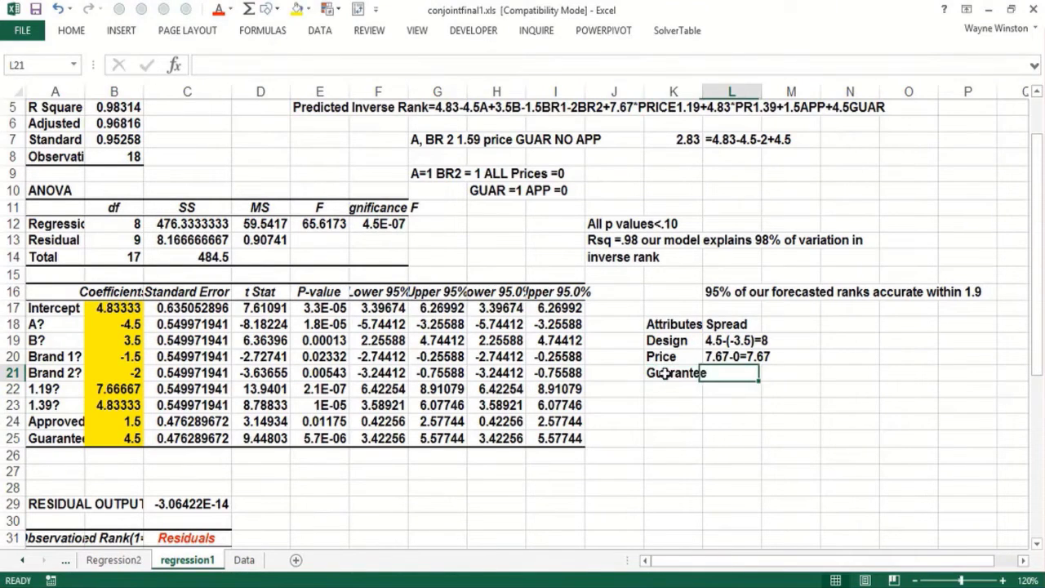
{"action": "type", "text": "4.5-0=4.5"}
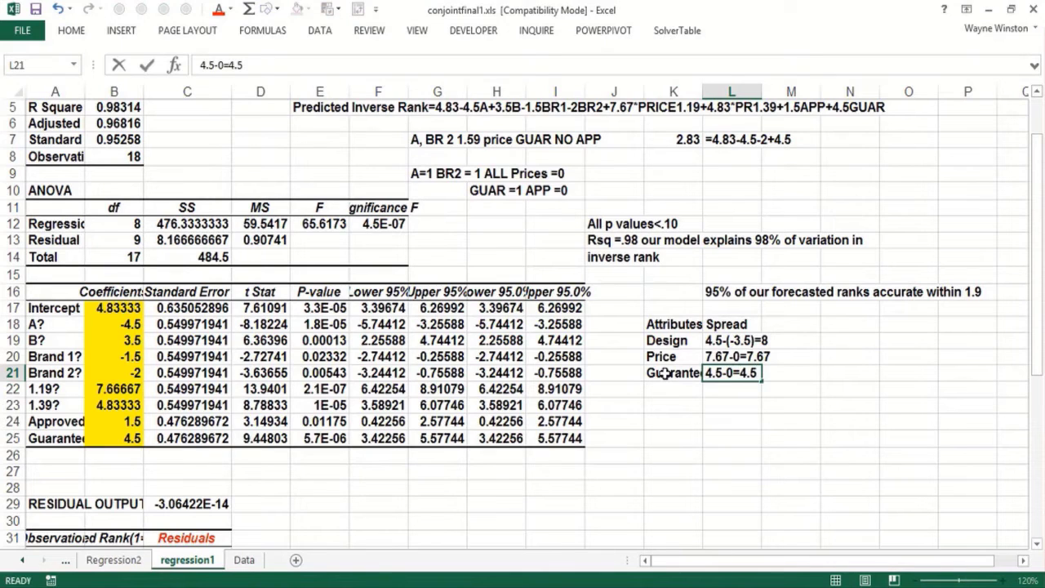
{"action": "key", "text": "Return"}
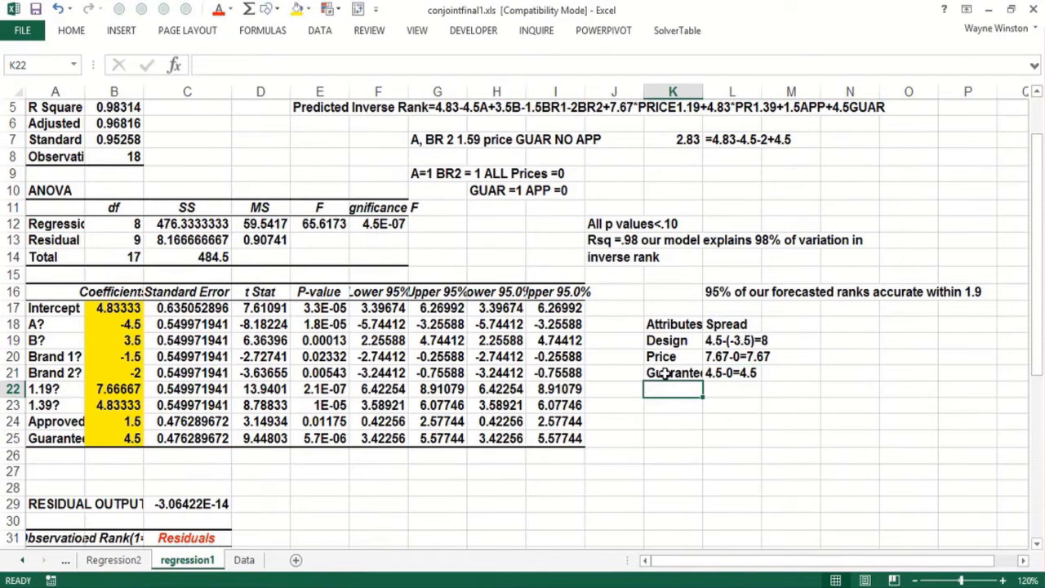
Step: Enter the attribute "Brand" in K22 with its spread as the text "0-(-2)=2" in L22
{"action": "type", "text": "Brand"}
{"action": "key", "text": "Tab"}
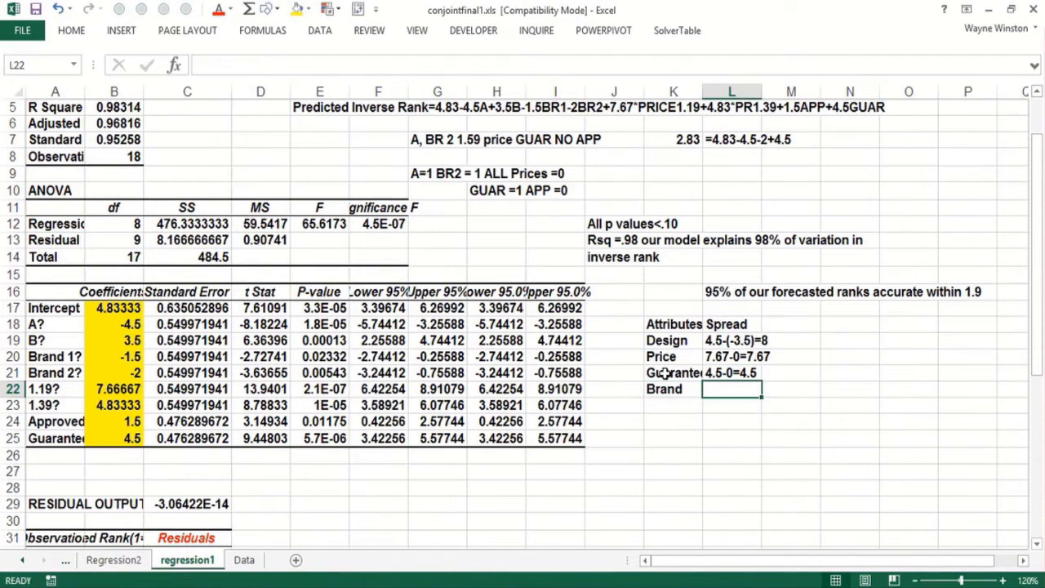
{"action": "type", "text": "9"}
{"action": "key", "text": "BackSpace"}
{"action": "type", "text": "0"}
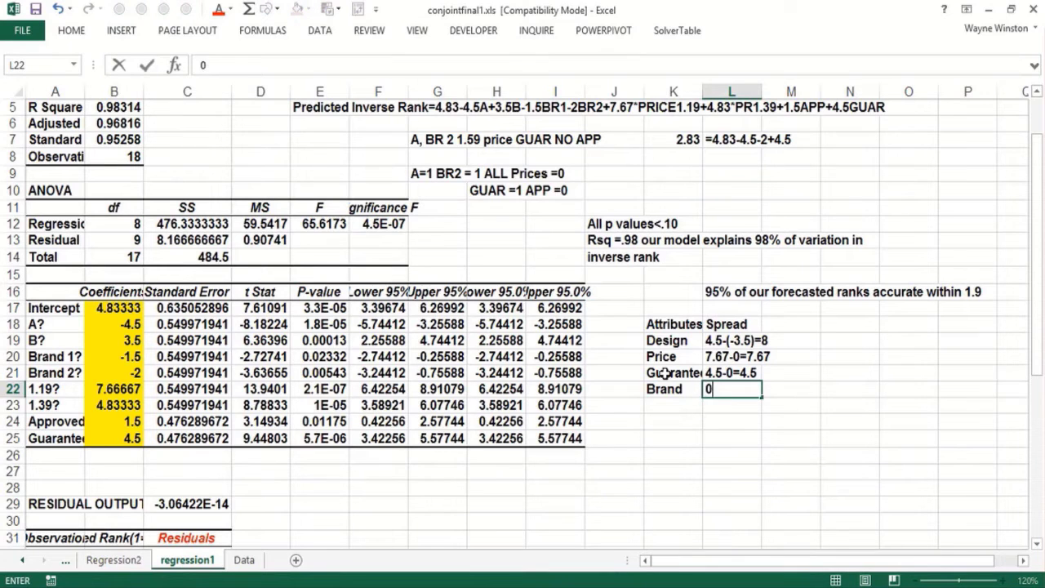
{"action": "type", "text": "-(-2)=2"}
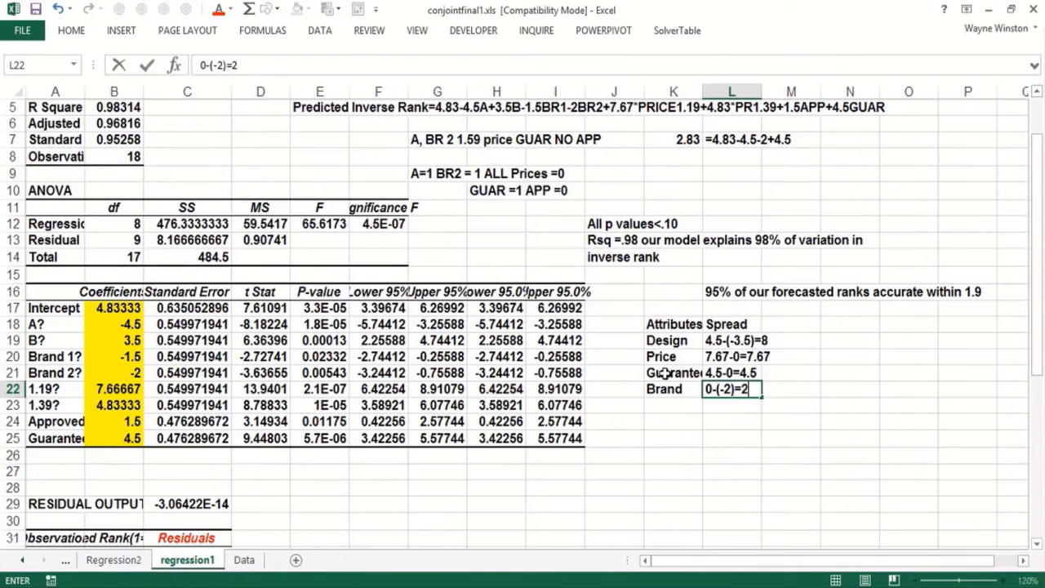
{"action": "key", "text": "Return"}
Step: Enter the attribute "Approval" in K23 with its spread as the text "1.5-0" in L23
{"action": "type", "text": "Approva"}
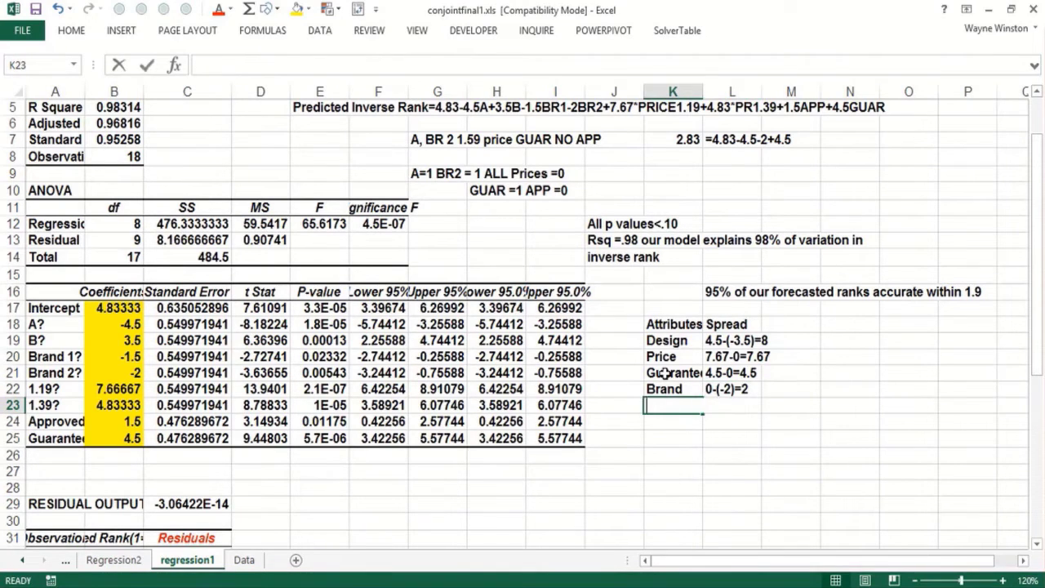
{"action": "type", "text": "l"}
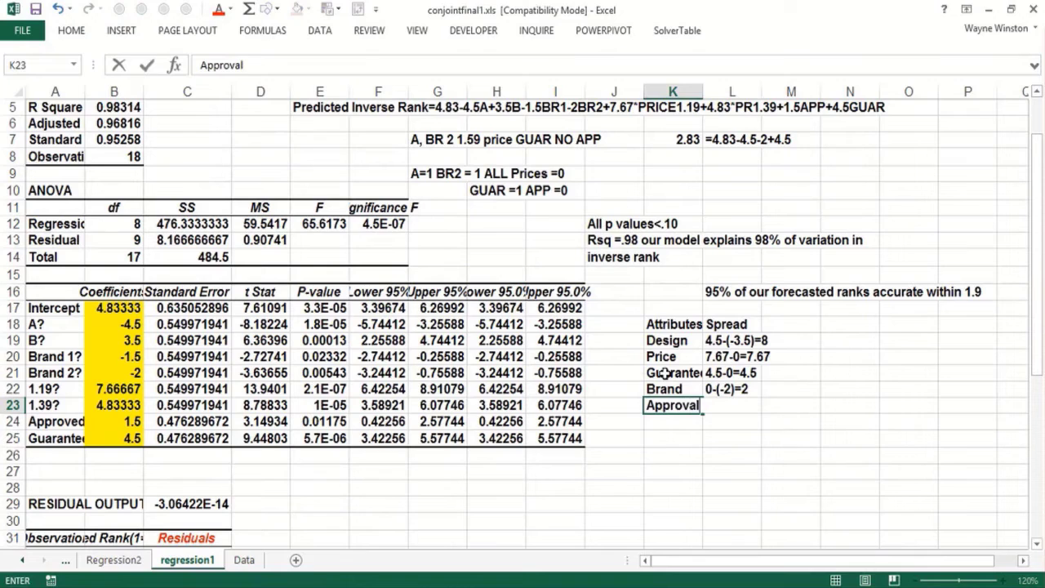
{"action": "key", "text": "Tab"}
{"action": "type", "text": "1."}
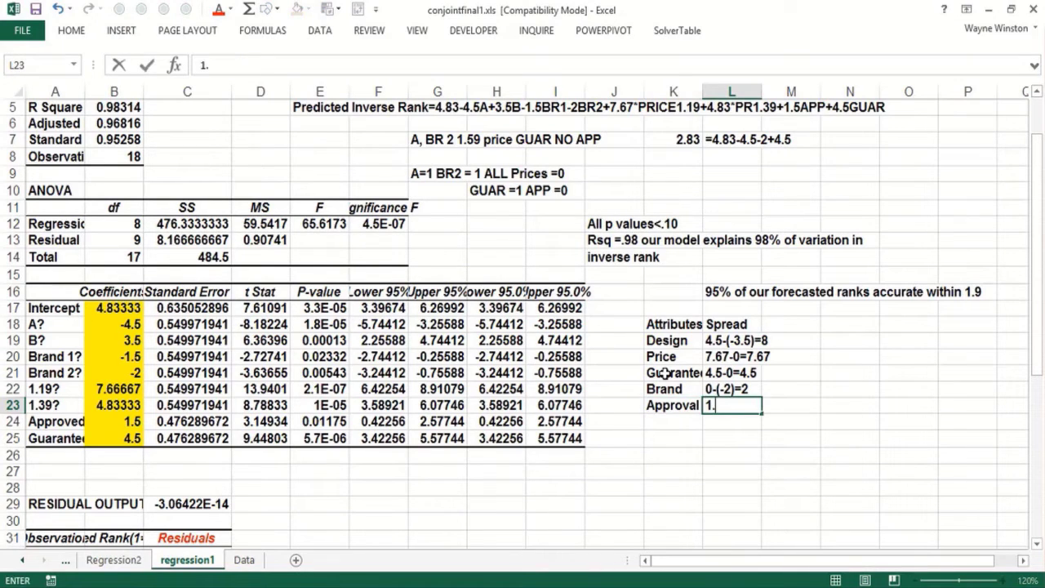
{"action": "type", "text": "5-0"}
{"action": "key", "text": "Return"}
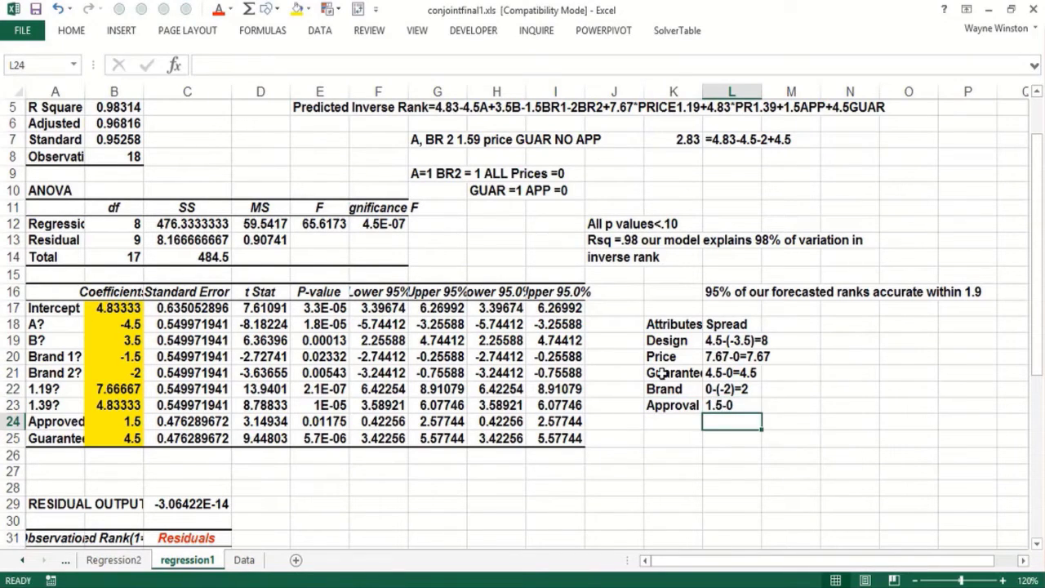
Step: Enter the heading "Rank" in J18 and the ranks 1, 2 and 3 in J19:J21 beside Design, Price and Guarantee
{"action": "left_click", "coordinate": [623, 325]}
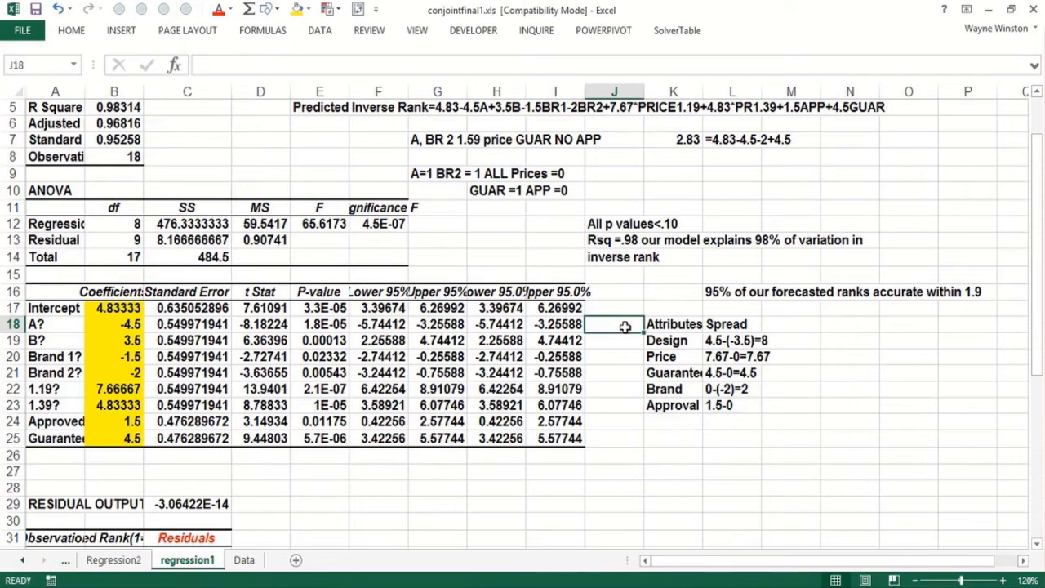
{"action": "type", "text": "Rank"}
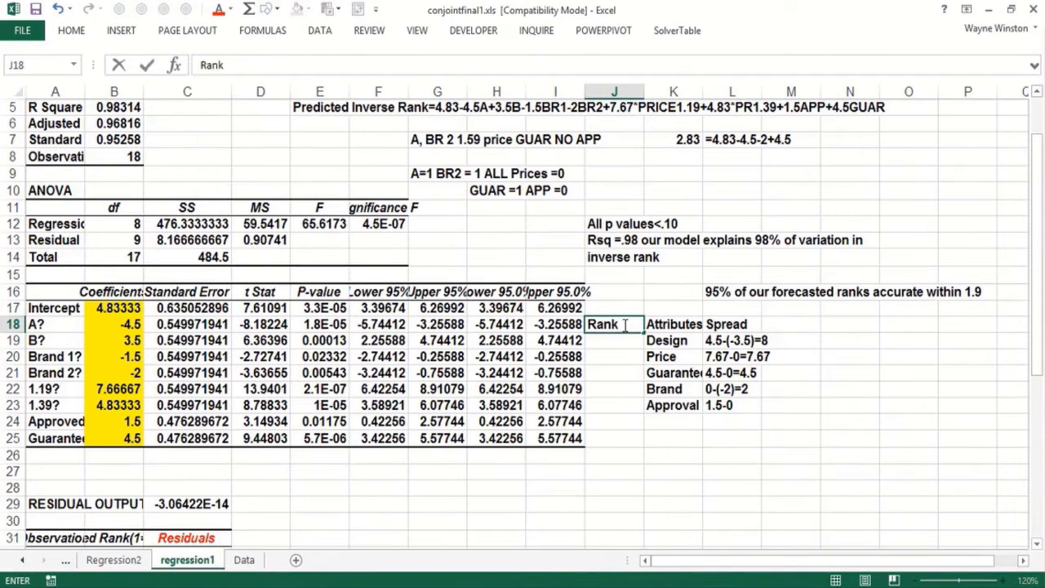
{"action": "key", "text": "Return"}
{"action": "type", "text": "1"}
{"action": "key", "text": "ctrl+Return"}
{"action": "key", "text": "Return"}
{"action": "type", "text": "2"}
{"action": "key", "text": "Return"}
{"action": "type", "text": "3"}
{"action": "key", "text": "Return"}
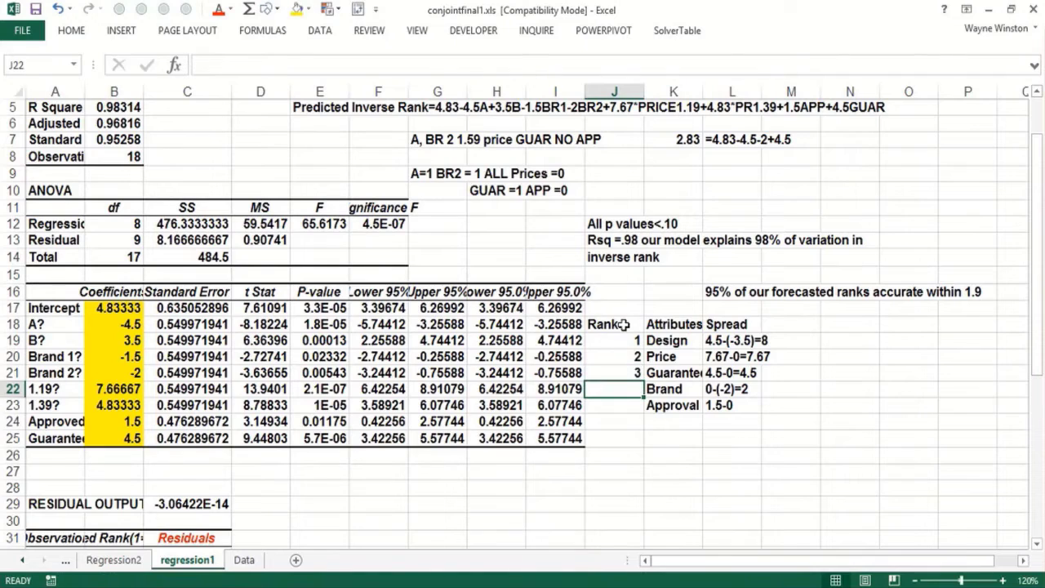
Step: Enter the ranks 3, 4 and 5 in J22:J24
{"action": "type", "text": "3"}
{"action": "key", "text": "Return"}
{"action": "type", "text": "4"}
{"action": "key", "text": "Return"}
{"action": "type", "text": "5"}
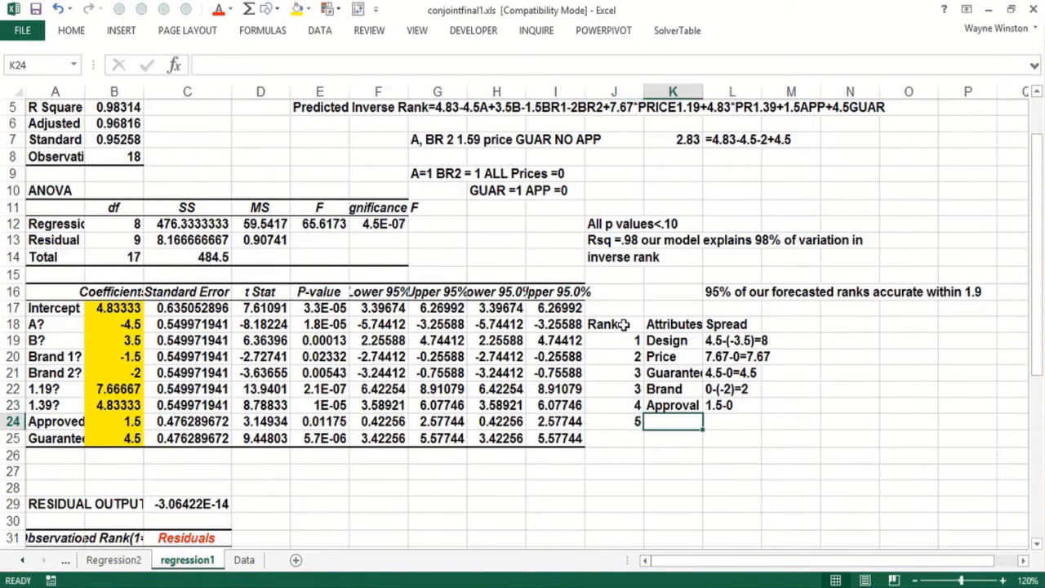
{"action": "key", "text": "ctrl+Return"}
Step: Set the ranks beside Brand and Approval to 4 in J22 and 5 in J23, and clear the surplus entry in J24
{"action": "key", "text": "Up"}
{"action": "key", "text": "Up"}
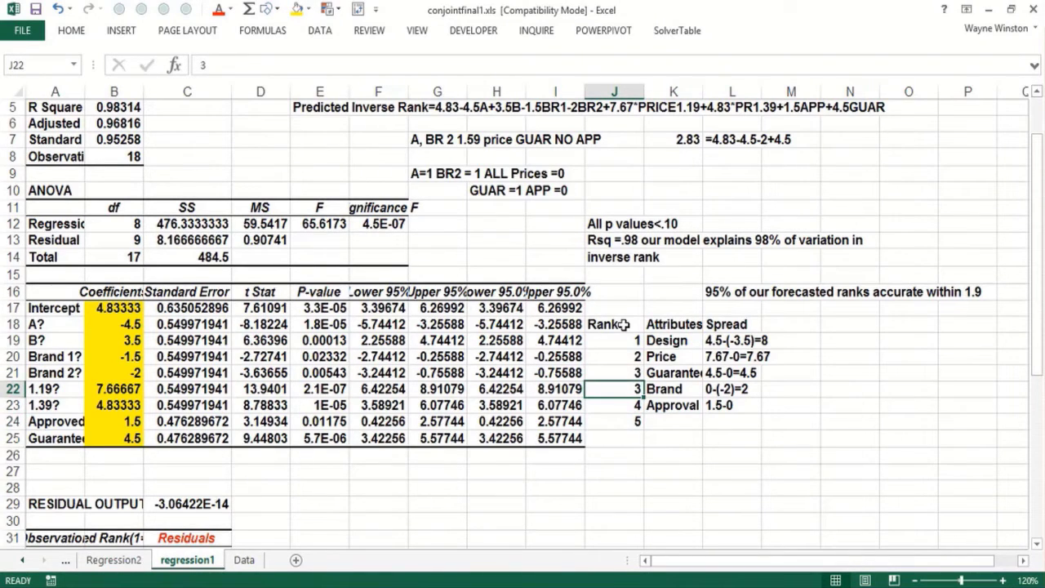
{"action": "type", "text": "4"}
{"action": "key", "text": "Return"}
{"action": "type", "text": "5"}
{"action": "key", "text": "Return"}
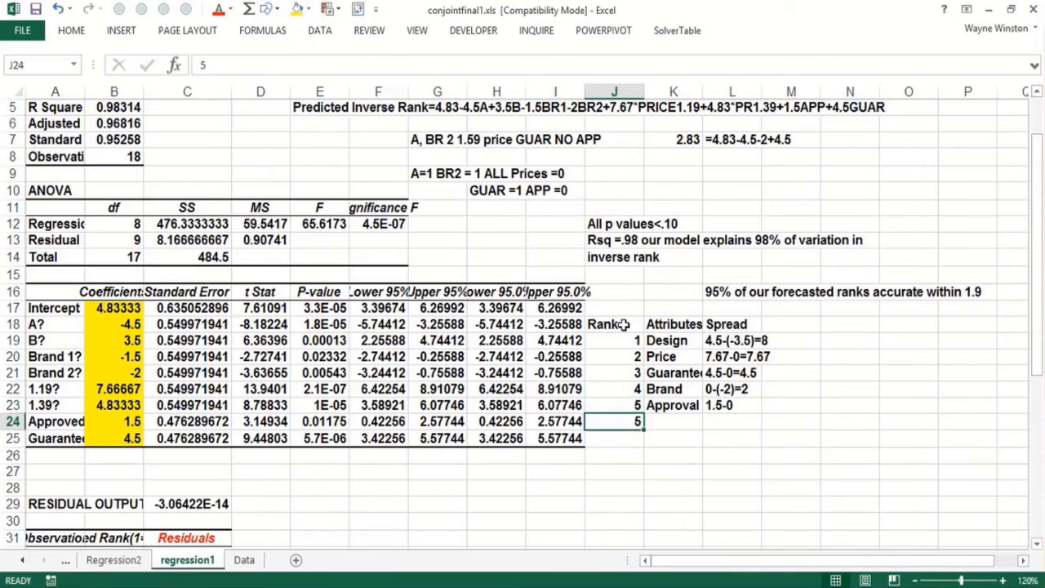
{"action": "key", "text": "Return"}
{"action": "key", "text": "Up"}
{"action": "key", "text": "Delete"}
Step: Enter the heading "Level" in M18, next to the Spread heading
{"action": "key", "text": "Right"}
{"action": "key", "text": "Right"}
{"action": "key", "text": "Right"}
{"action": "key", "text": "Up"}
{"action": "key", "text": "Up"}
{"action": "key", "text": "Up"}
{"action": "key", "text": "Up"}
{"action": "key", "text": "Up"}
{"action": "key", "text": "Up"}
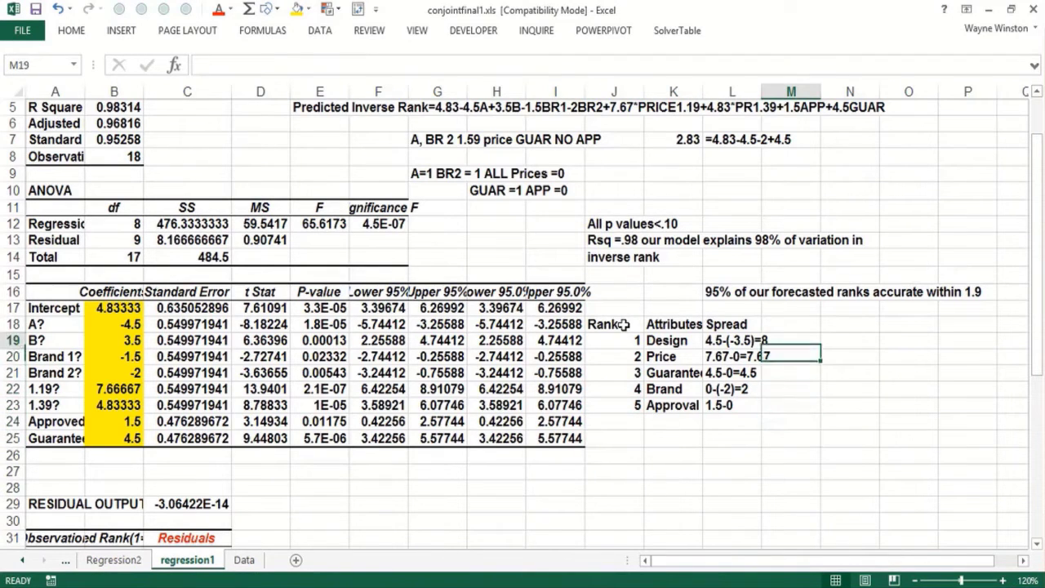
{"action": "type", "text": "Level"}
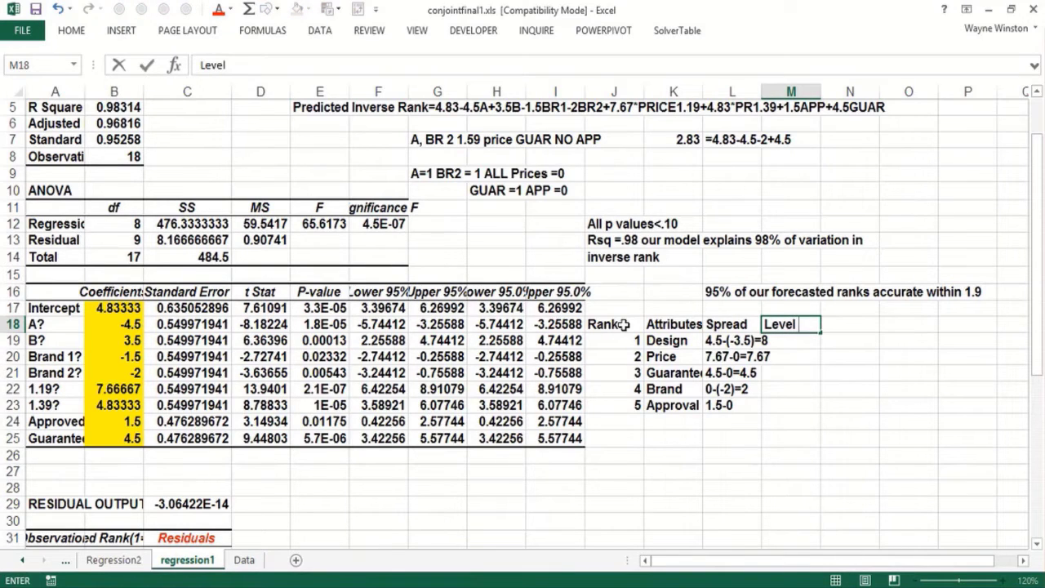
{"action": "double_click", "coordinate": [625, 324]}
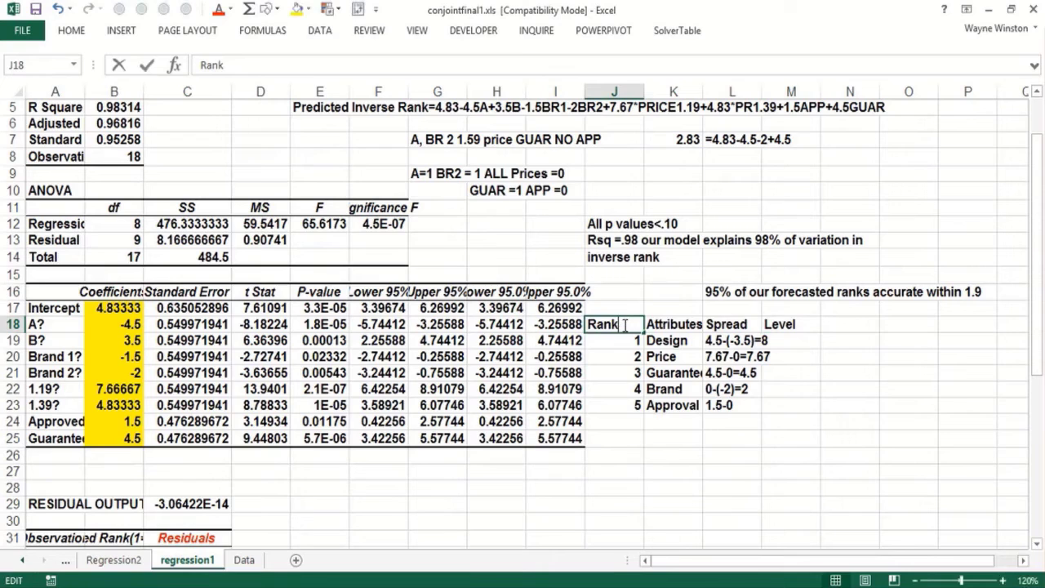
{"action": "key", "text": "BackSpace"}
{"action": "type", "text": "k"}
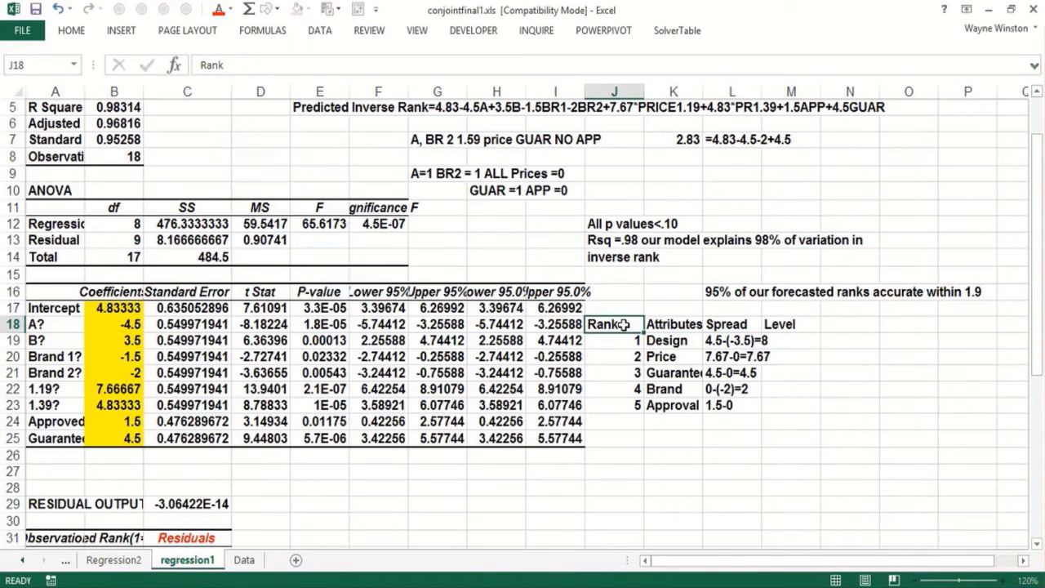
Step: Change the heading in M18 to "Levels Ranked"
{"action": "key", "text": "Tab"}
{"action": "key", "text": "Tab"}
{"action": "key", "text": "Tab"}
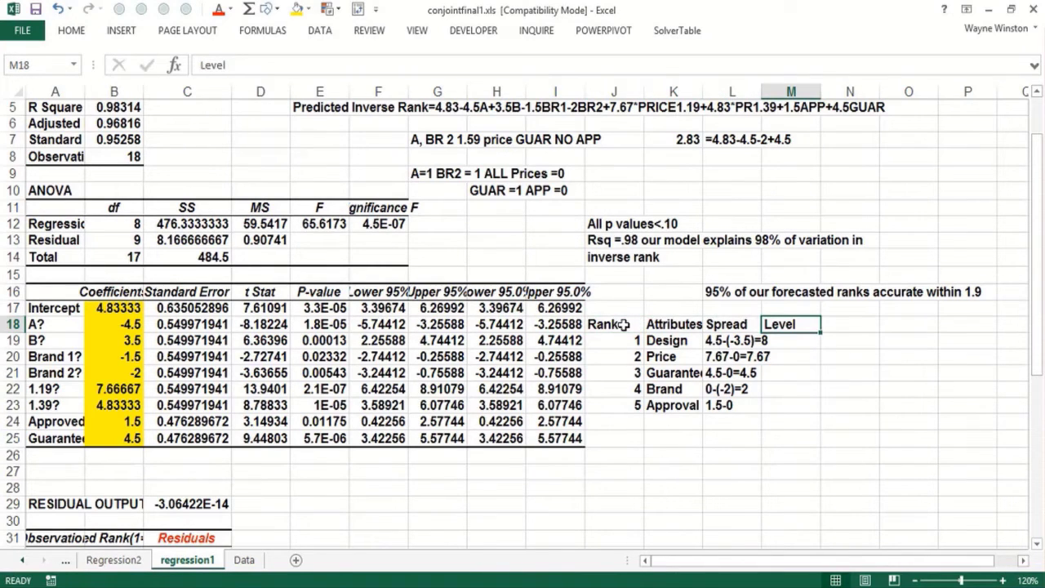
{"action": "key", "text": "F2"}
{"action": "type", "text": "s"}
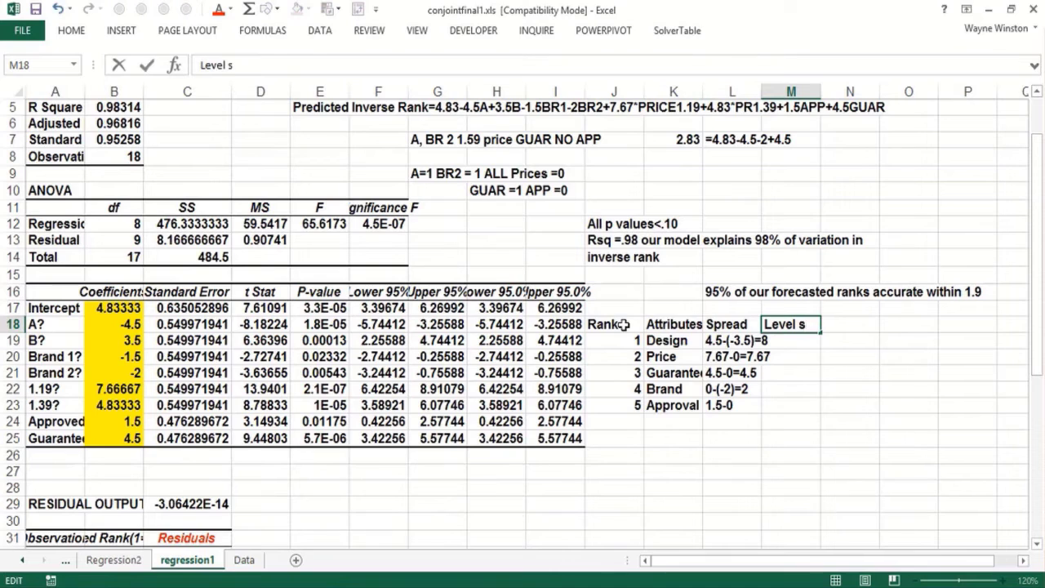
{"action": "key", "text": "BackSpace"}
{"action": "key", "text": "BackSpace"}
{"action": "type", "text": "s Ranked"}
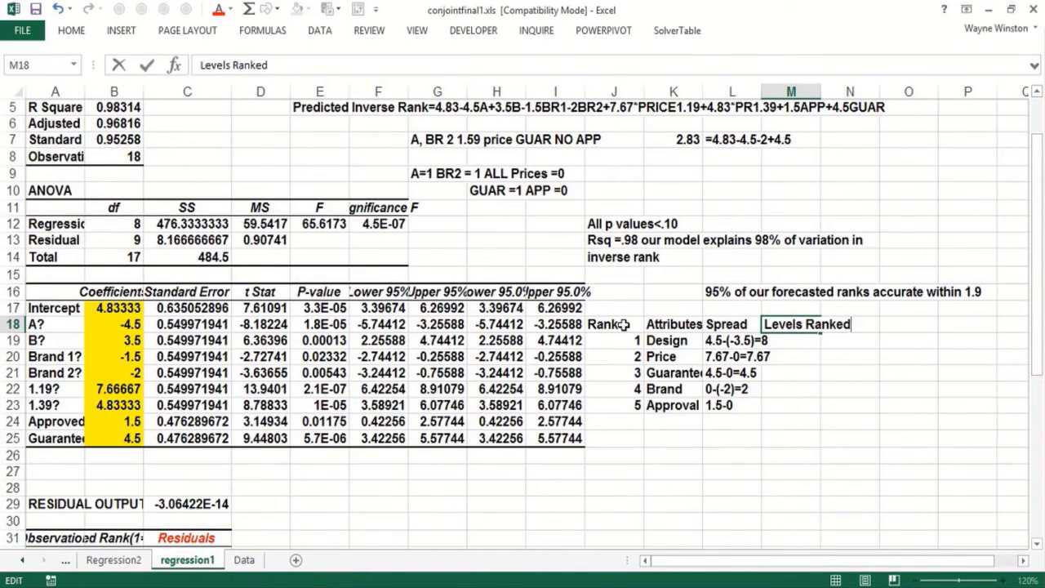
{"action": "key", "text": "Return"}
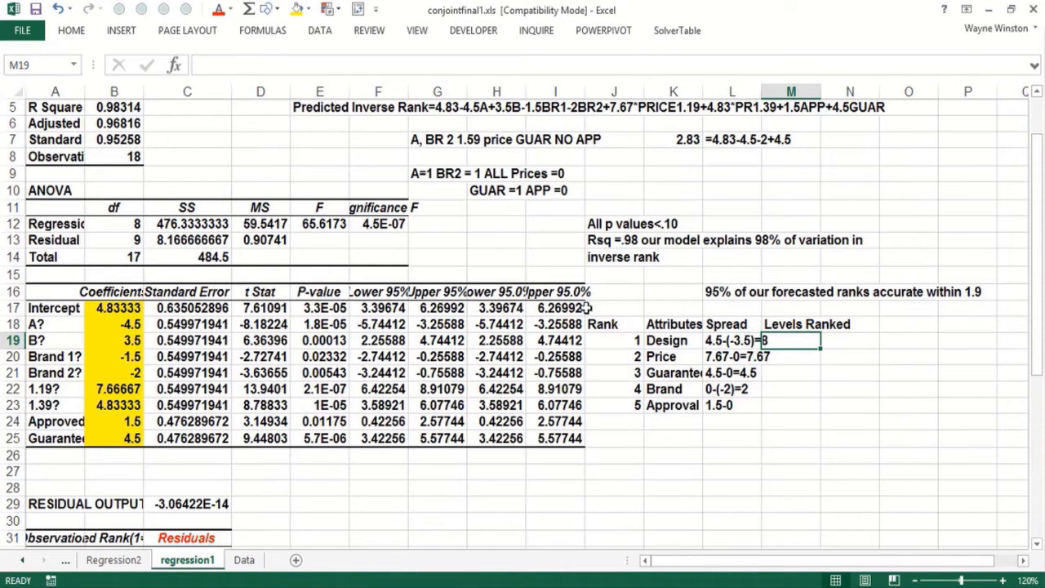
Step: Enter the ranked levels "B,C,A" for Design in M19 and "1.19, 1.39,1.59" for Price in M20
{"action": "type", "text": "B,"}
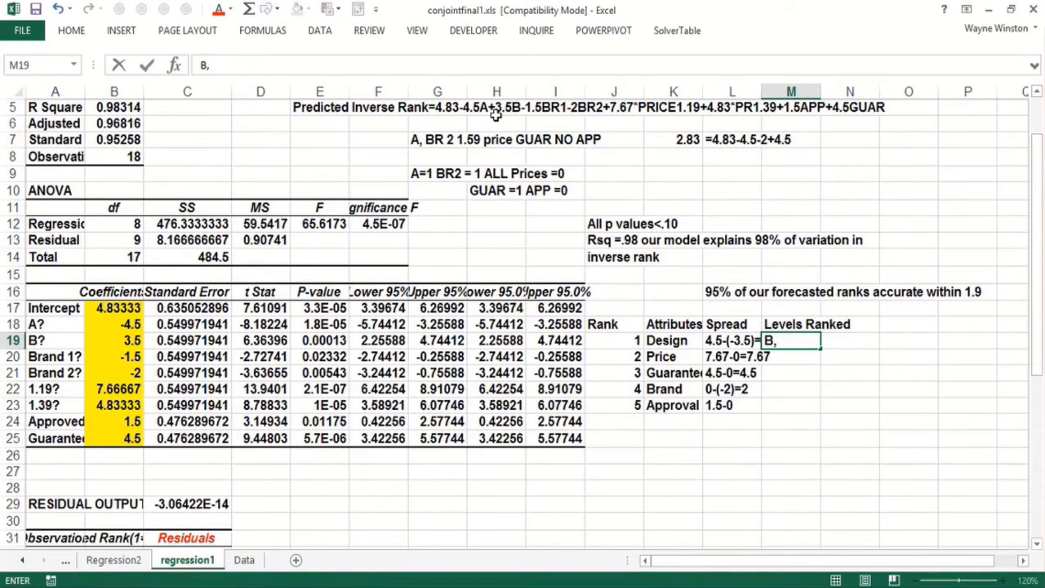
{"action": "type", "text": "C,A"}
{"action": "key", "text": "Return"}
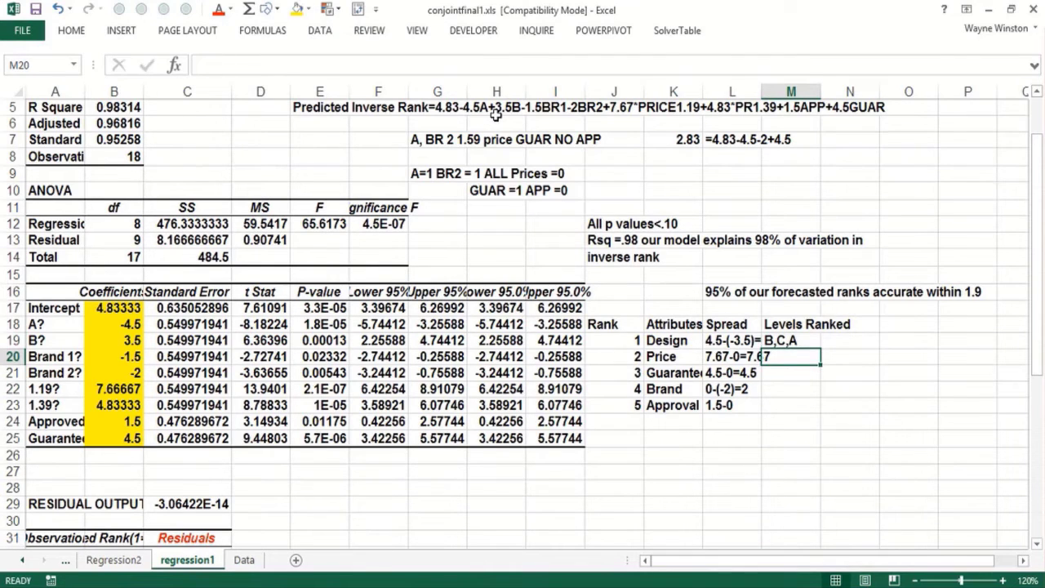
{"action": "type", "text": "1"}
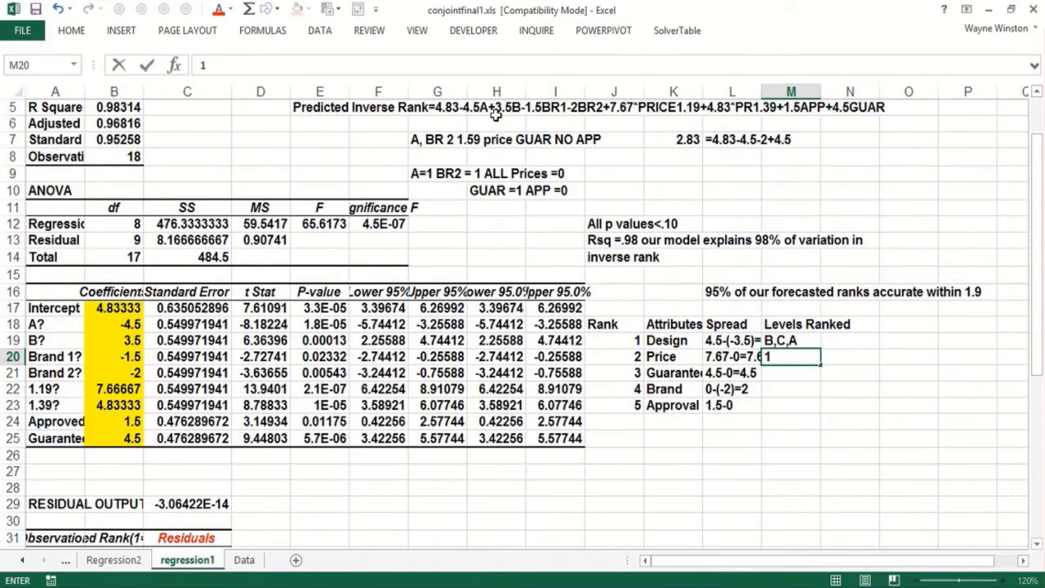
{"action": "type", "text": ".19, 1.39"}
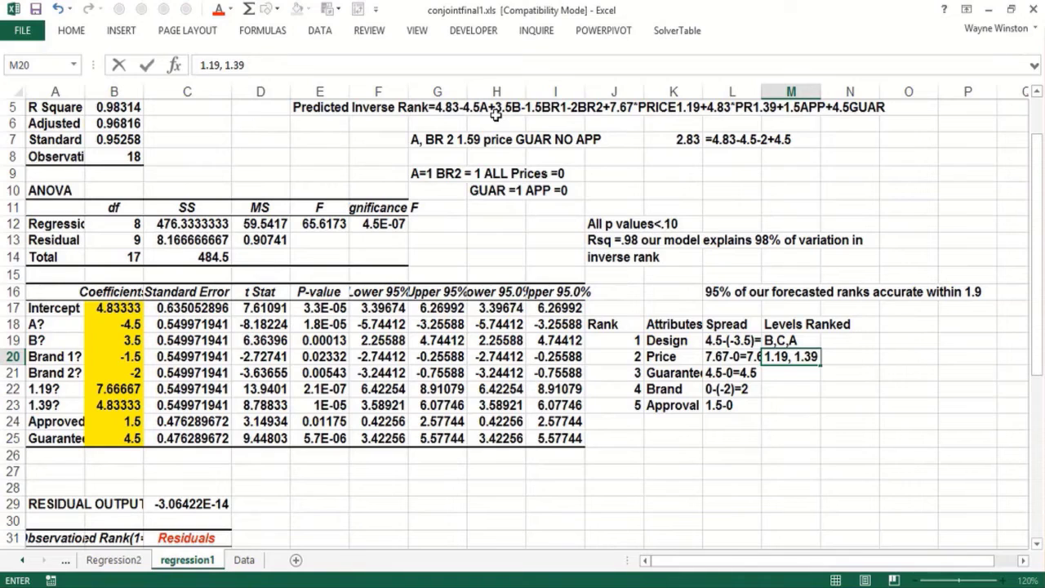
{"action": "type", "text": ",1.59"}
{"action": "key", "text": "Return"}
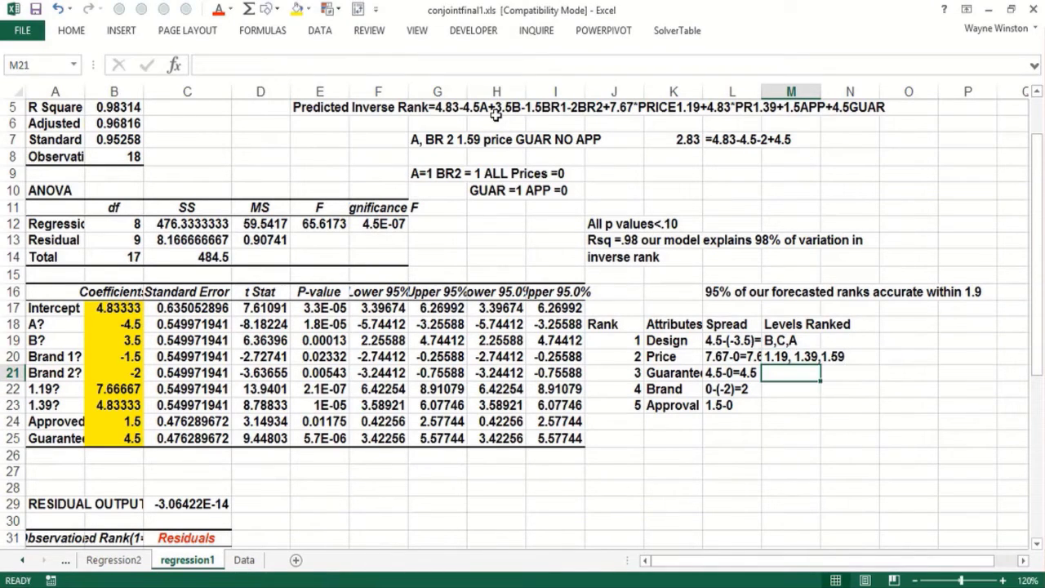
Step: Enter the ranked levels "GUAR, NO GUAR" for Guarantee in M21 and "BR 3, BR1, BR2" for Brand in M22
{"action": "type", "text": "G"}
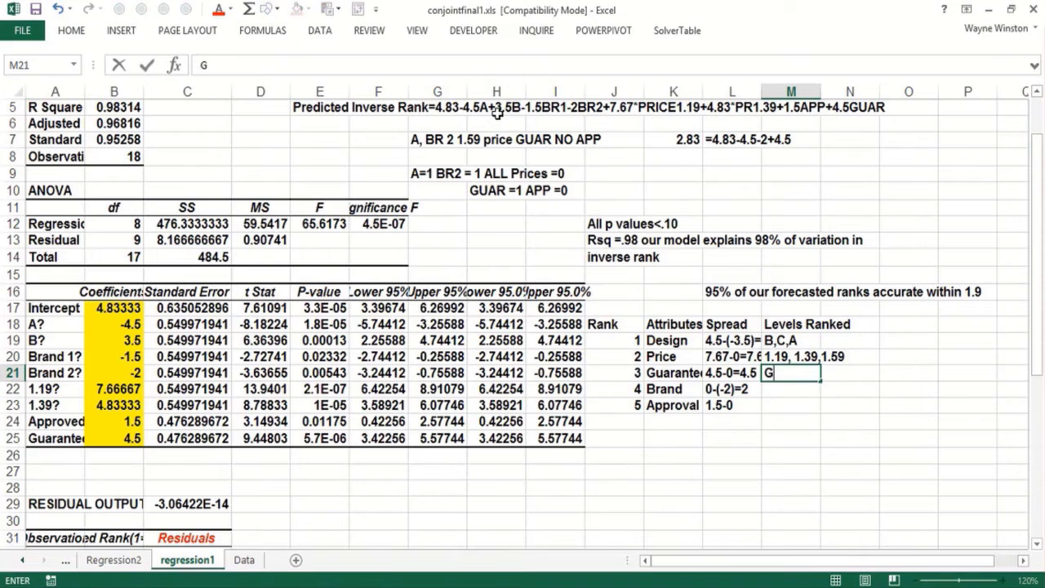
{"action": "type", "text": "UAR, NO GUAR"}
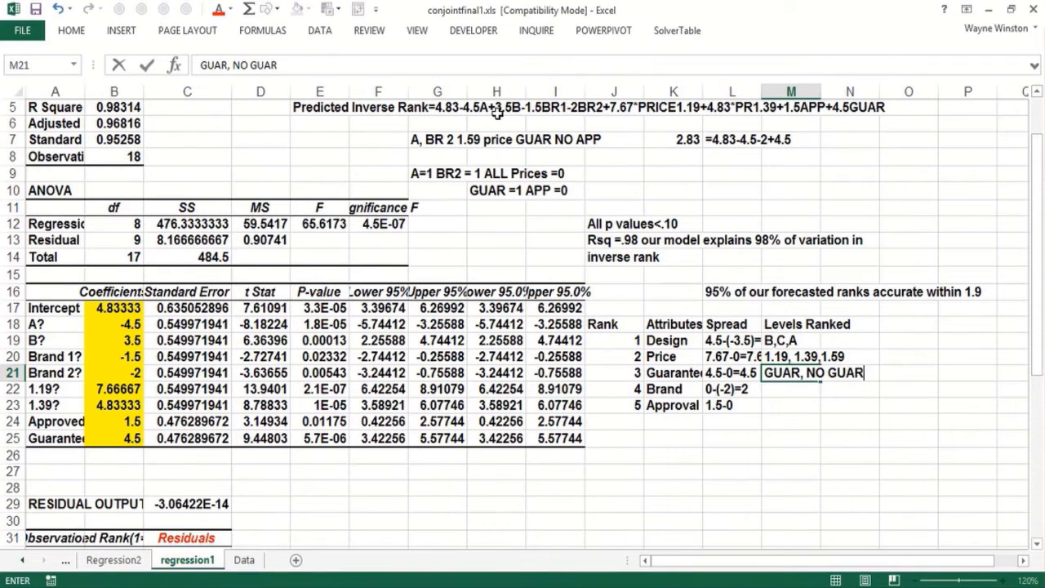
{"action": "key", "text": "Return"}
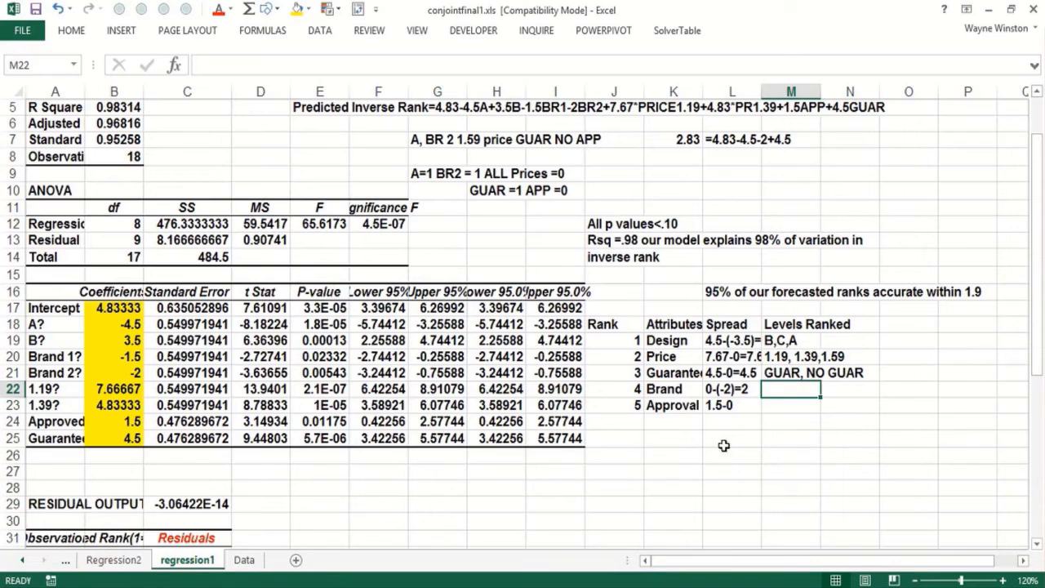
{"action": "type", "text": "BR 2"}
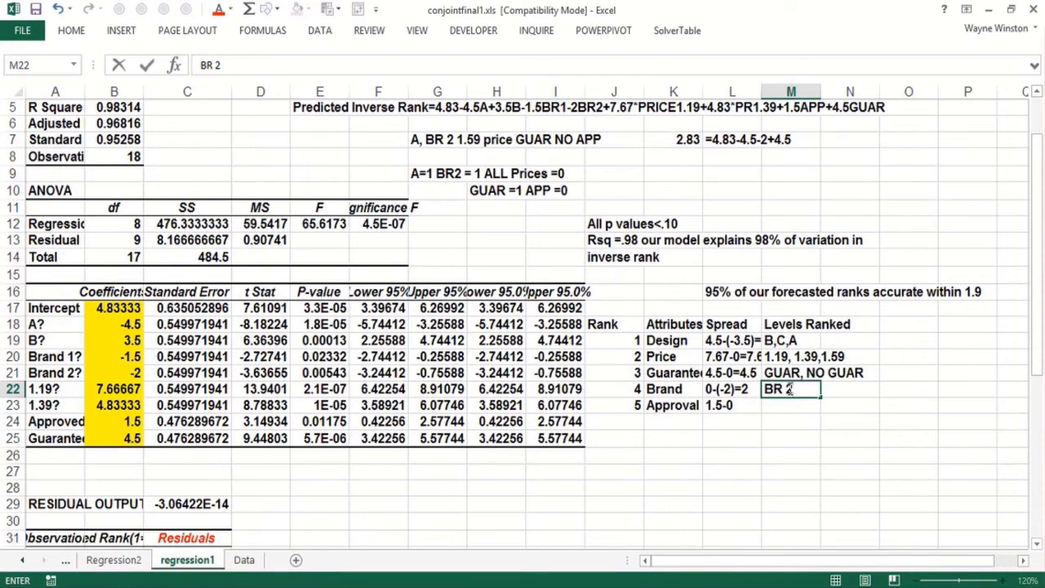
{"action": "key", "text": "BackSpace"}
{"action": "type", "text": "3, BR1,"}
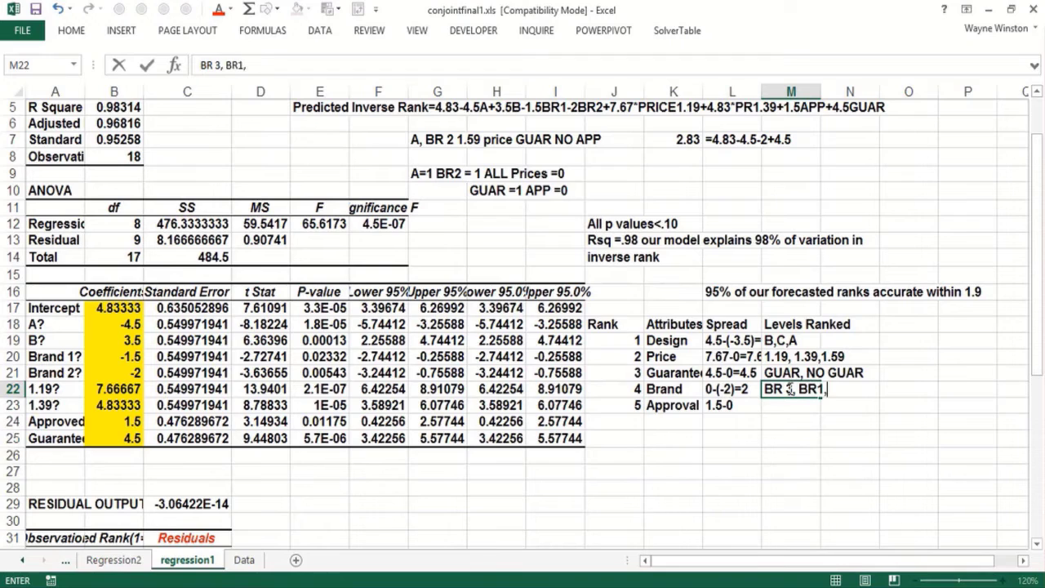
{"action": "type", "text": " BR2"}
{"action": "key", "text": "Return"}
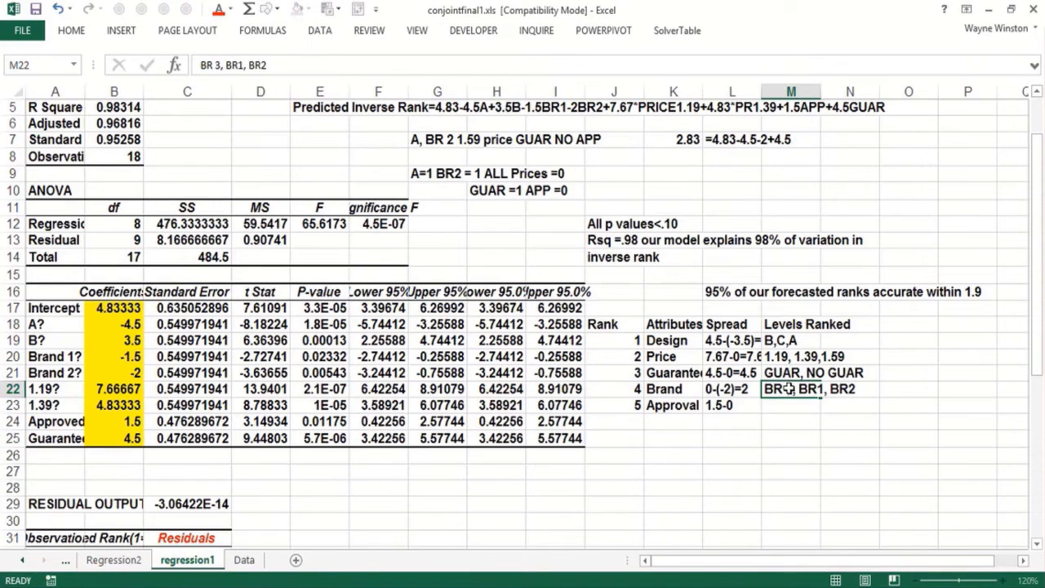
Step: Enter the ranked levels "APP No APP" for Approval in M23
{"action": "type", "text": "APP"}
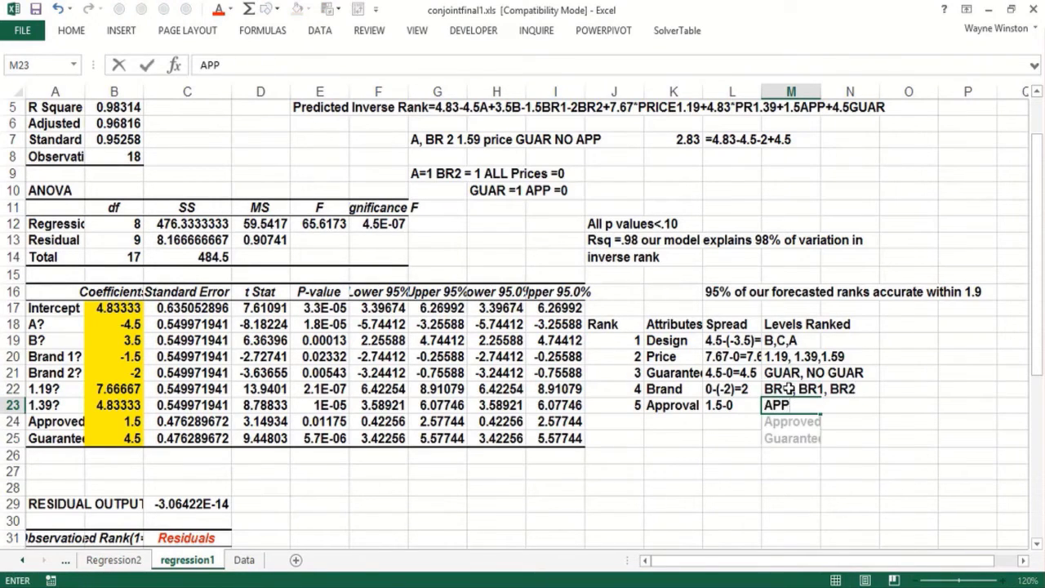
{"action": "type", "text": " No APP"}
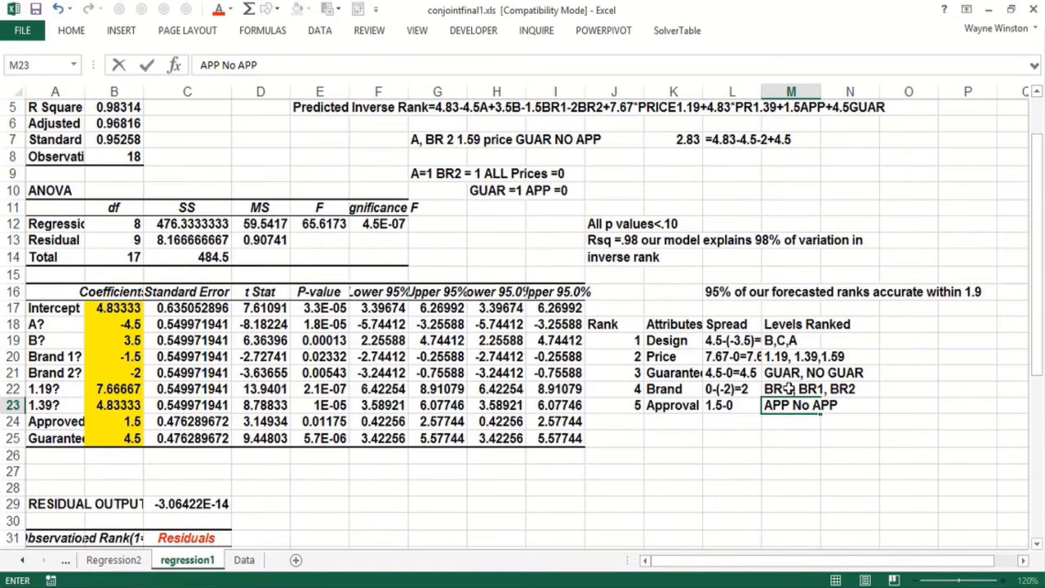
{"action": "key", "text": "Return"}
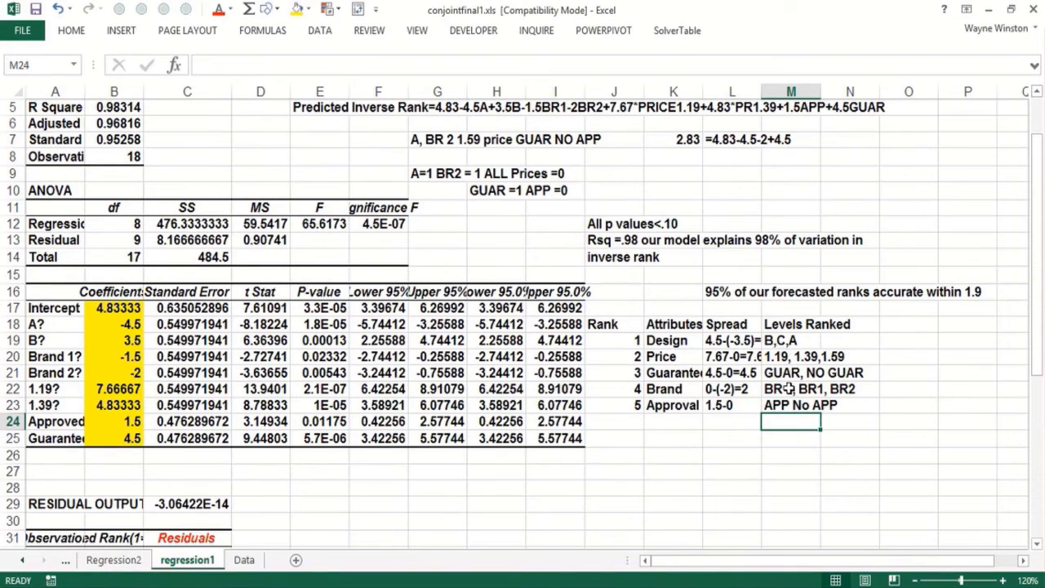
{"action": "left_click", "coordinate": [724, 439]}
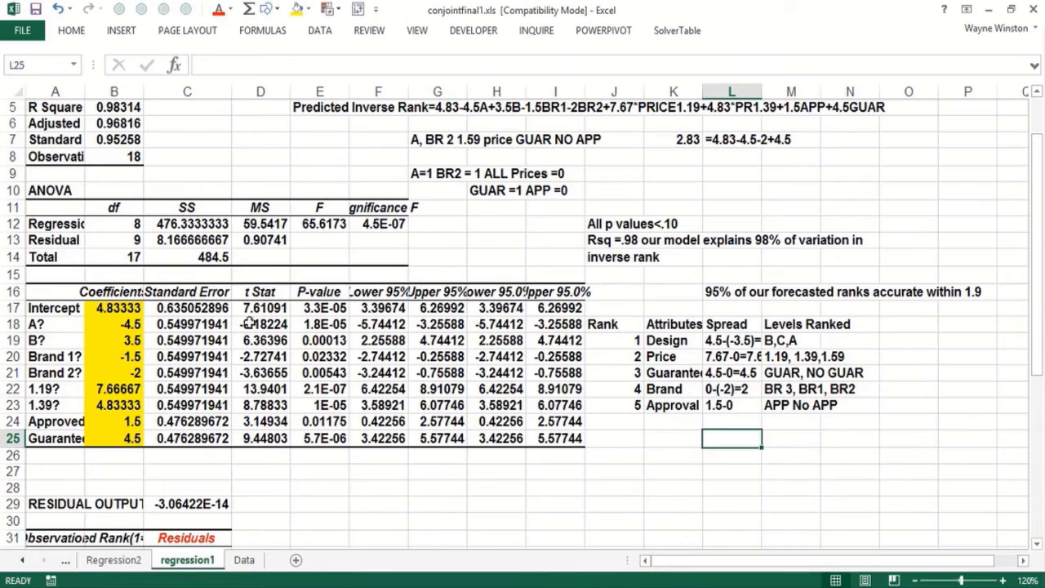
{"action": "left_click", "coordinate": [672, 437]}
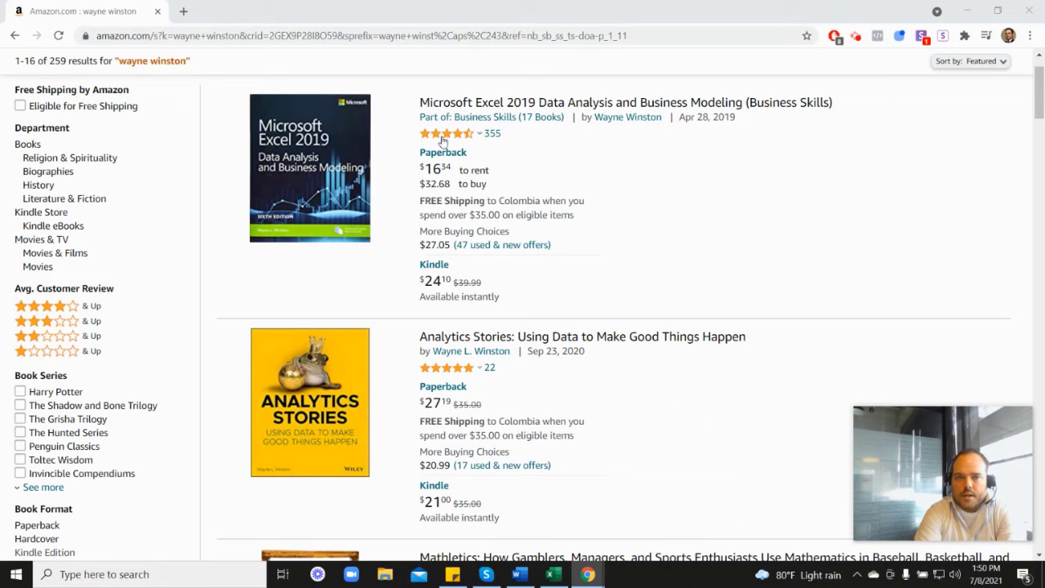
Step: In the browser, look through the author's books in the Amazon search results, including "Marketing Analytics: Data-Driven Techniques with Microsoft Excel"
{"action": "mouse_move", "coordinate": [447, 141]}
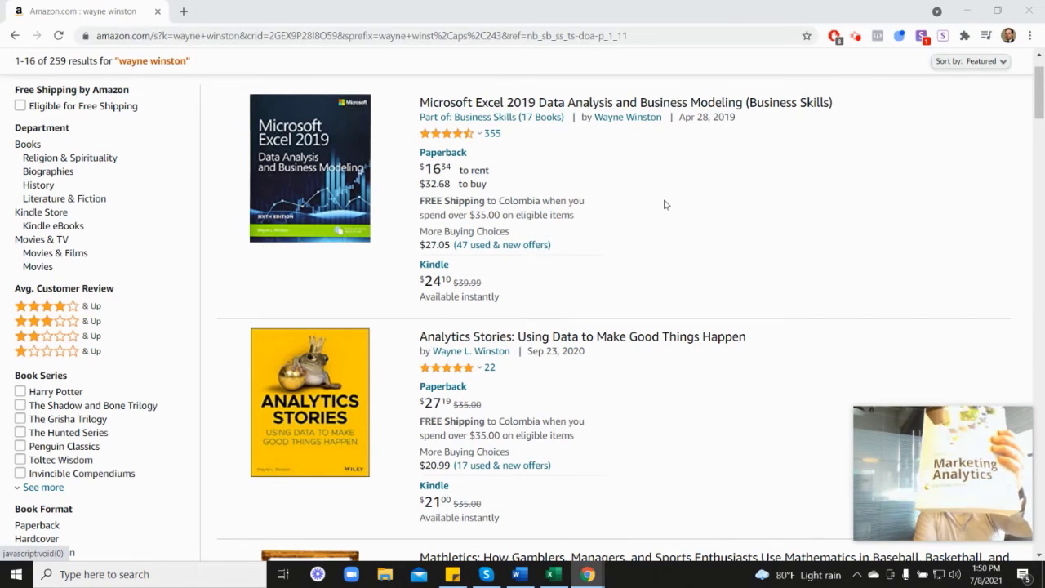
{"action": "scroll", "coordinate": [836, 319], "scroll_direction": "down", "scroll_amount": 8}
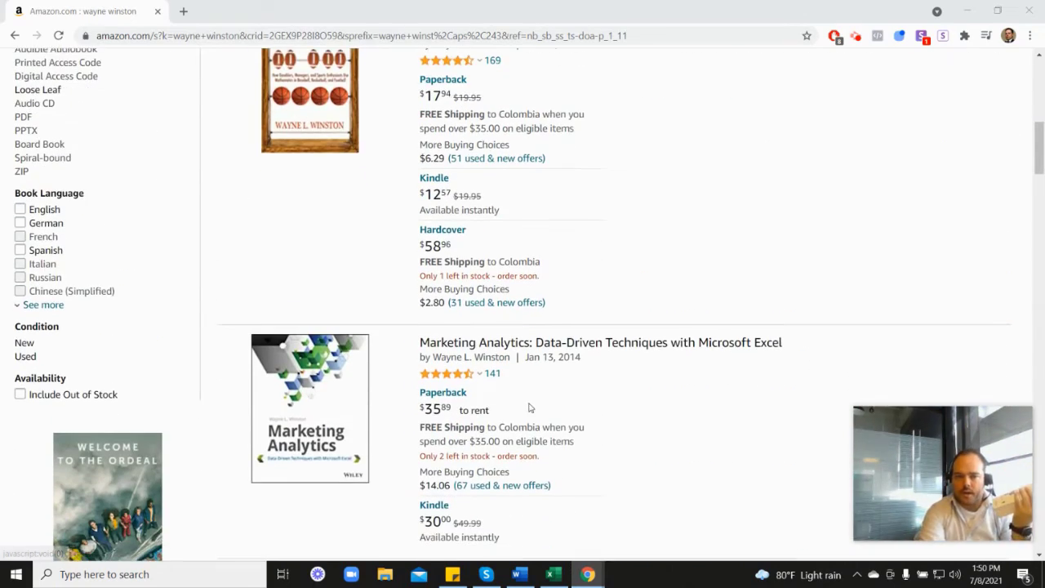
{"action": "scroll", "coordinate": [606, 308], "scroll_direction": "up", "scroll_amount": 5}
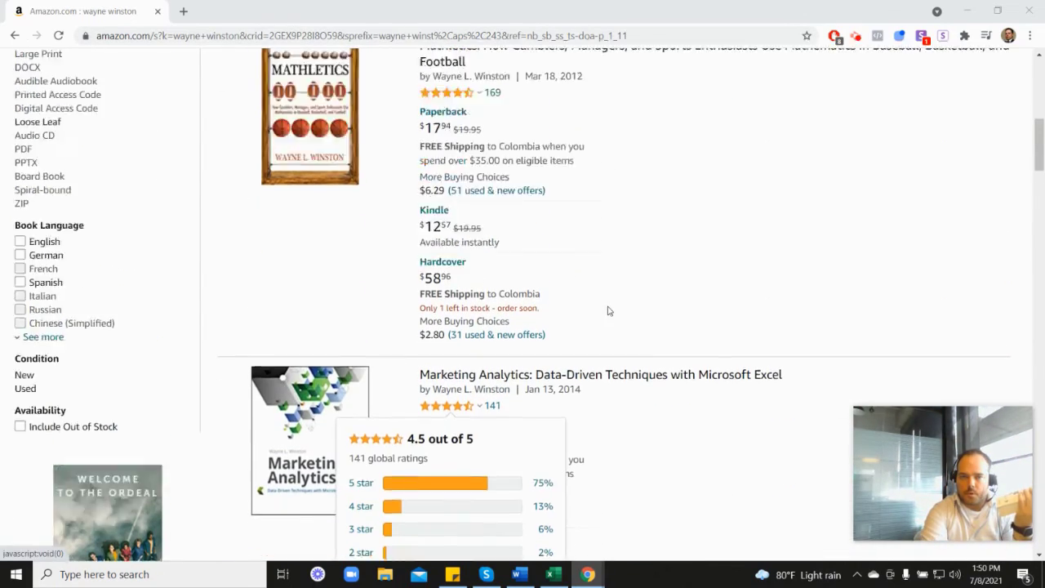
{"action": "scroll", "coordinate": [608, 310], "scroll_direction": "up", "scroll_amount": 1}
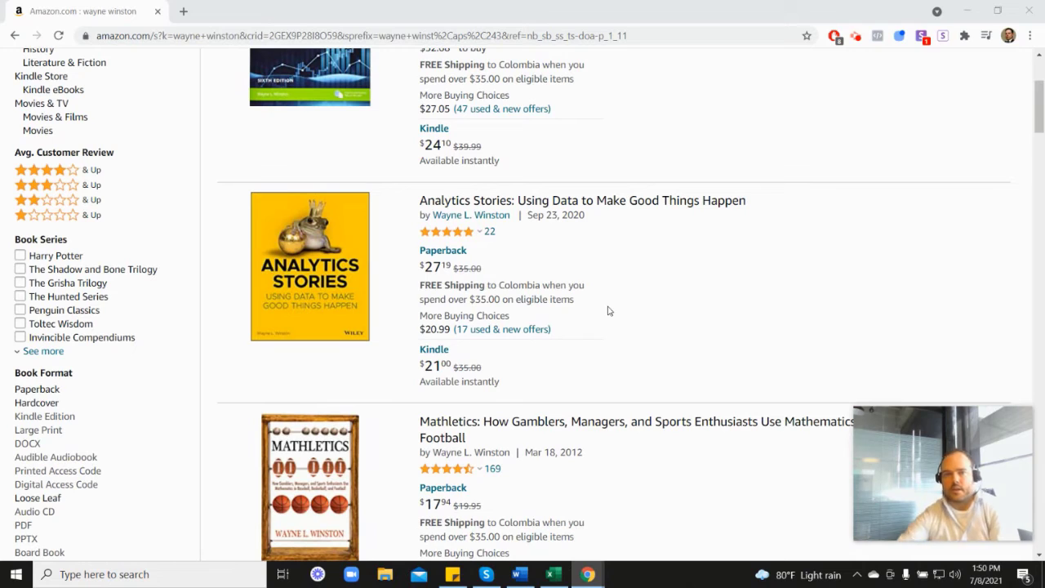